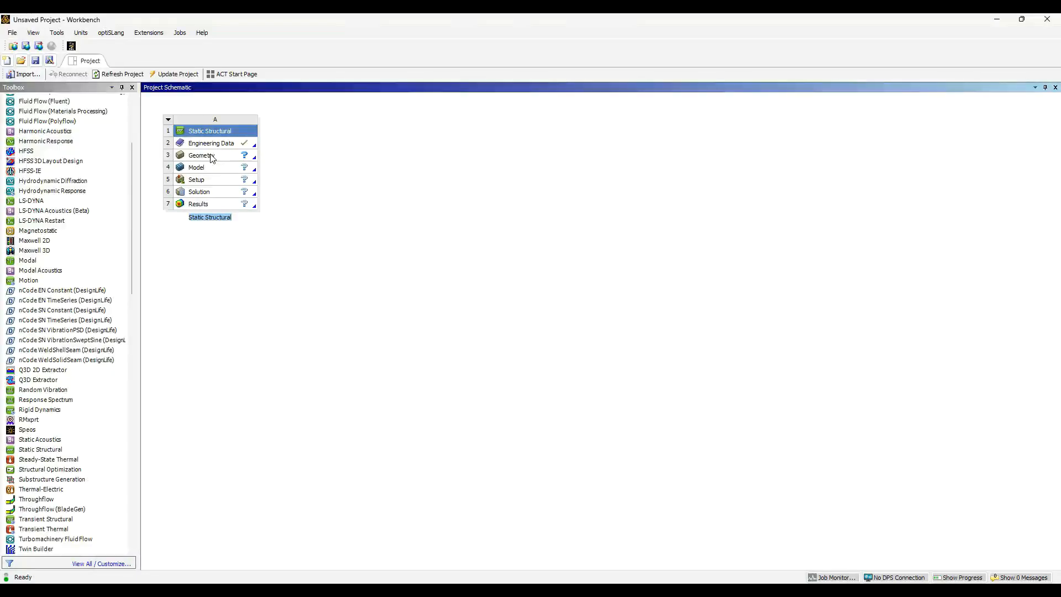
# - Launch a new Discovery geometry from the Static Structural system's Geometry cell
pyautogui.click(212, 158)
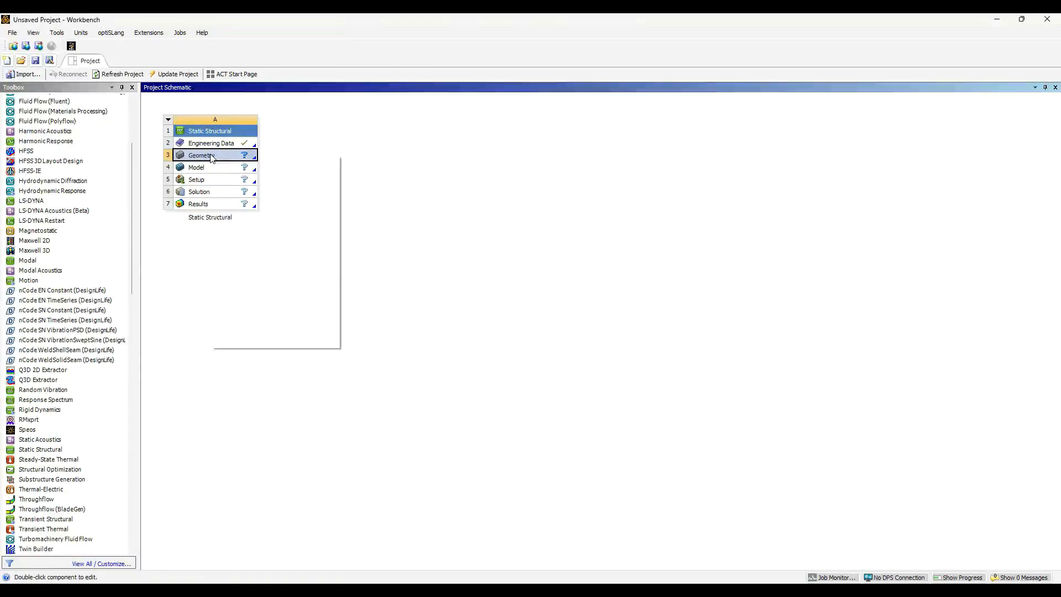
pyautogui.click(278, 175)
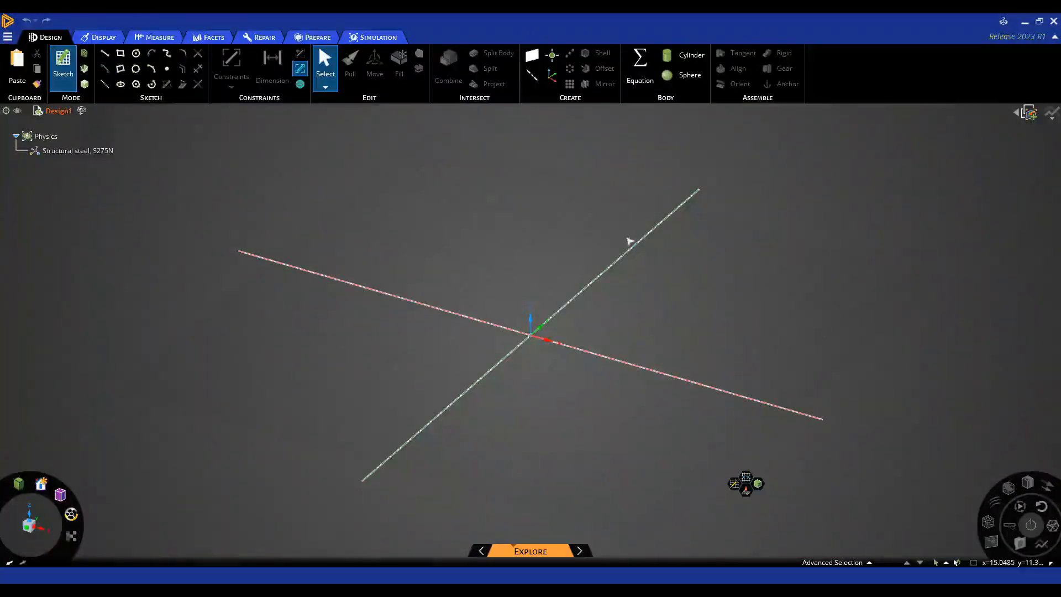
# - Sketch a rectangle drawn from its centre with an 80 mm width
pyautogui.click(120, 55)
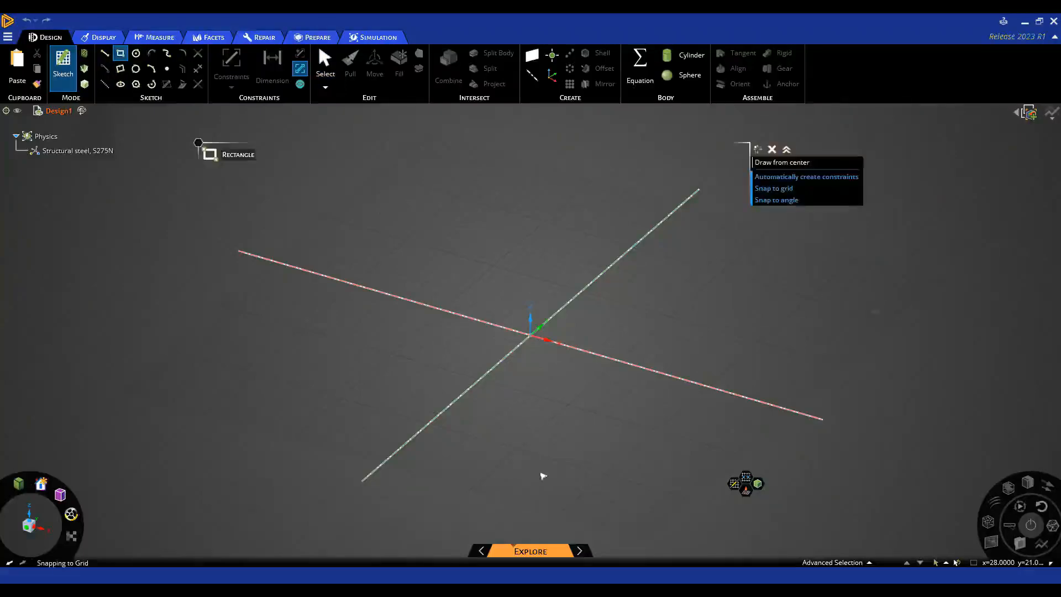
pyautogui.click(781, 162)
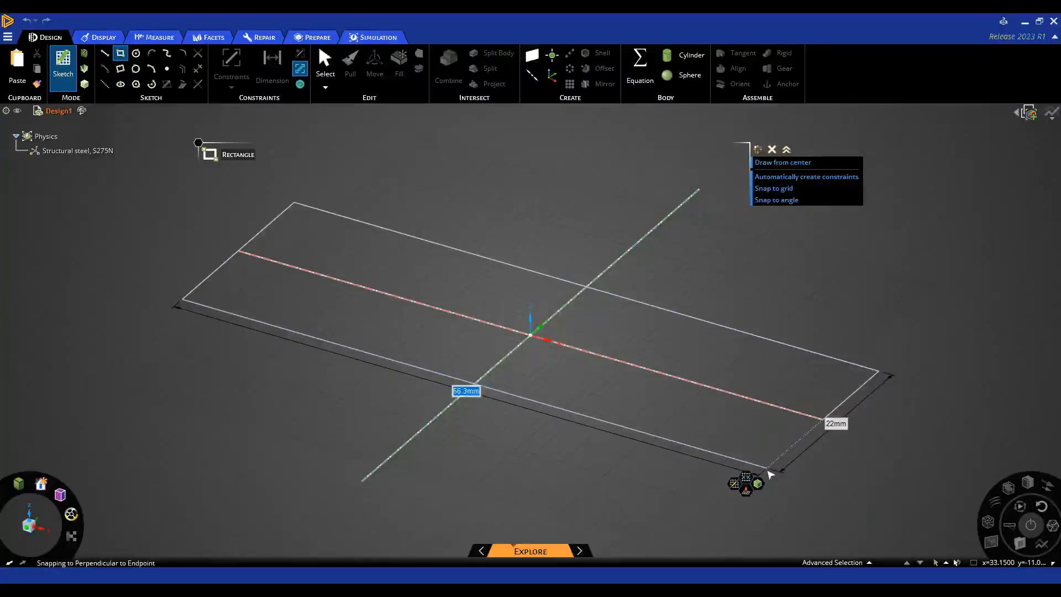
pyautogui.write('80')
pyautogui.press('Tab')
pyautogui.write('3')
pyautogui.click(800, 504)
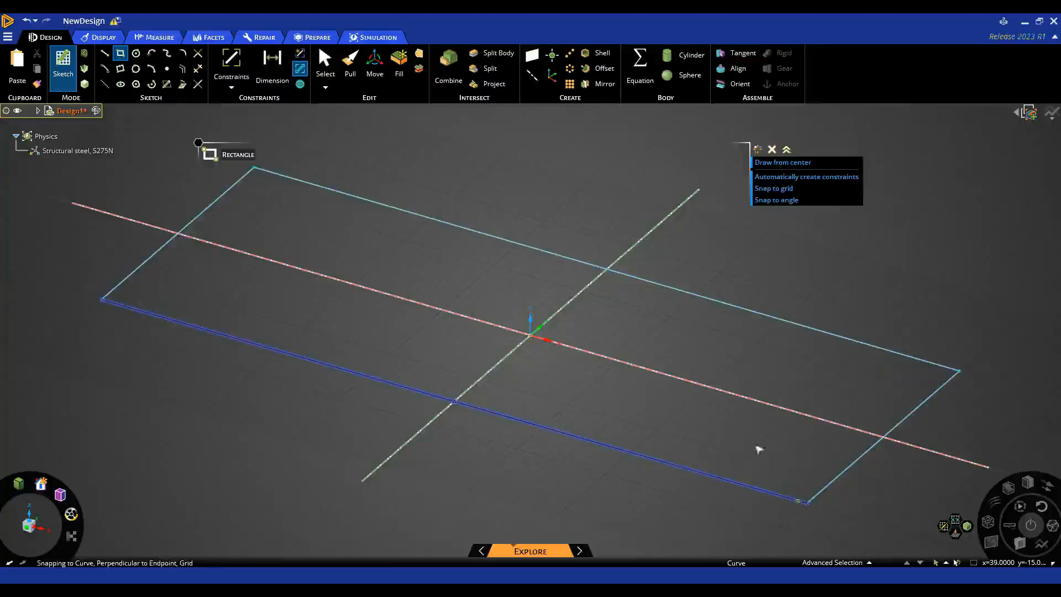
# - Pull the rectangle's face into a solid plate 1 mm thick
pyautogui.press('p')
pyautogui.click(656, 419)
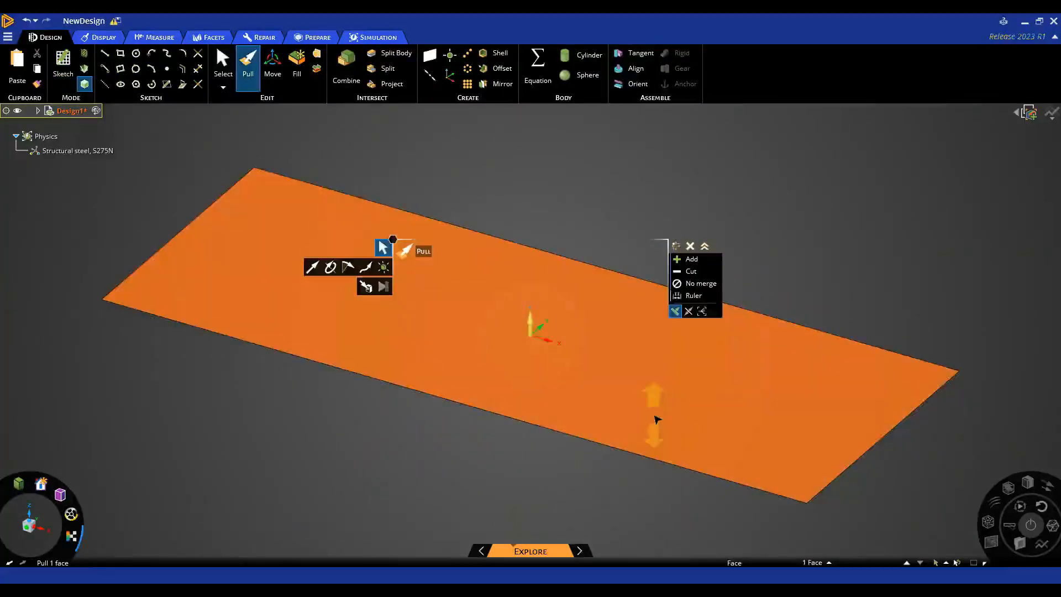
pyautogui.moveTo(592, 376); pyautogui.dragTo(591, 362)
pyautogui.moveTo(552, 490); pyautogui.dragTo(561, 479, button='middle')
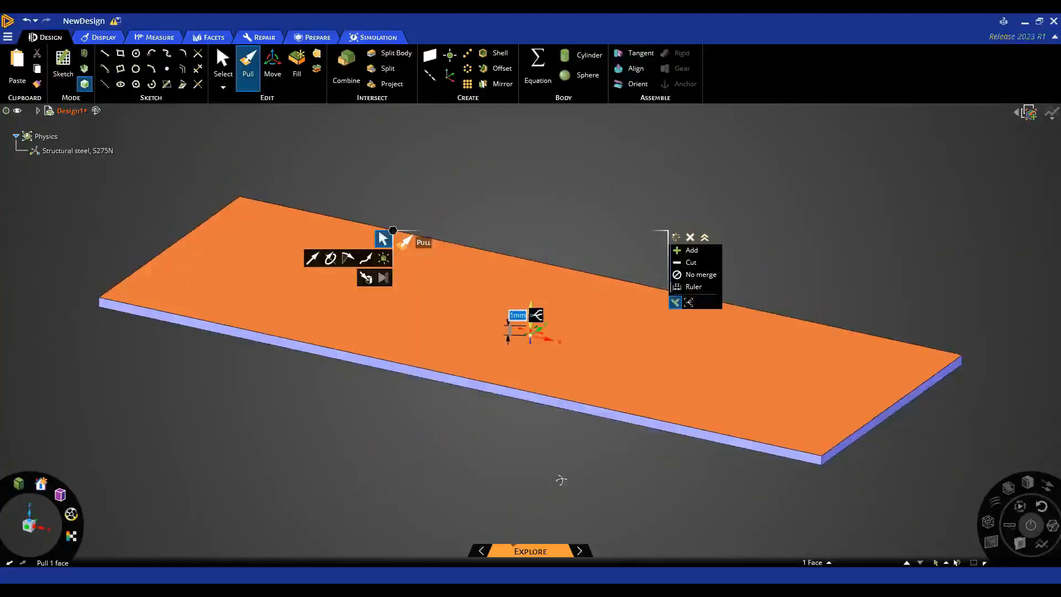
pyautogui.press('Escape')
pyautogui.press('Escape')
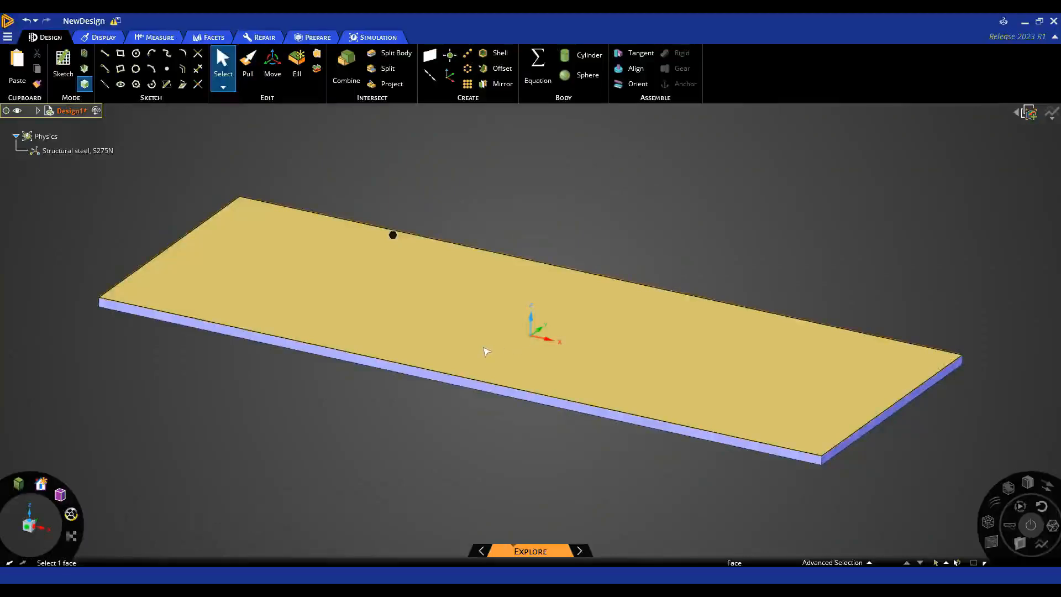
# - Move the plate's Solid and Surface bodies into a new Component1 under Design1
pyautogui.click(487, 352)
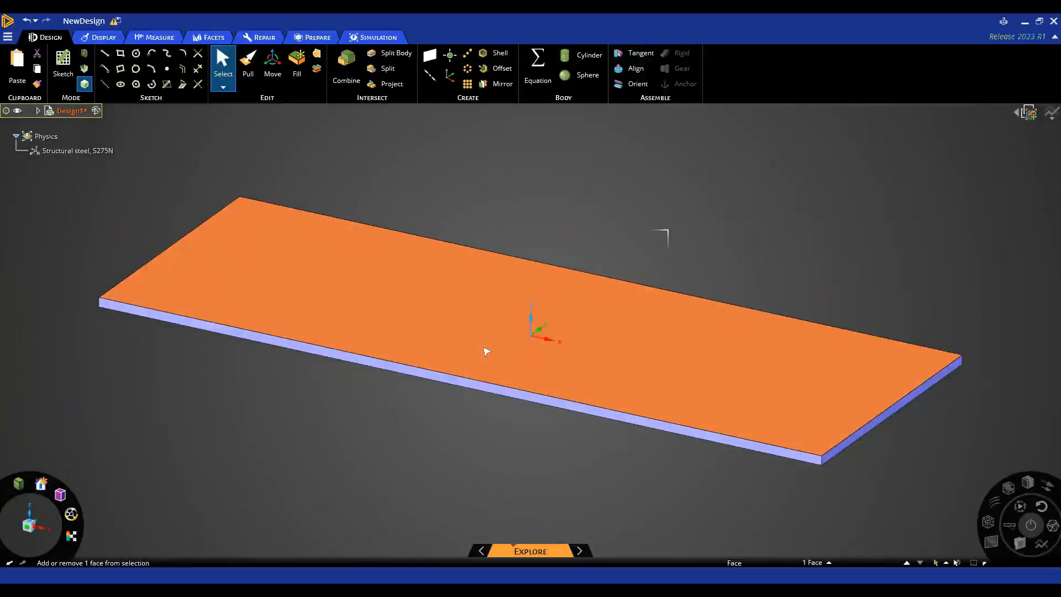
pyautogui.tripleClick(486, 352)
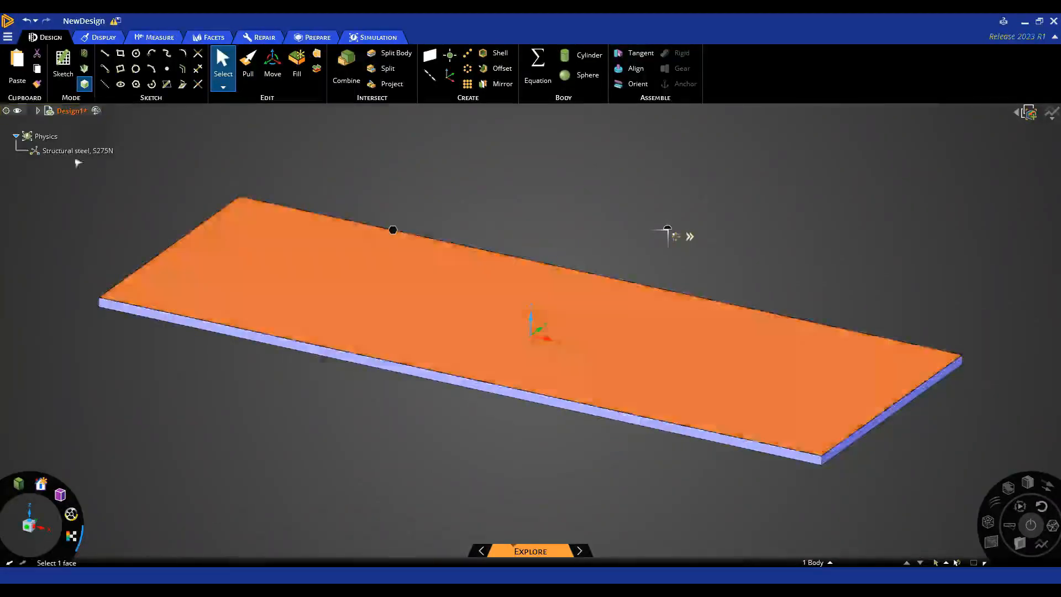
pyautogui.click(37, 111)
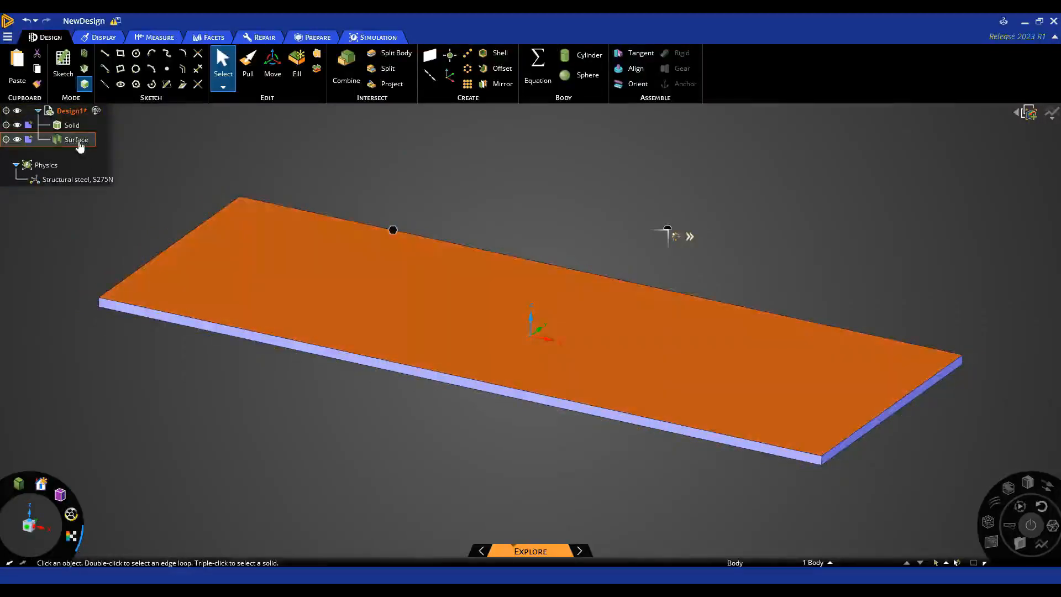
pyautogui.click(70, 128)
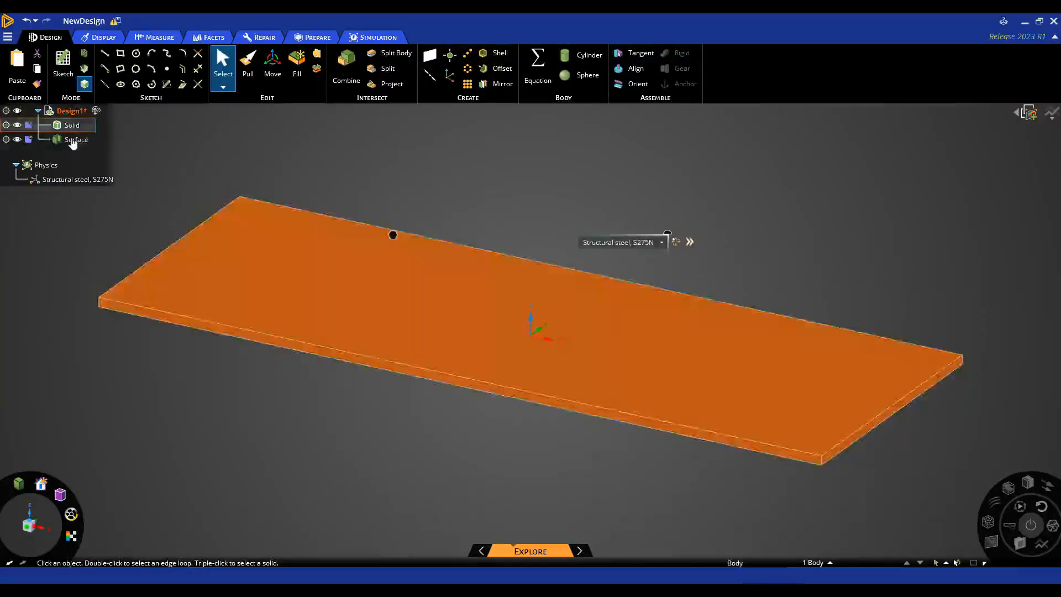
pyautogui.keyDown('ctrl'); pyautogui.click(72, 140); pyautogui.keyUp('ctrl')
pyautogui.rightClick(72, 143)
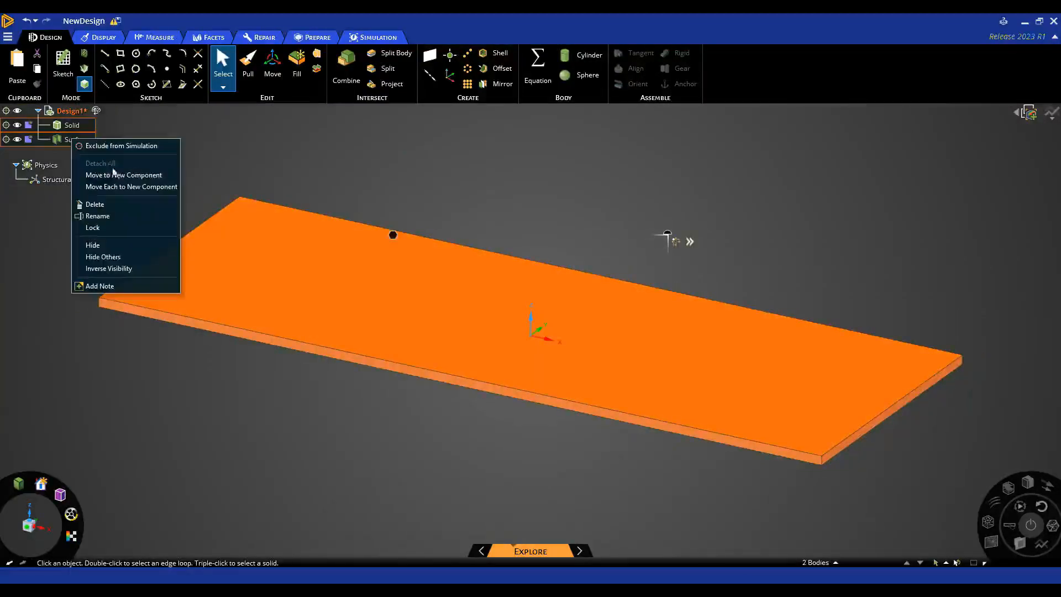
pyautogui.click(89, 174)
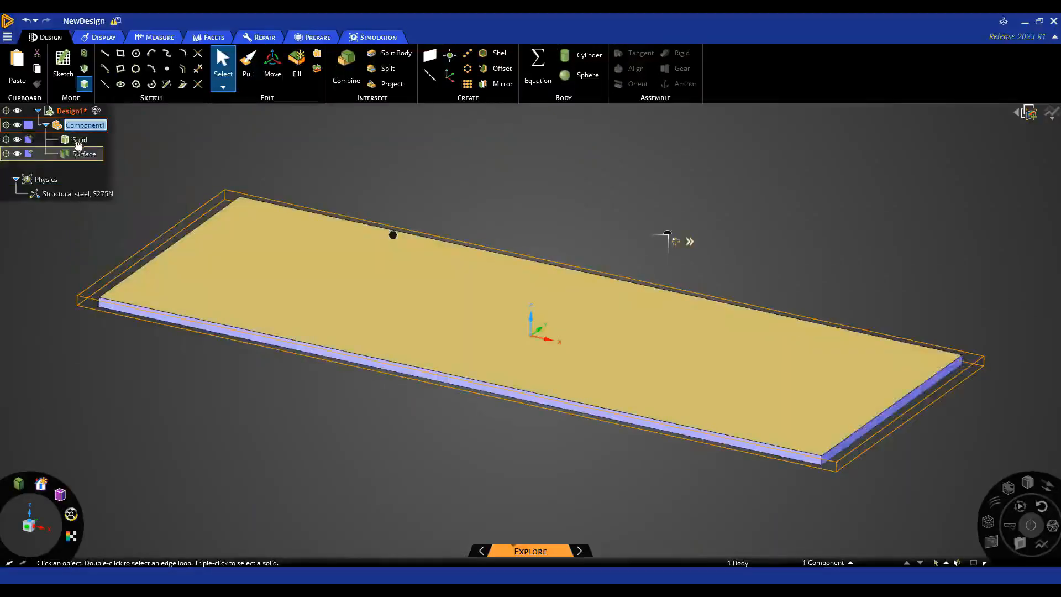
# - Set Component1's Transfer Sharing option to Share topology
pyautogui.click(690, 242)
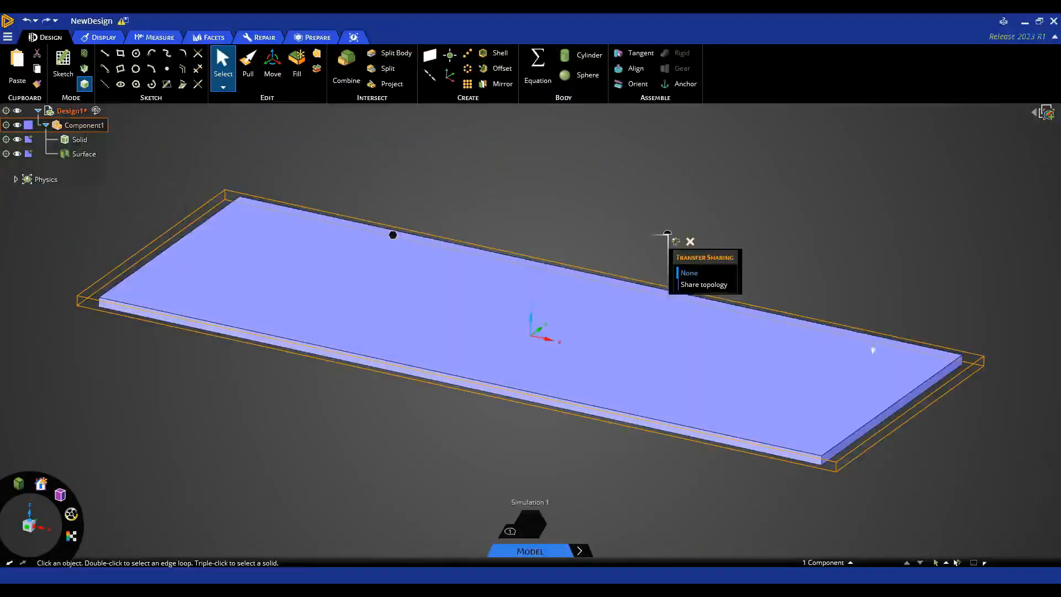
pyautogui.click(690, 241)
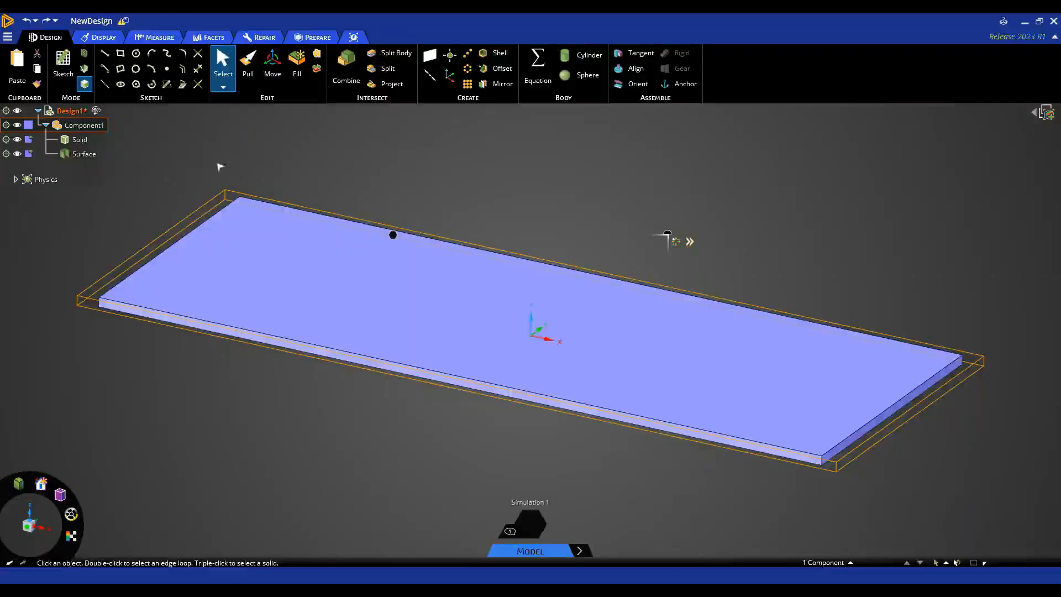
pyautogui.click(693, 243)
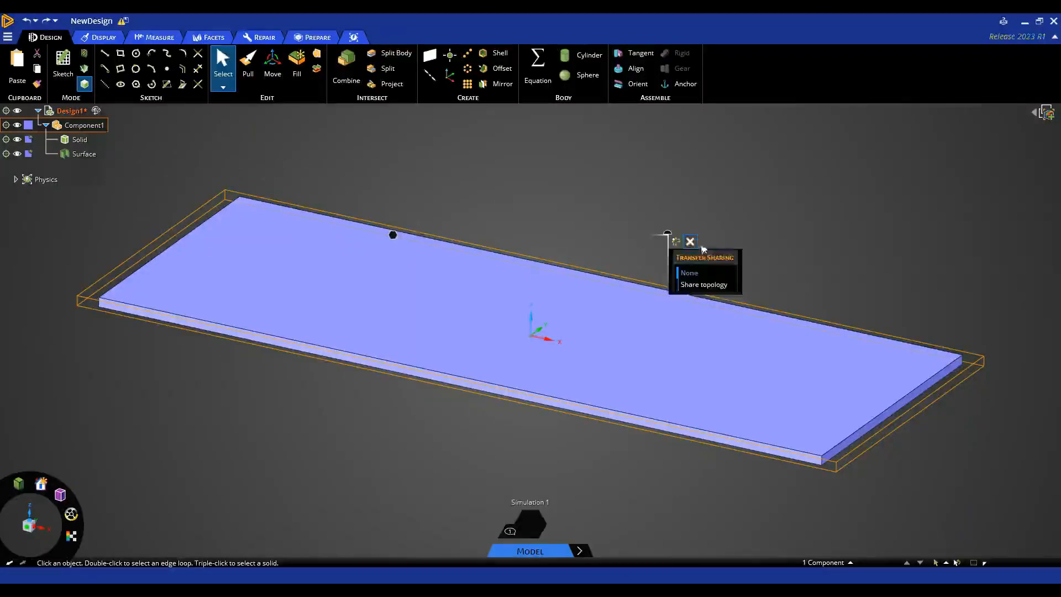
pyautogui.click(724, 295)
pyautogui.click(690, 241)
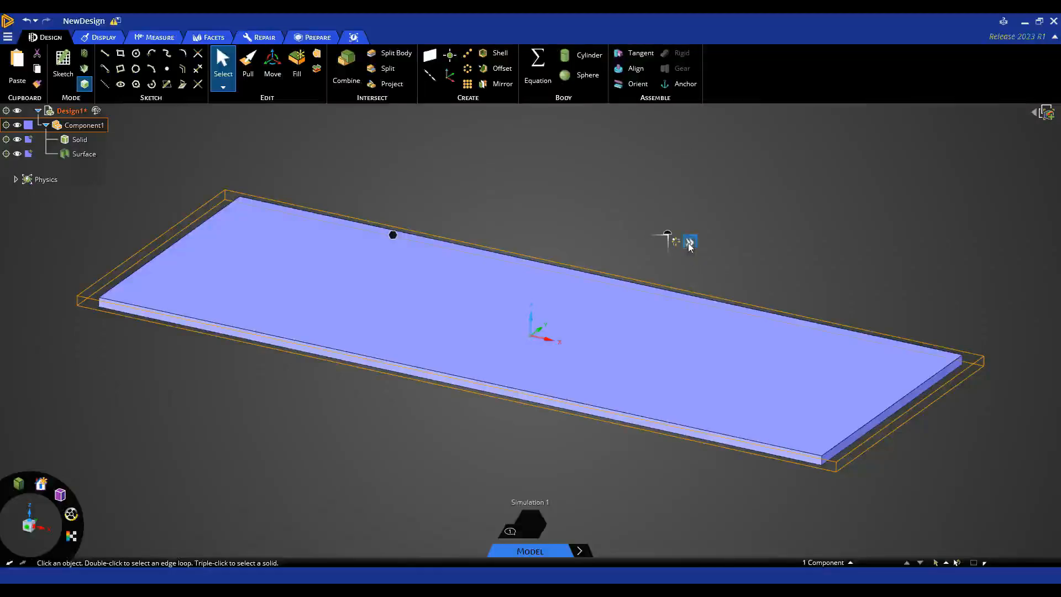
pyautogui.click(690, 242)
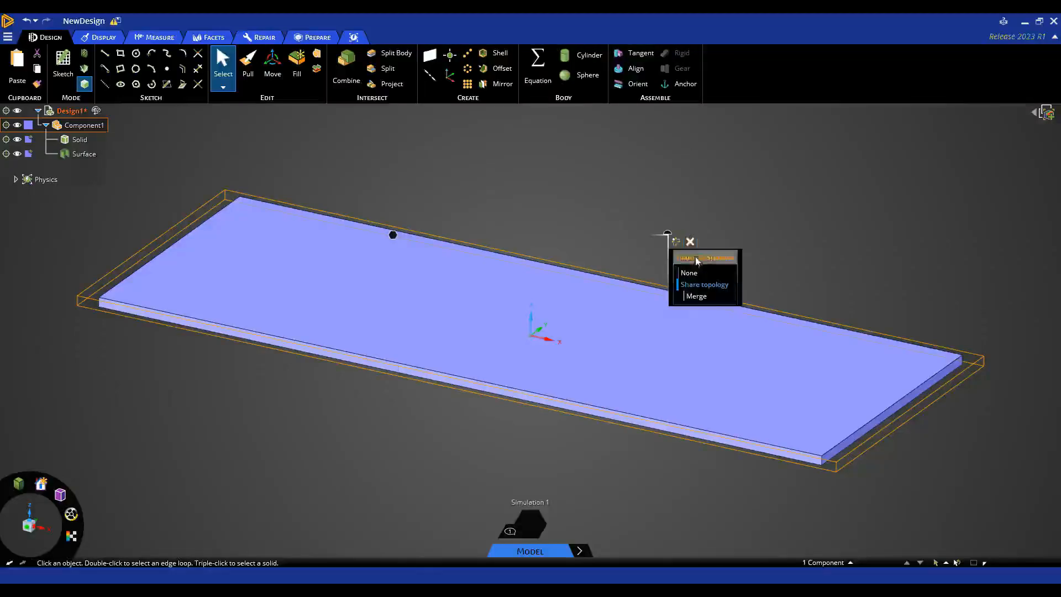
pyautogui.click(786, 270)
# - Open the shared Solid and Surface geometry in Mechanical from the Model cell
pyautogui.click(80, 154)
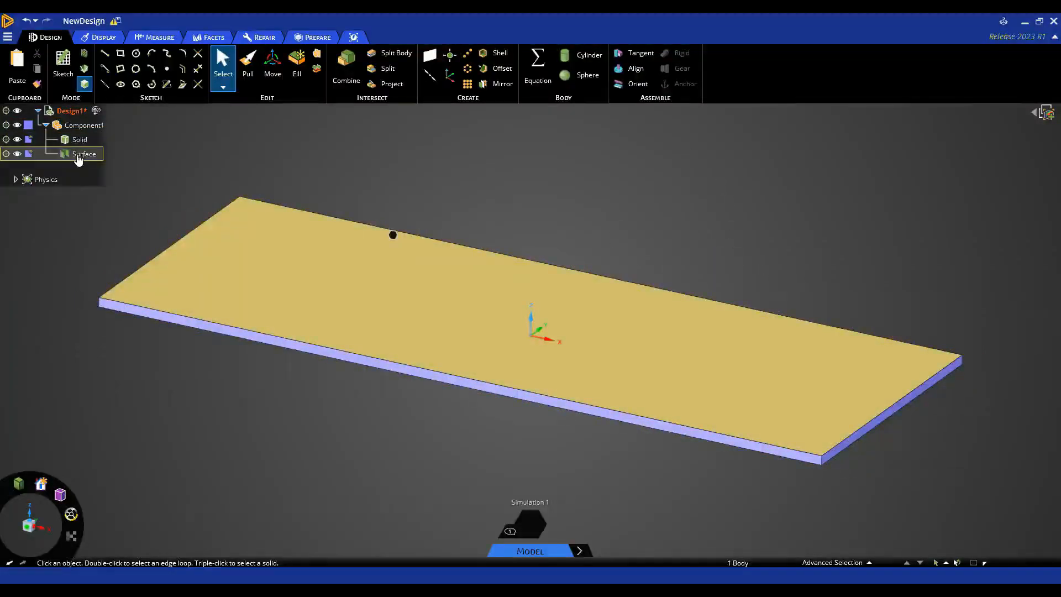
pyautogui.click(634, 457)
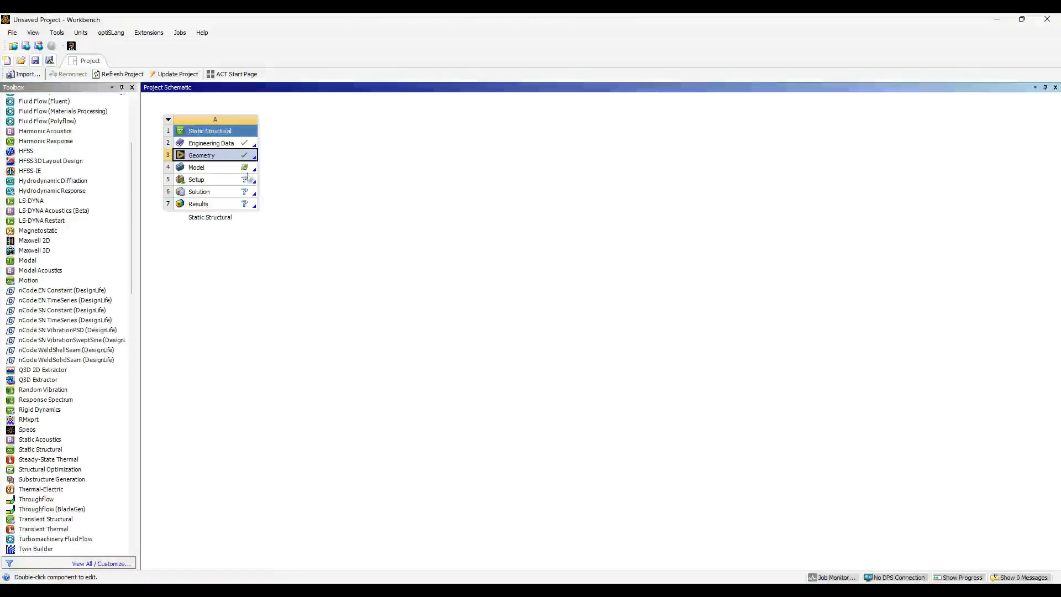
pyautogui.doubleClick(241, 171)
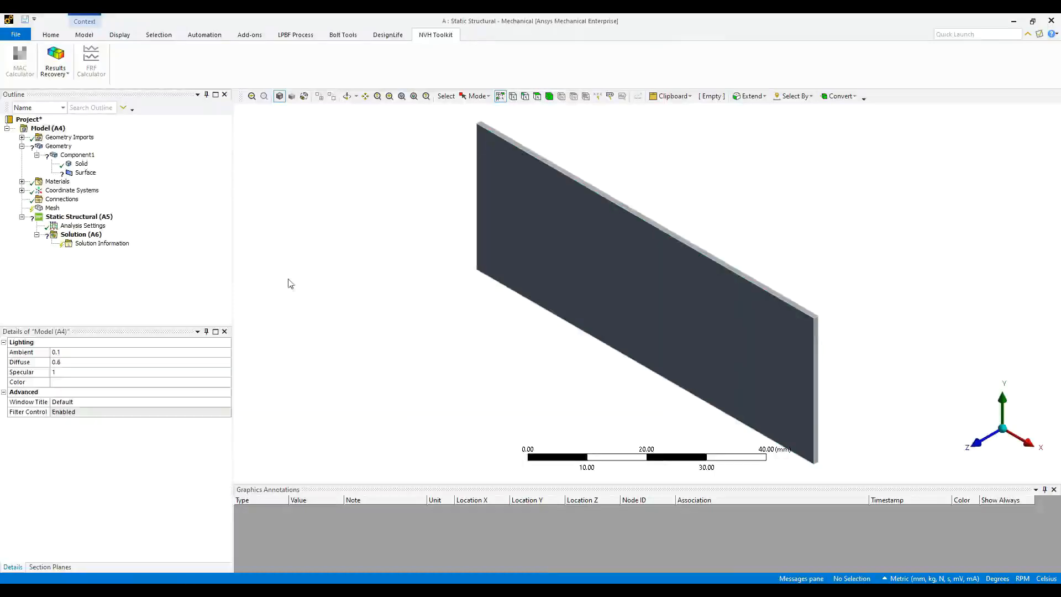
# - Change the Solid body's material from Structural steel, S275N to Plastic, ABS
pyautogui.click(78, 163)
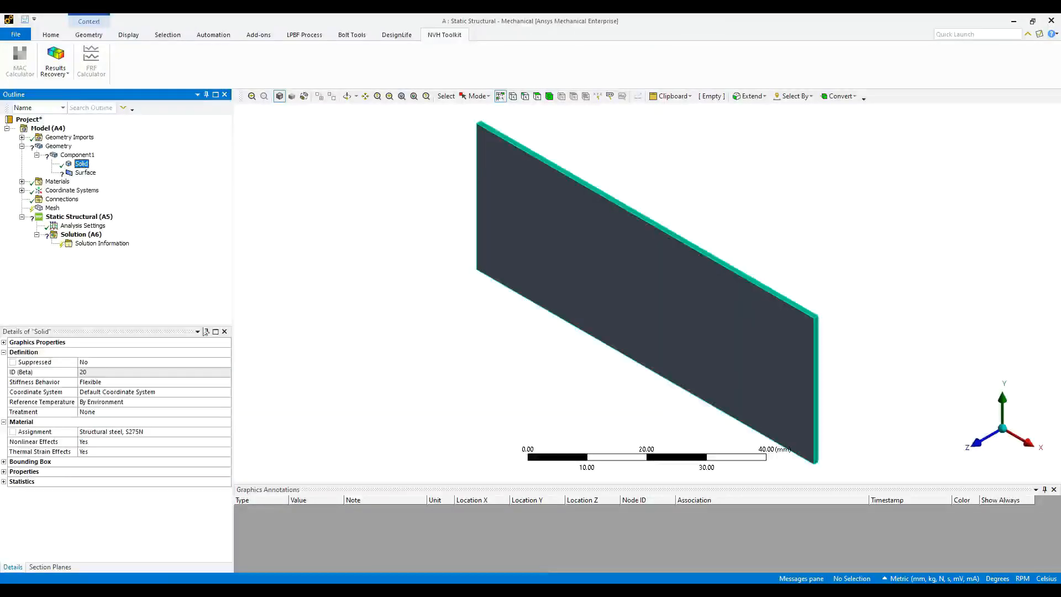
pyautogui.click(202, 431)
pyautogui.click(226, 432)
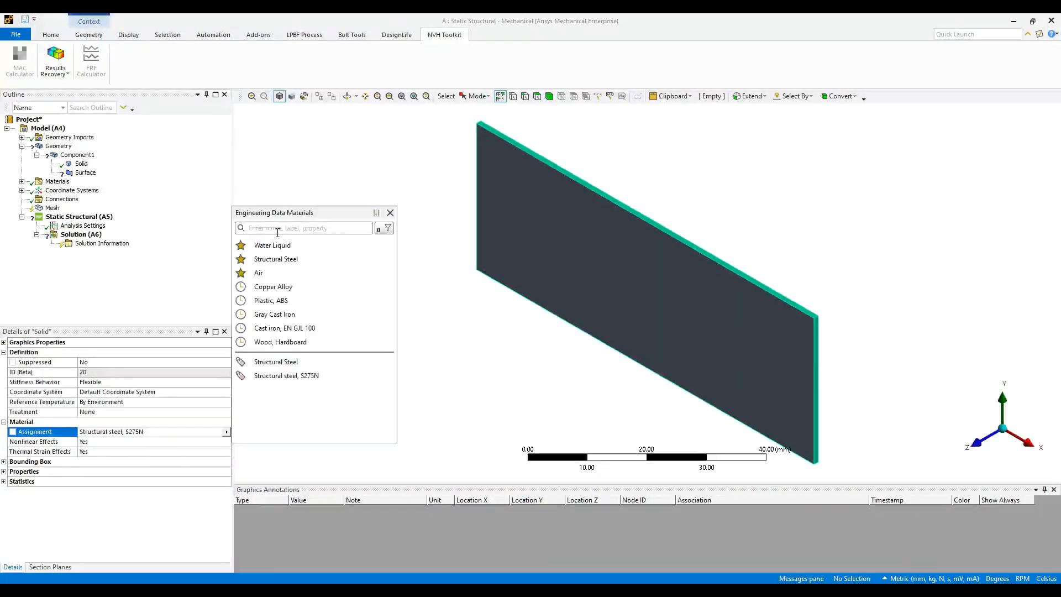
pyautogui.write('plastic')
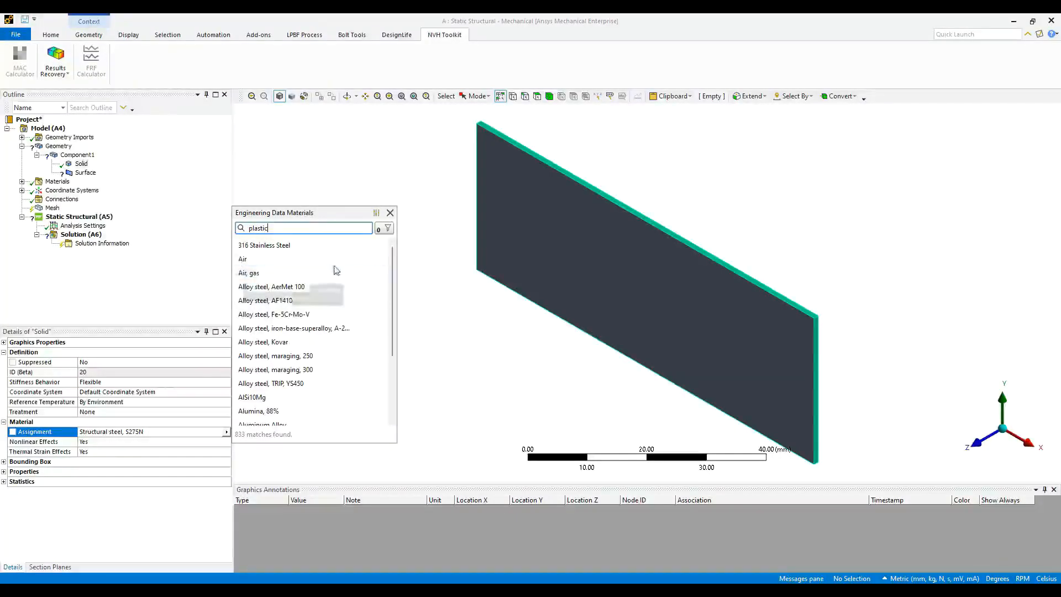
pyautogui.scroll(-15, 336, 268)
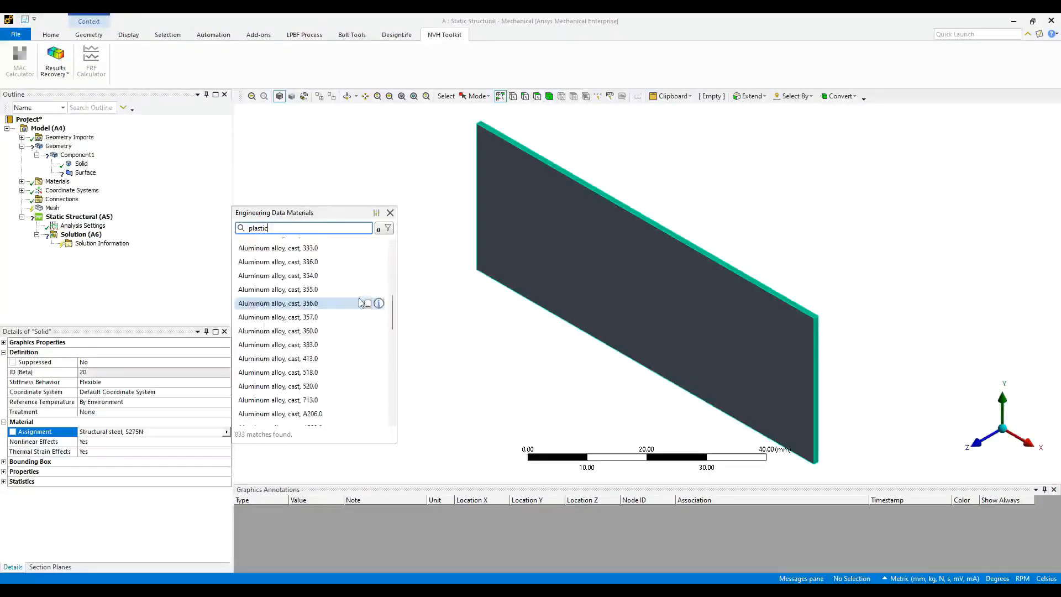
pyautogui.write('ic')
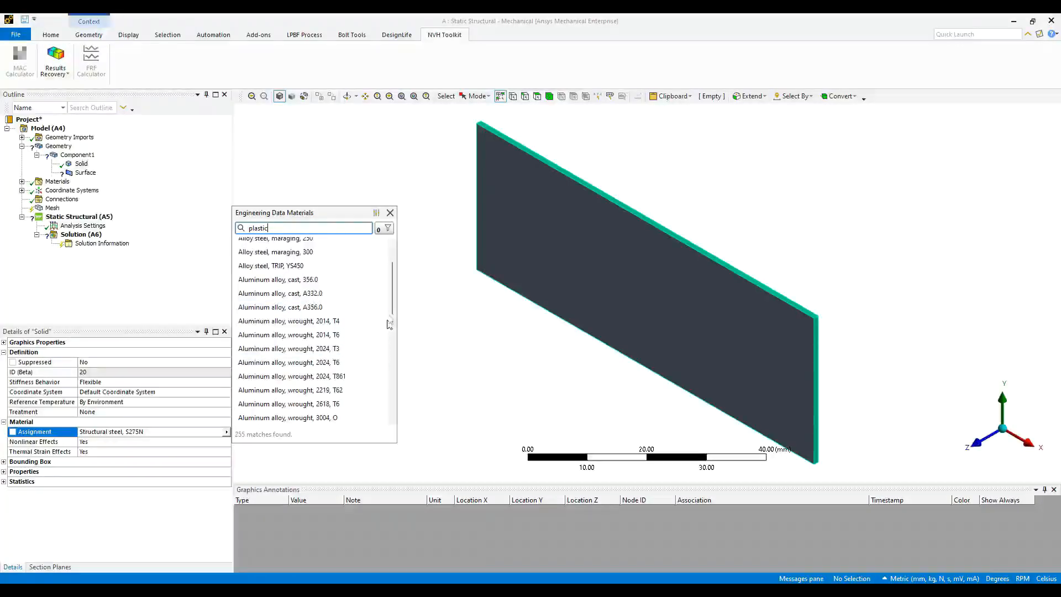
pyautogui.moveTo(393, 290); pyautogui.dragTo(394, 360)
pyautogui.scroll(-15, 393, 359)
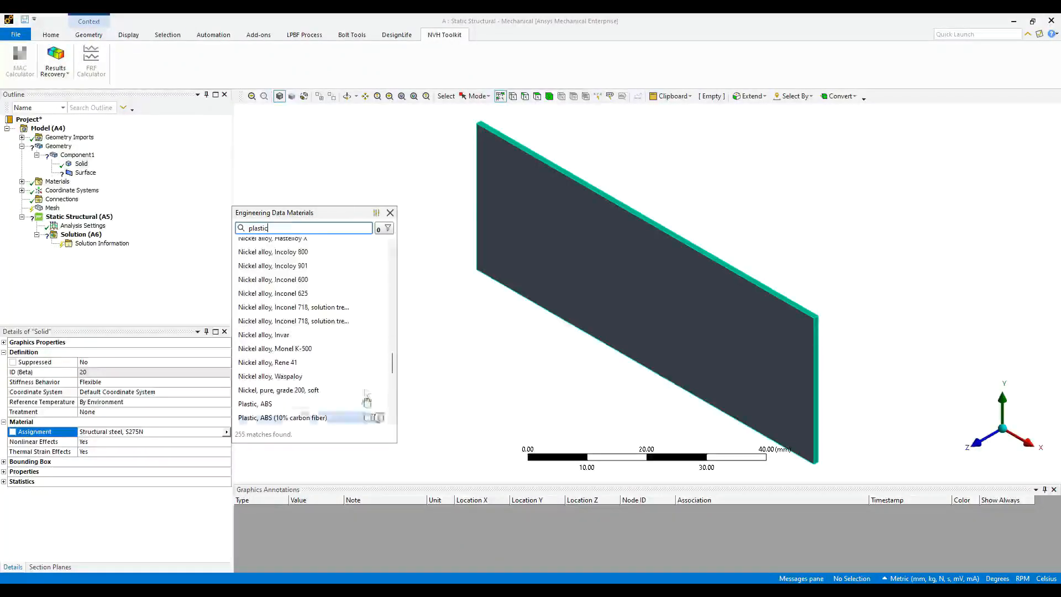
pyautogui.scroll(-10, 394, 368)
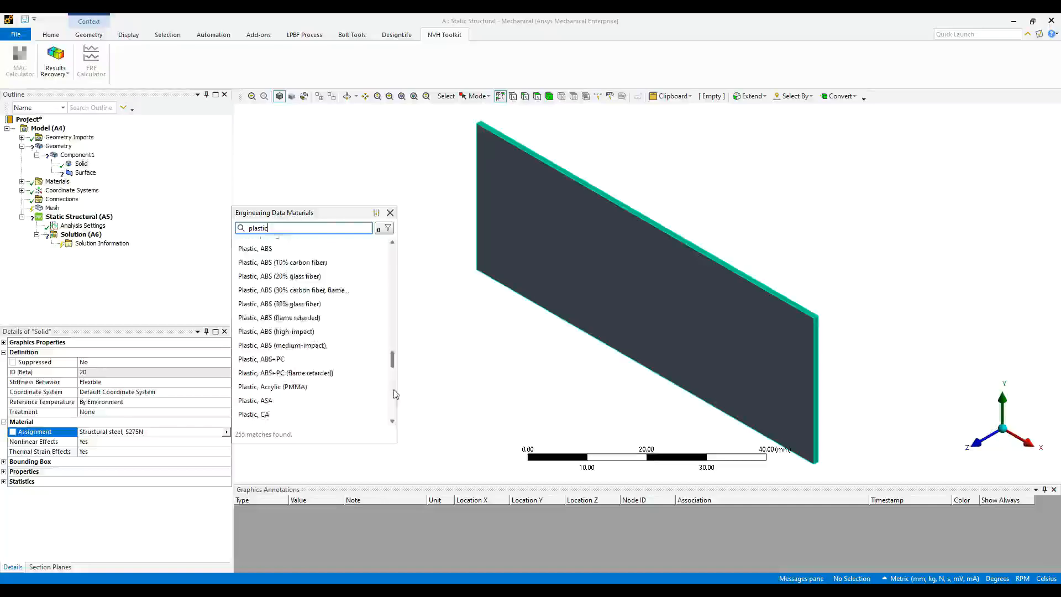
pyautogui.scroll(-5, 394, 420)
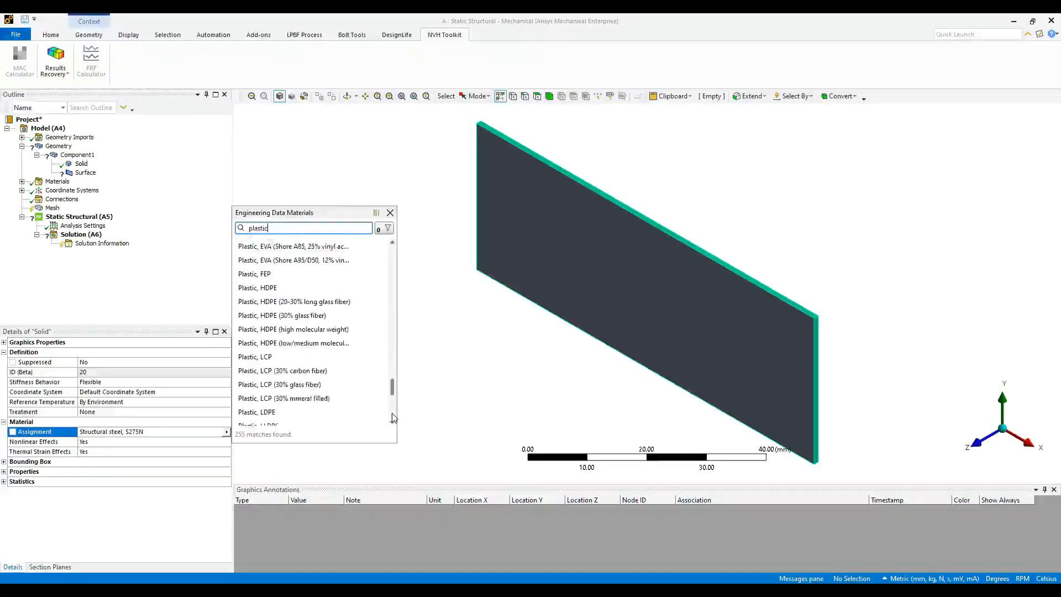
pyautogui.scroll(20, 390, 381)
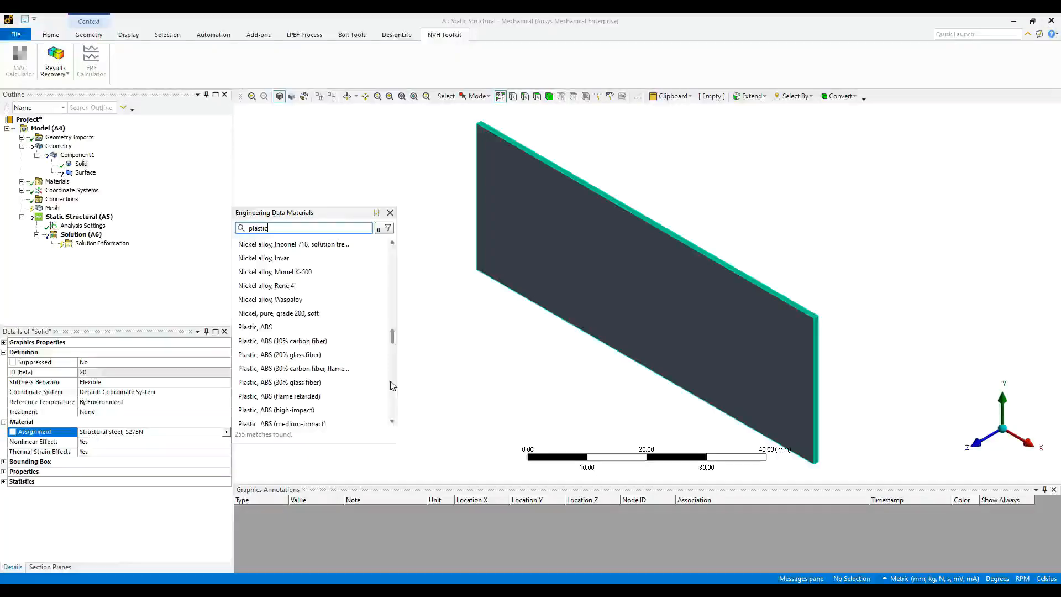
pyautogui.click(278, 327)
pyautogui.click(85, 172)
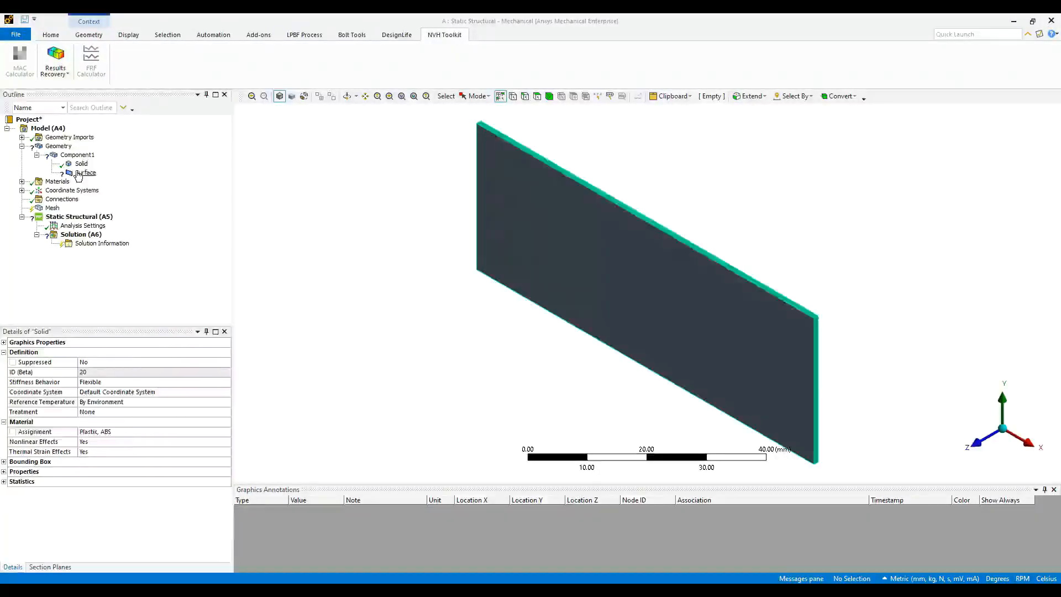
# - Give the Surface body a shell thickness of 0.01 mm
pyautogui.click(161, 432)
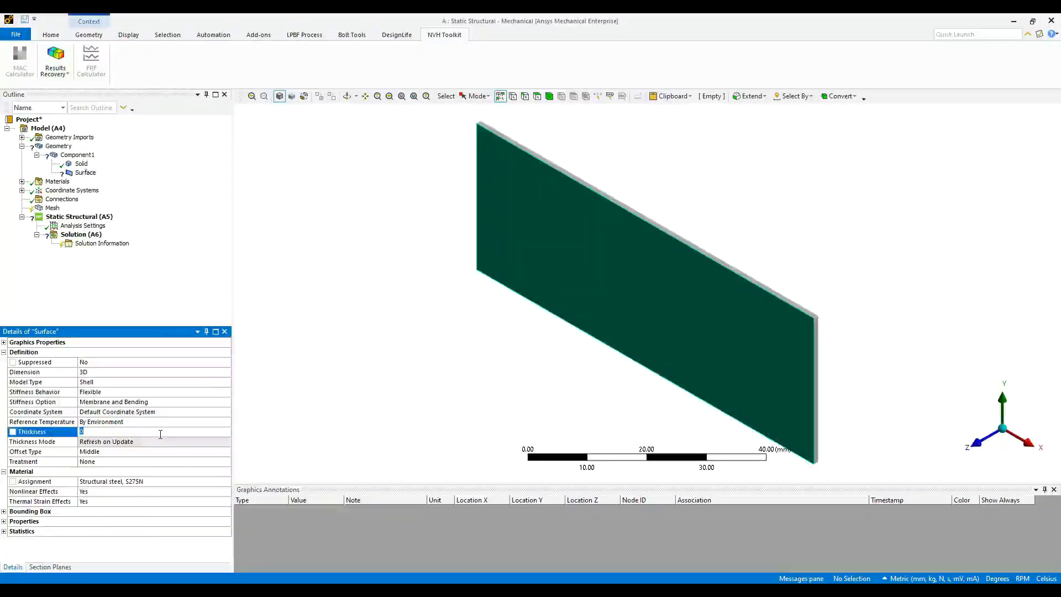
pyautogui.write('co')
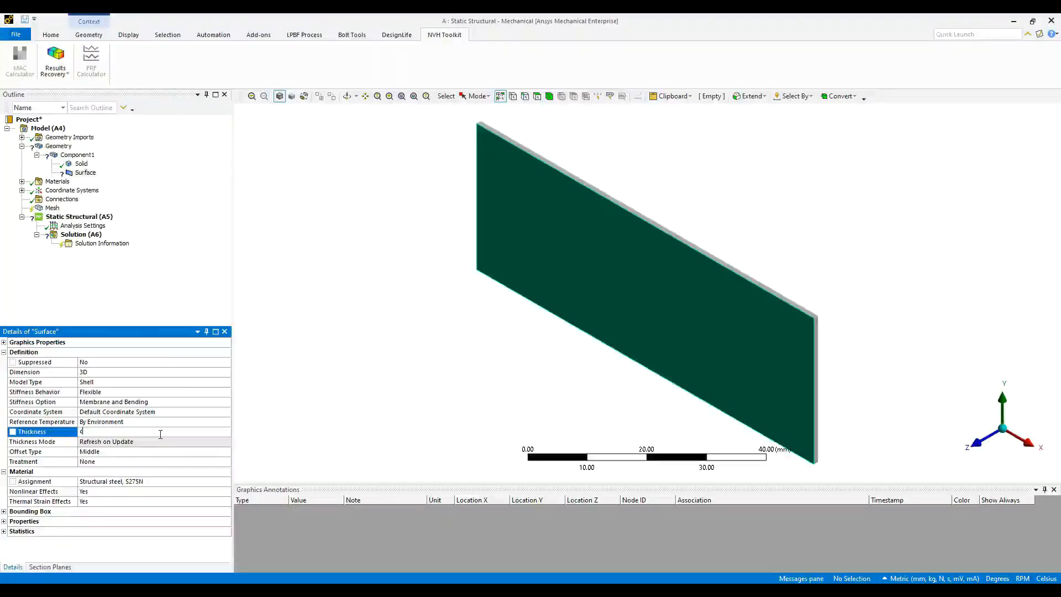
pyautogui.press('BackSpace')
pyautogui.write('0.01')
pyautogui.press('Return')
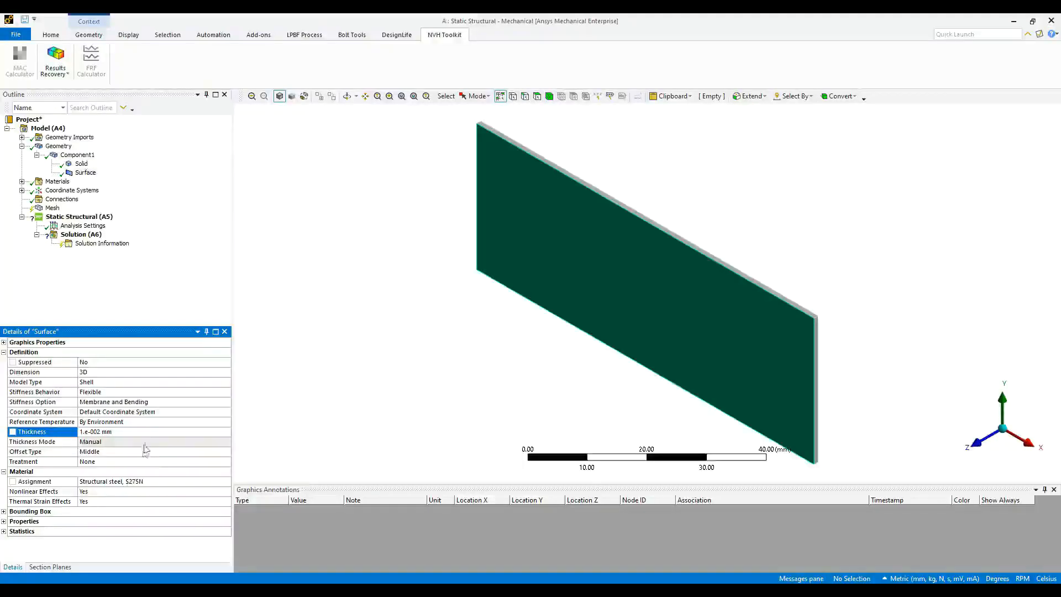
# - Assign Copper Alloy to the Surface body, searching the materials for 'copper'
pyautogui.click(157, 482)
pyautogui.click(226, 482)
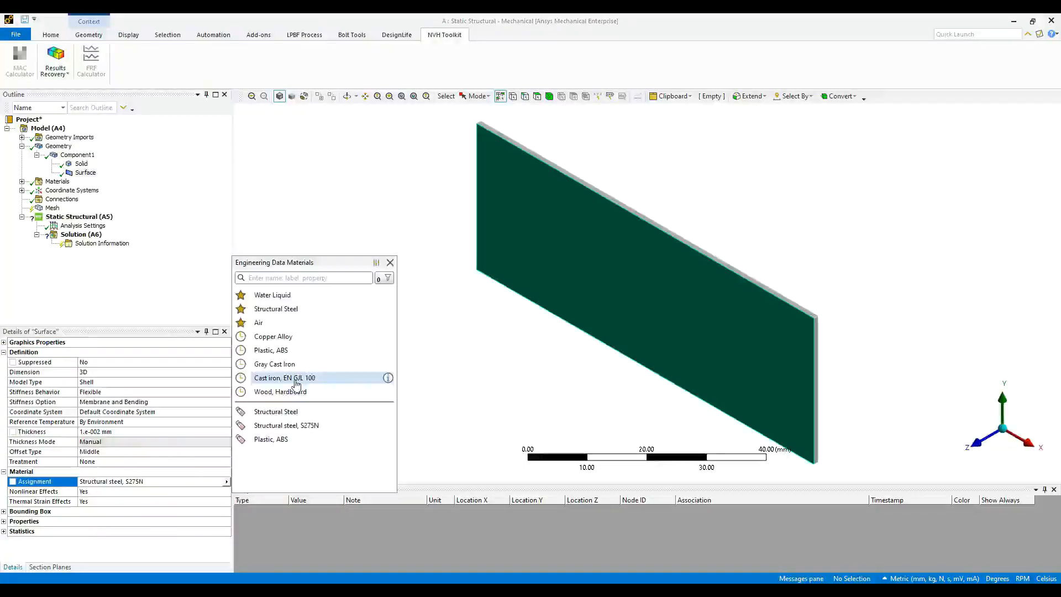
pyautogui.click(293, 278)
pyautogui.write('c')
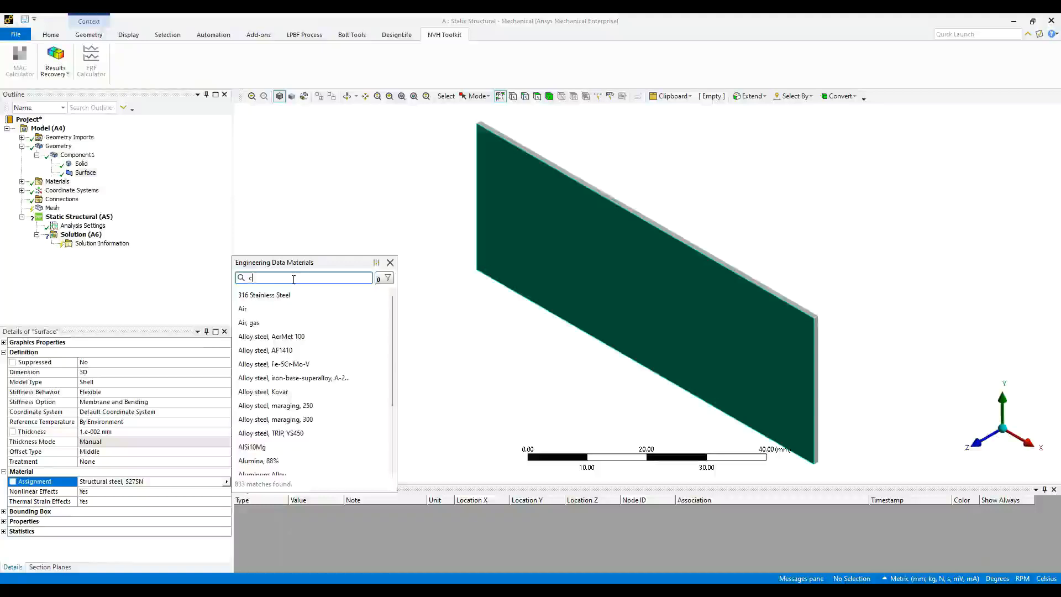
pyautogui.write('opper')
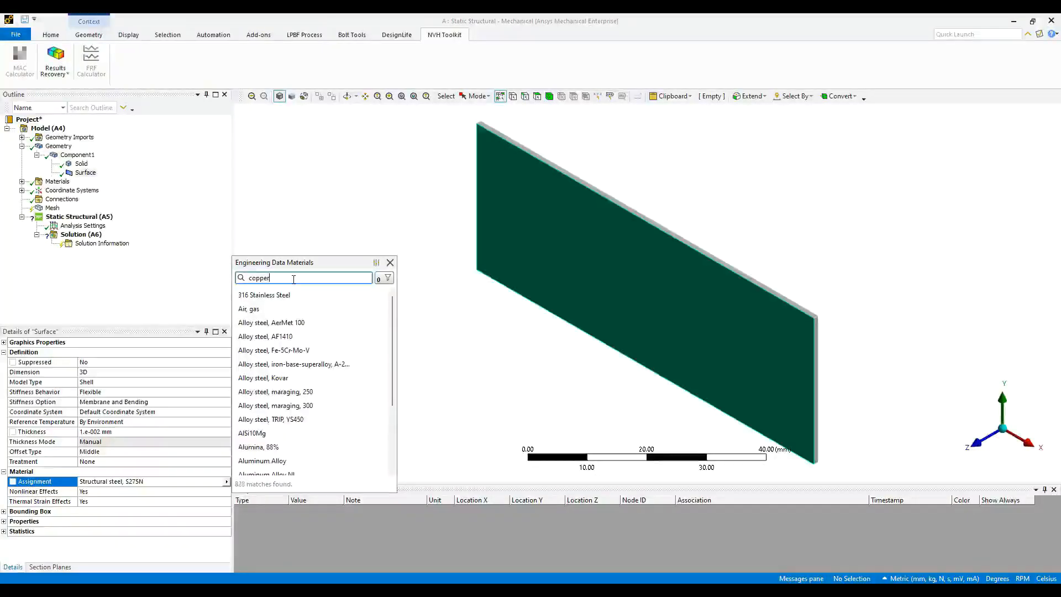
pyautogui.scroll(-6, 319, 376)
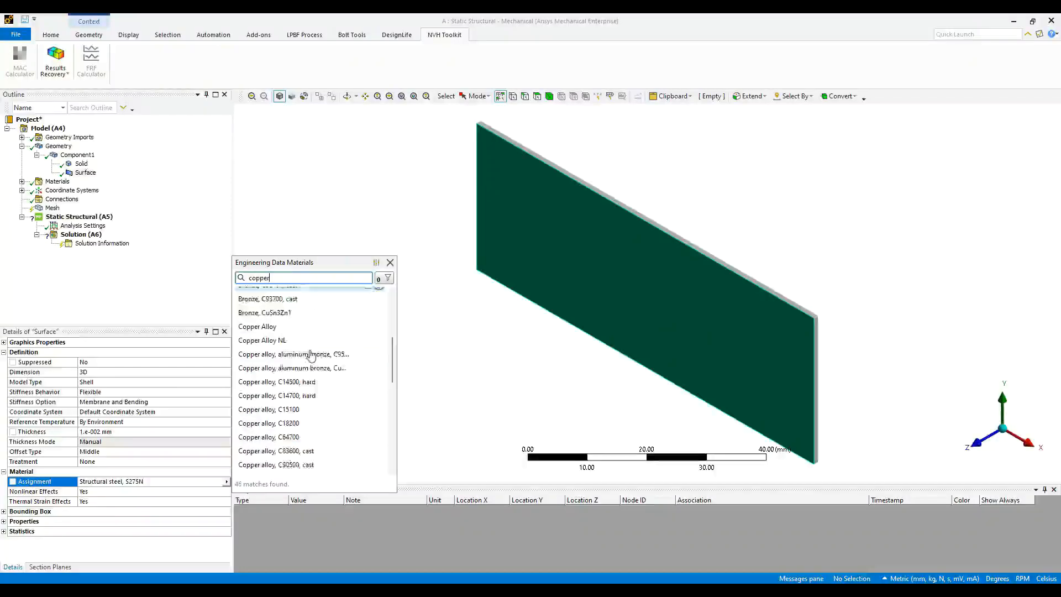
pyautogui.click(266, 294)
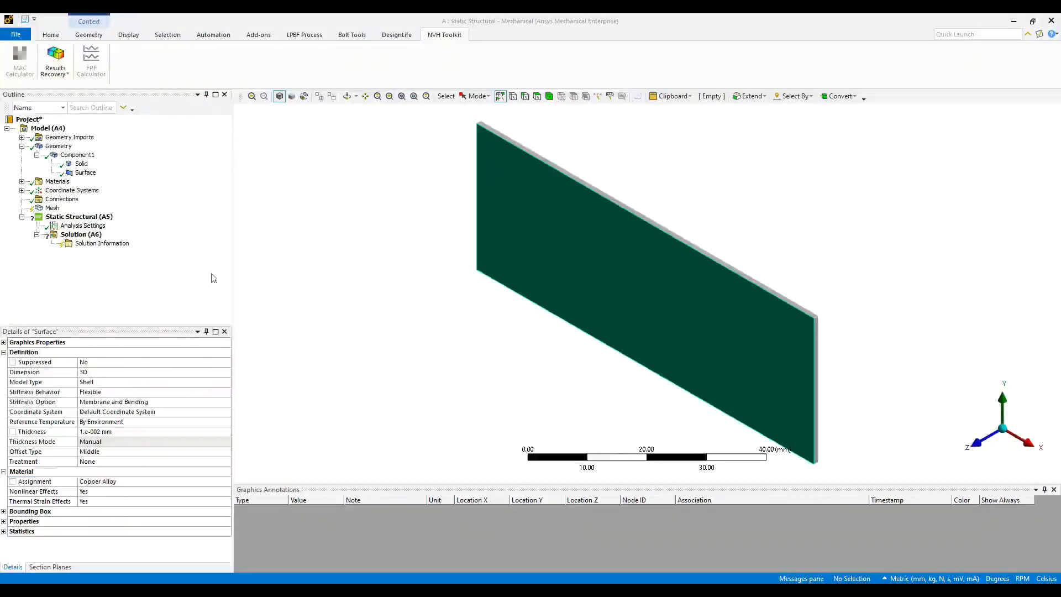
# - Generate the plate mesh at the default element size with Mesh > Update
pyautogui.moveTo(592, 268); pyautogui.dragTo(711, 165, button='middle')
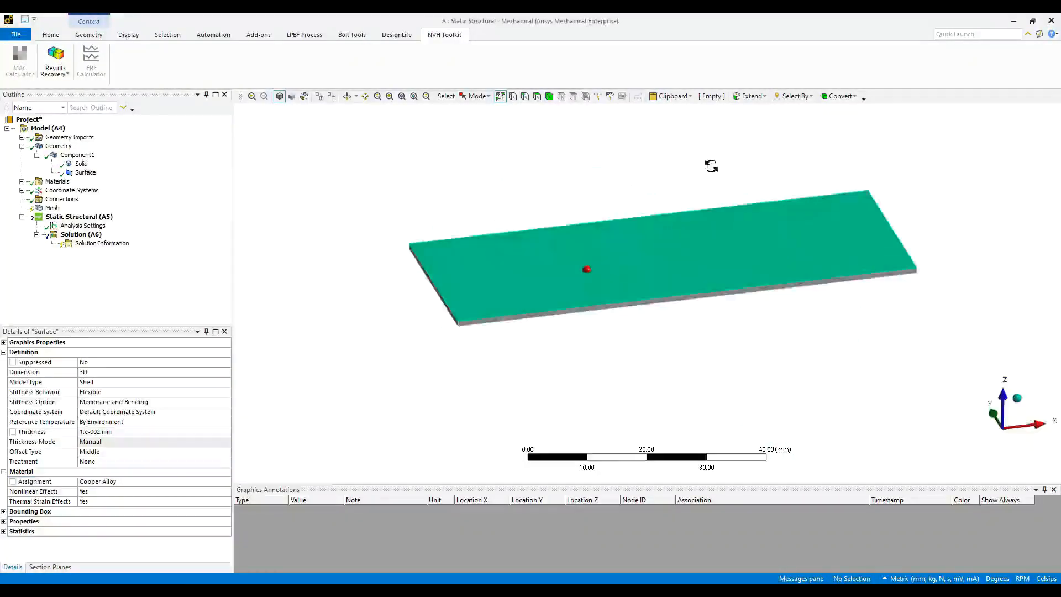
pyautogui.click(42, 201)
pyautogui.rightClick(41, 201)
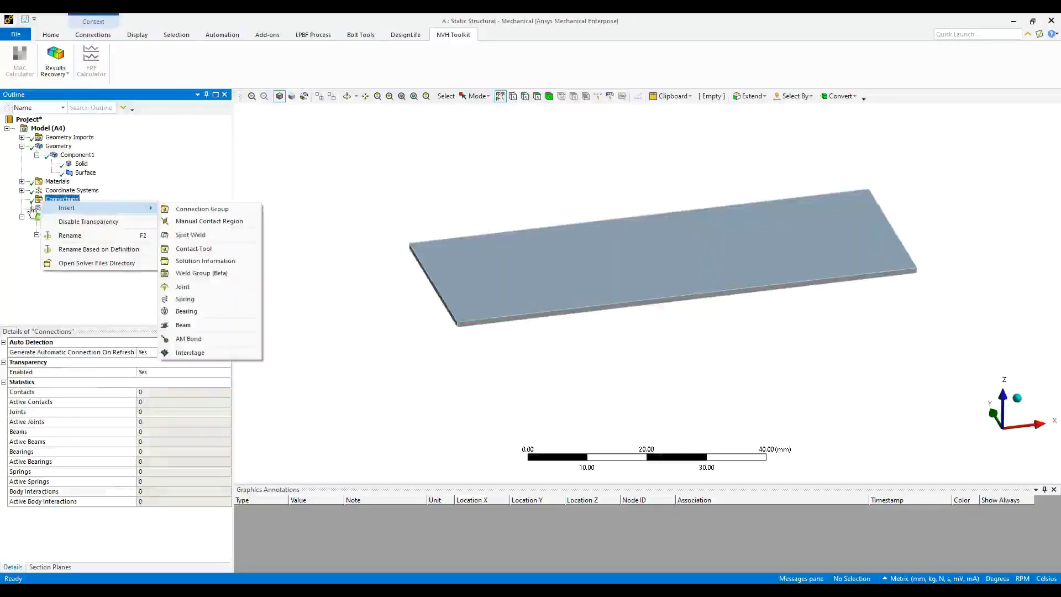
pyautogui.click(50, 208)
pyautogui.rightClick(55, 208)
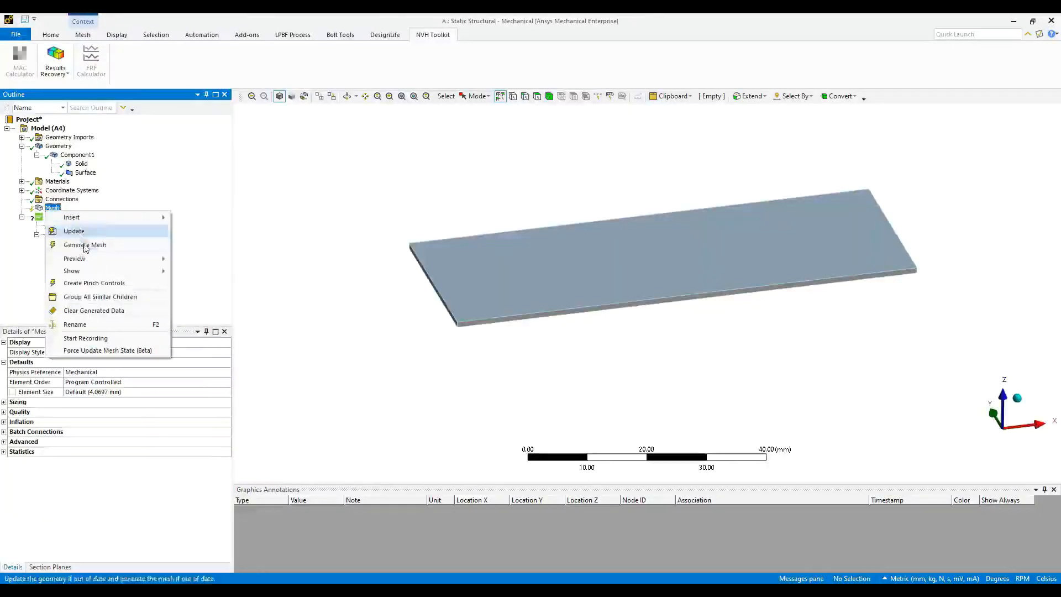
pyautogui.click(78, 230)
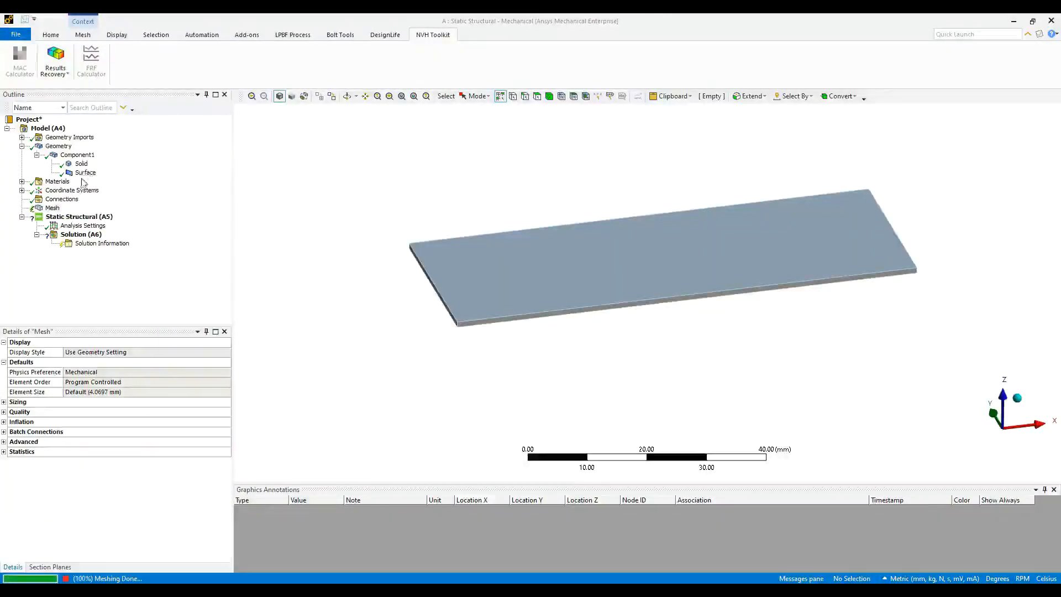
# - Zoom into the plate's front-left corner and inspect the mesh on its top and front faces
pyautogui.moveTo(414, 292); pyautogui.dragTo(509, 339, button='right')
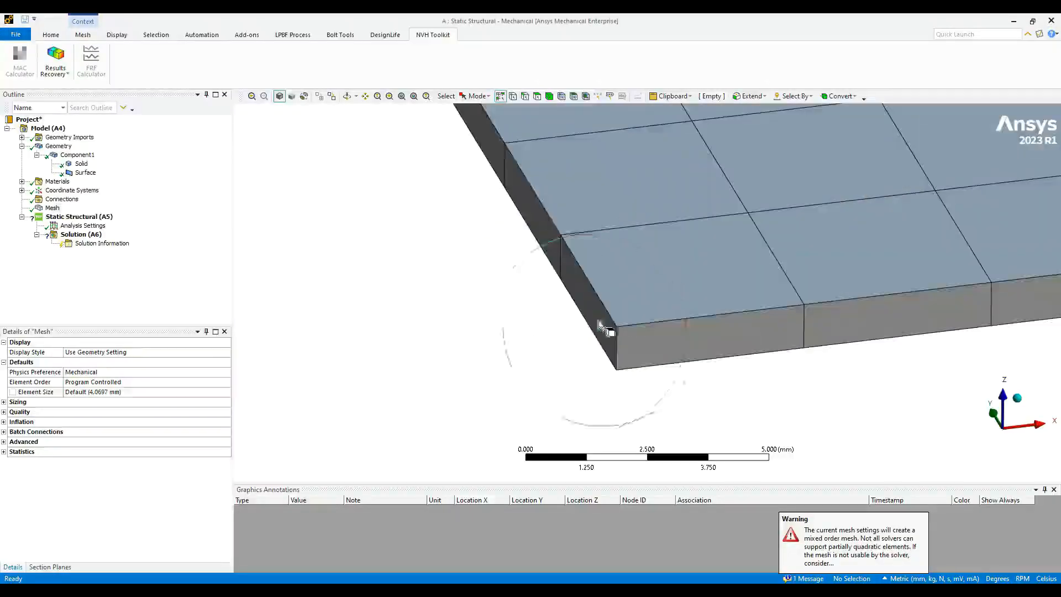
pyautogui.keyDown('ctrl'); pyautogui.moveTo(645, 317); pyautogui.dragTo(585, 310, button='middle'); pyautogui.keyUp('ctrl')
pyautogui.scroll(4, 619, 259)
pyautogui.keyDown('ctrl'); pyautogui.moveTo(607, 245); pyautogui.dragTo(589, 258, button='middle'); pyautogui.keyUp('ctrl')
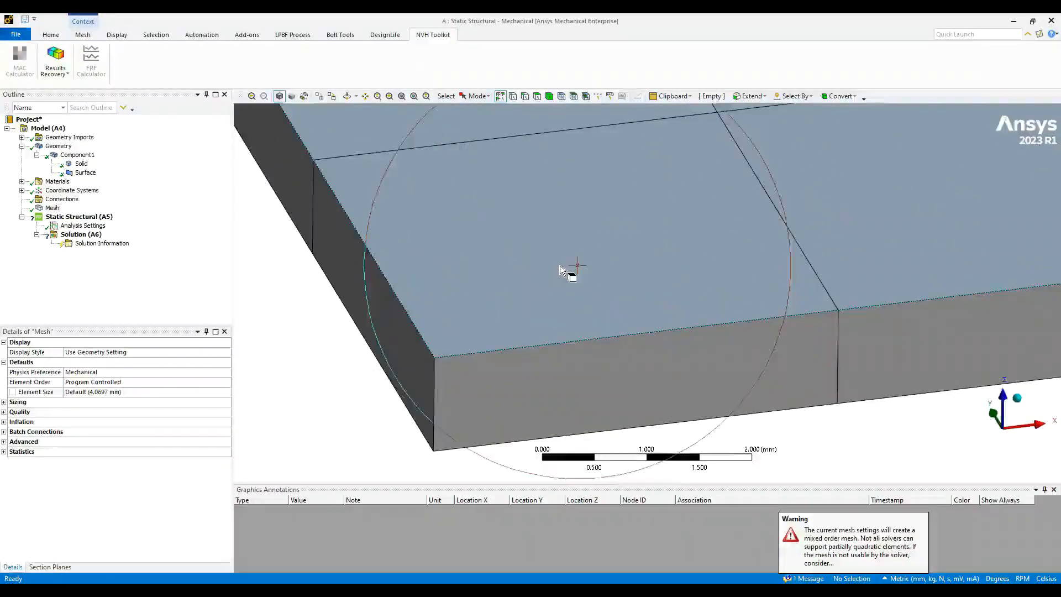
pyautogui.click(526, 375)
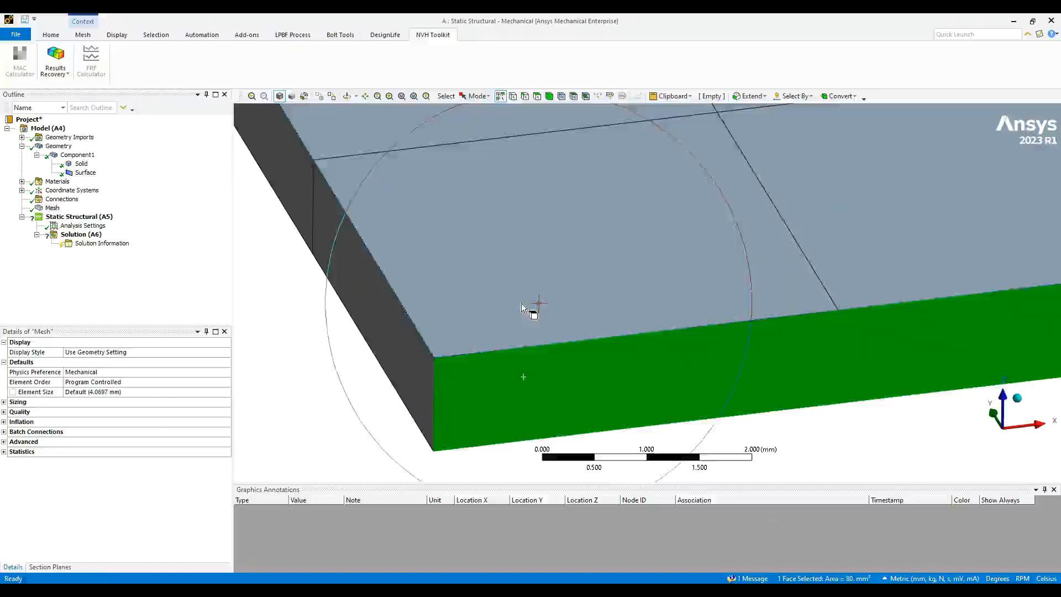
pyautogui.click(530, 303)
pyautogui.click(504, 404)
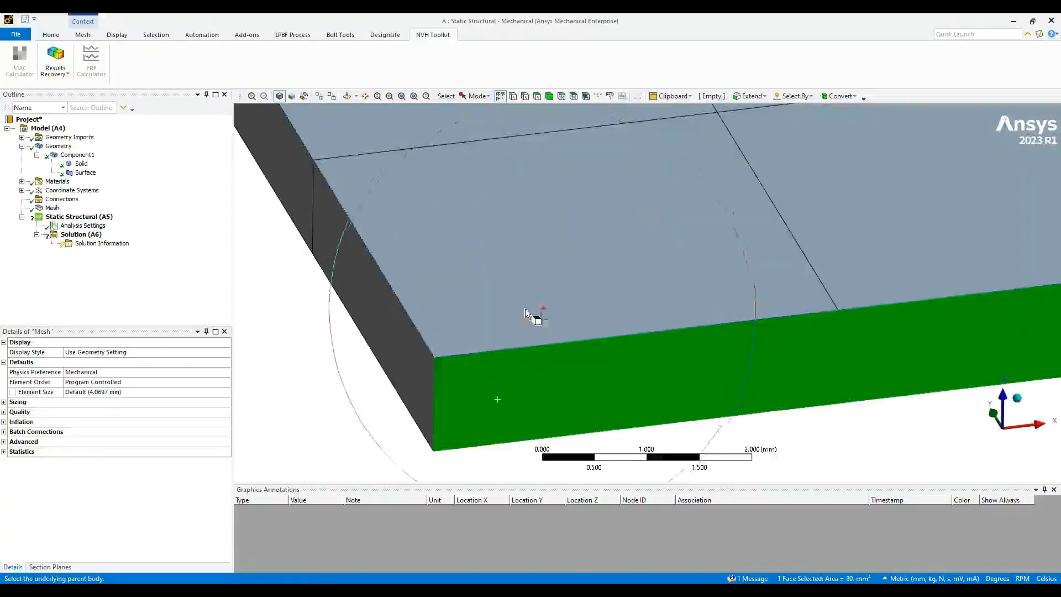
pyautogui.click(532, 312)
pyautogui.click(297, 363)
pyautogui.scroll(-3, 440, 304)
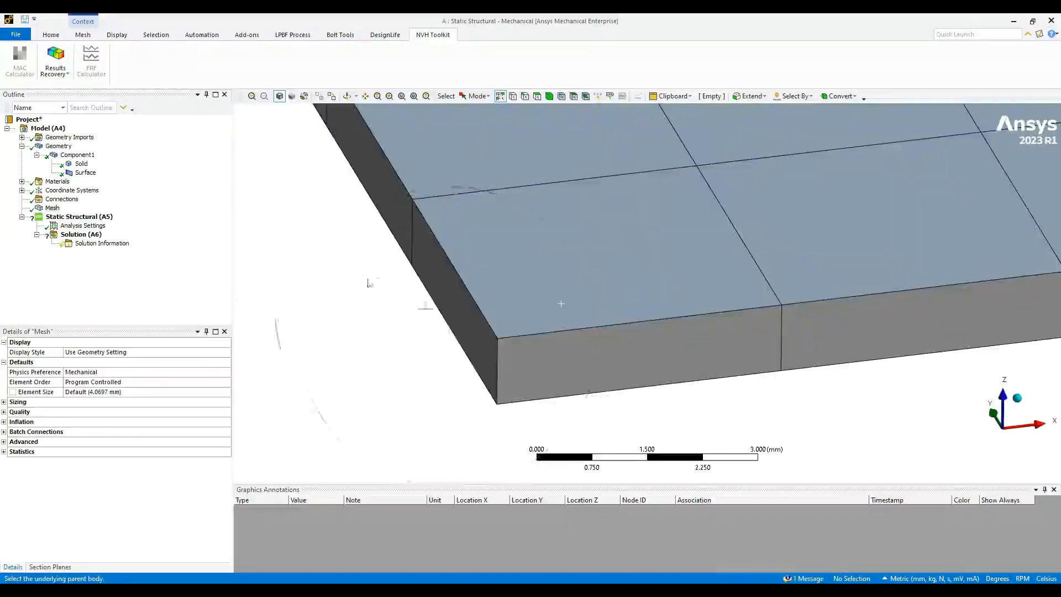
pyautogui.click(50, 34)
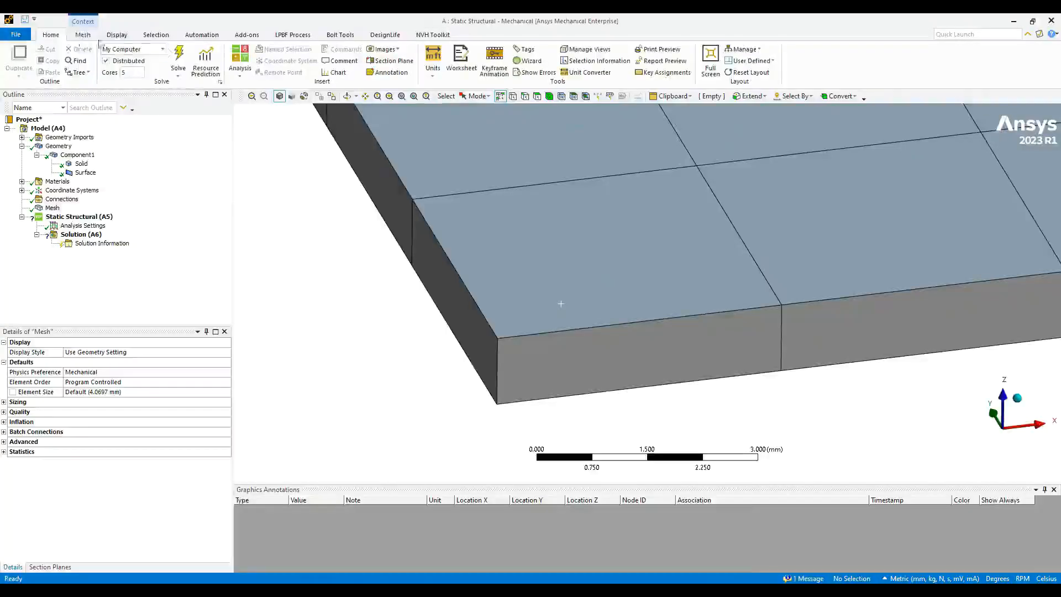
pyautogui.click(117, 34)
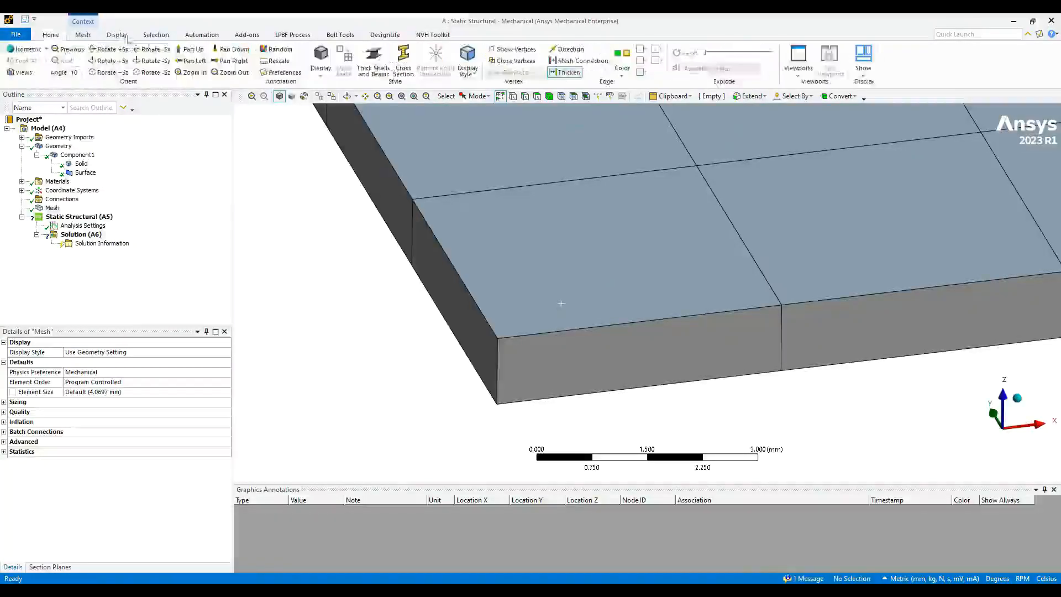
pyautogui.click(281, 73)
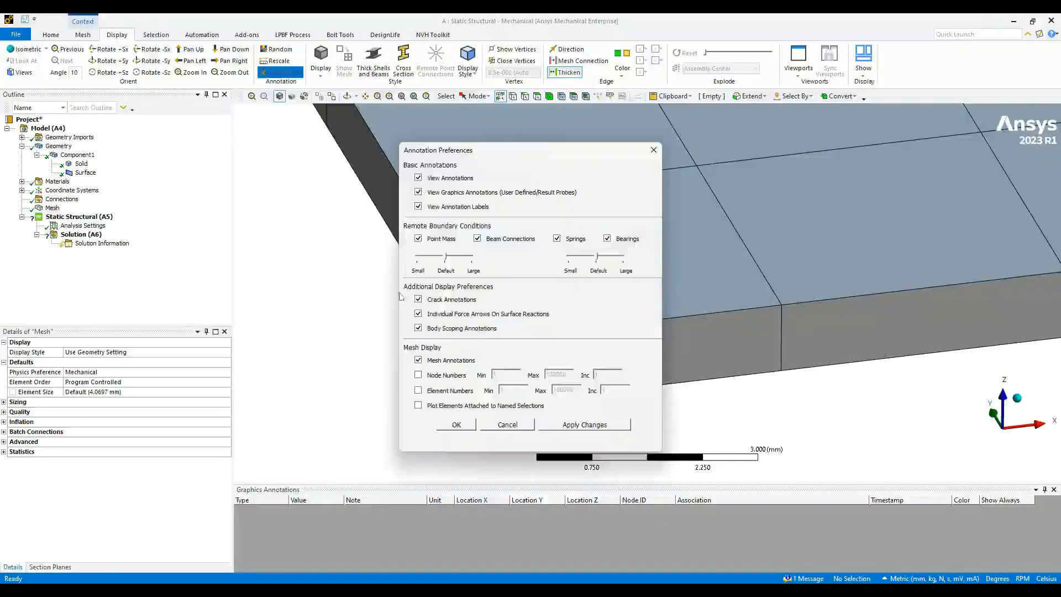
pyautogui.click(419, 374)
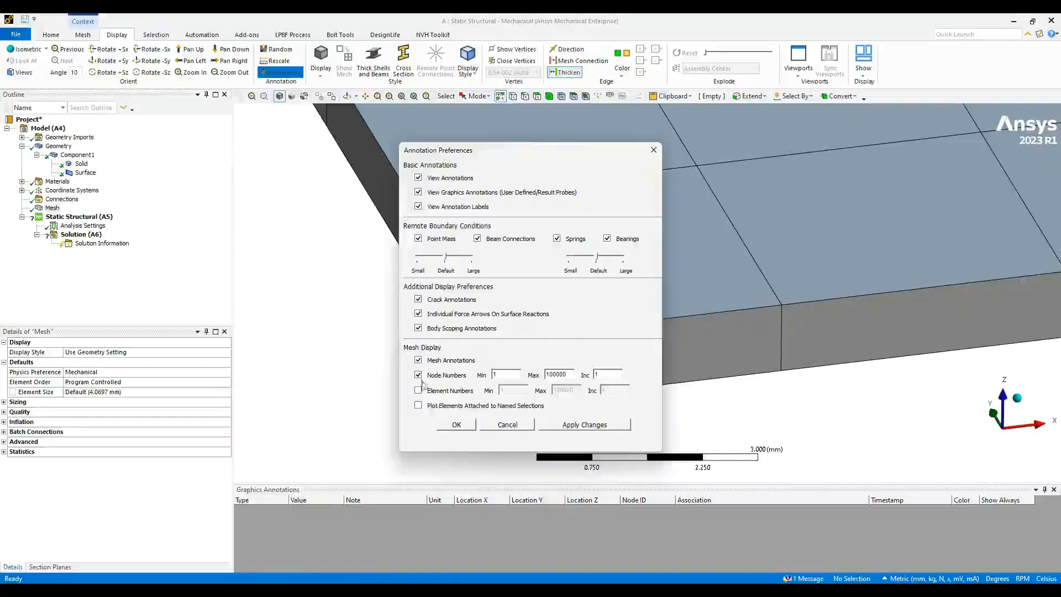
pyautogui.click(456, 424)
pyautogui.scroll(5, 785, 304)
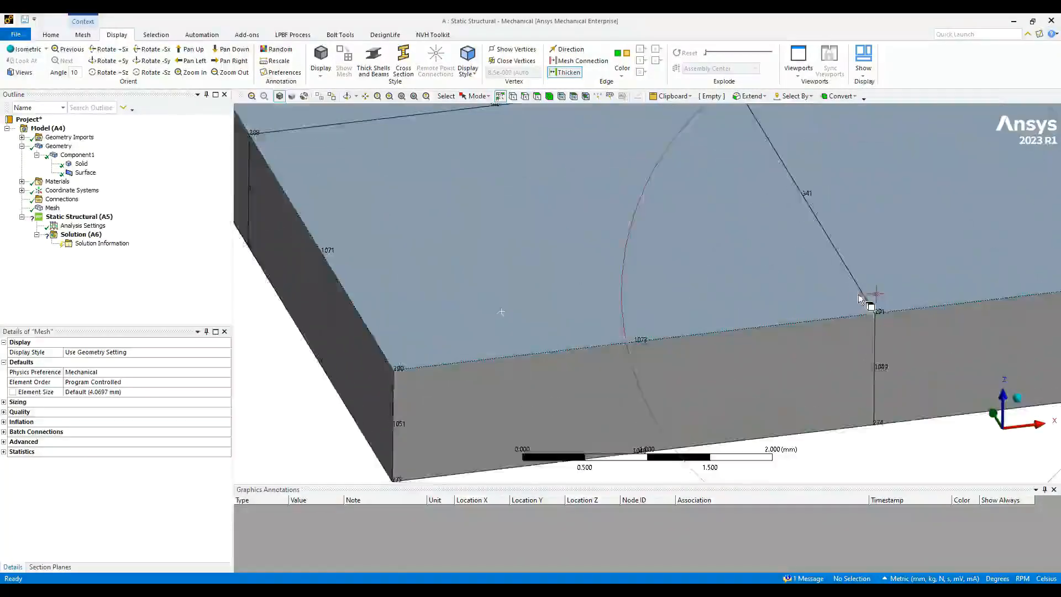
pyautogui.scroll(-5, 752, 304)
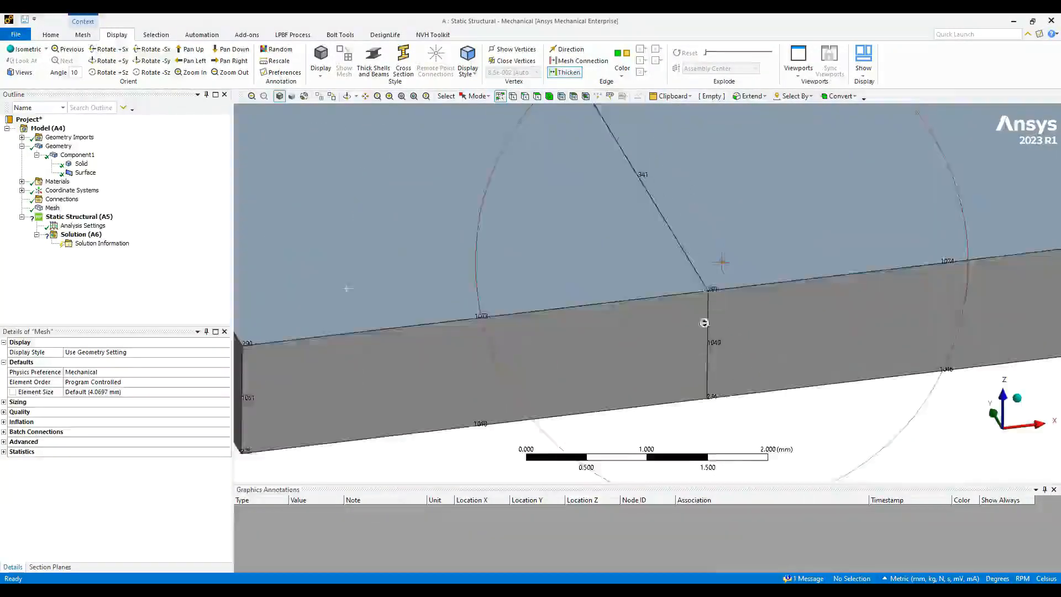
pyautogui.moveTo(386, 209); pyautogui.dragTo(345, 292, button='middle')
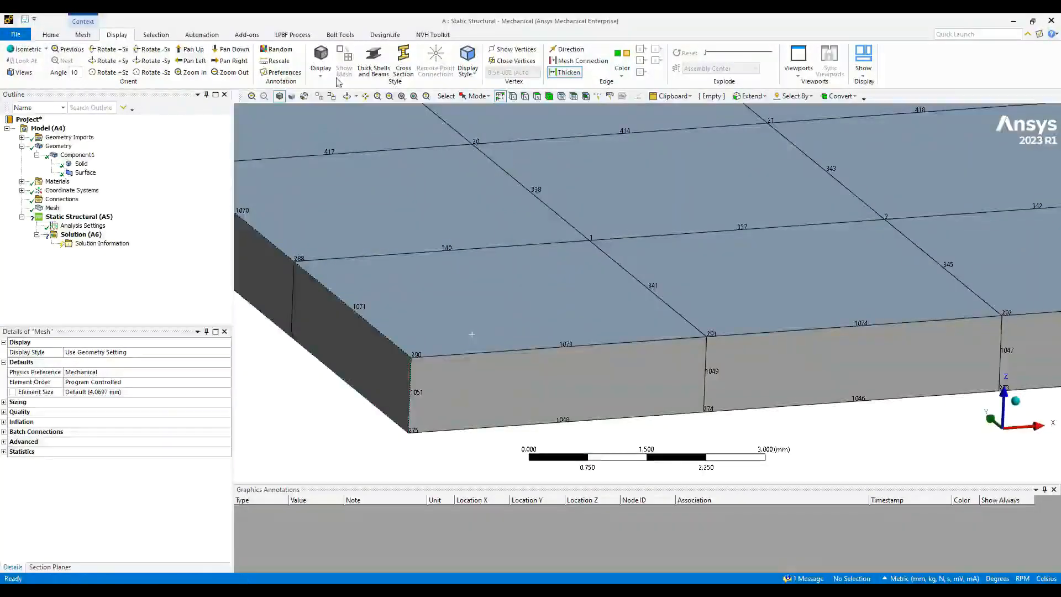
pyautogui.click(280, 72)
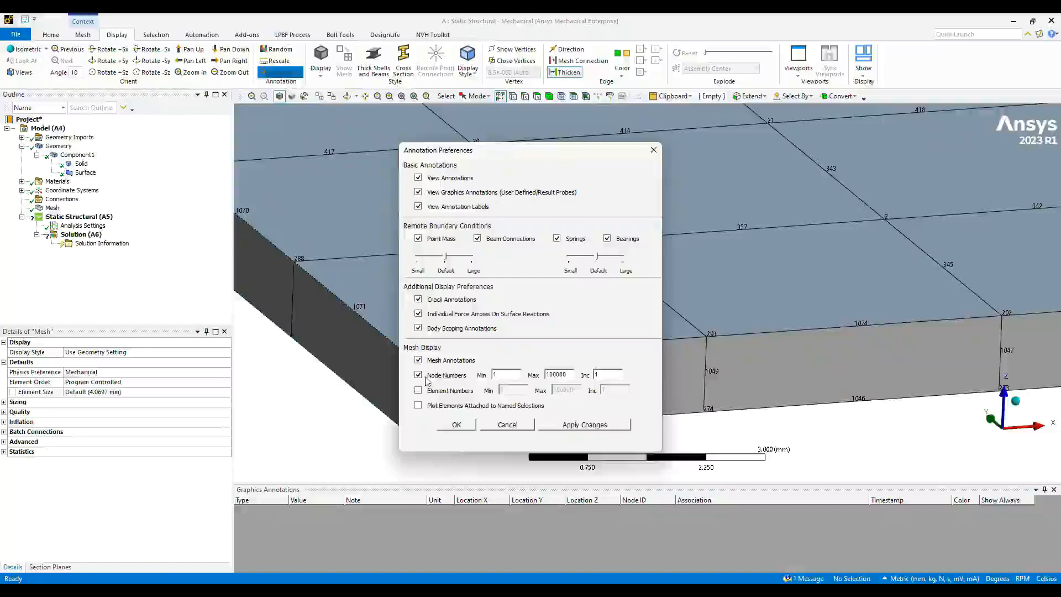
pyautogui.click(456, 424)
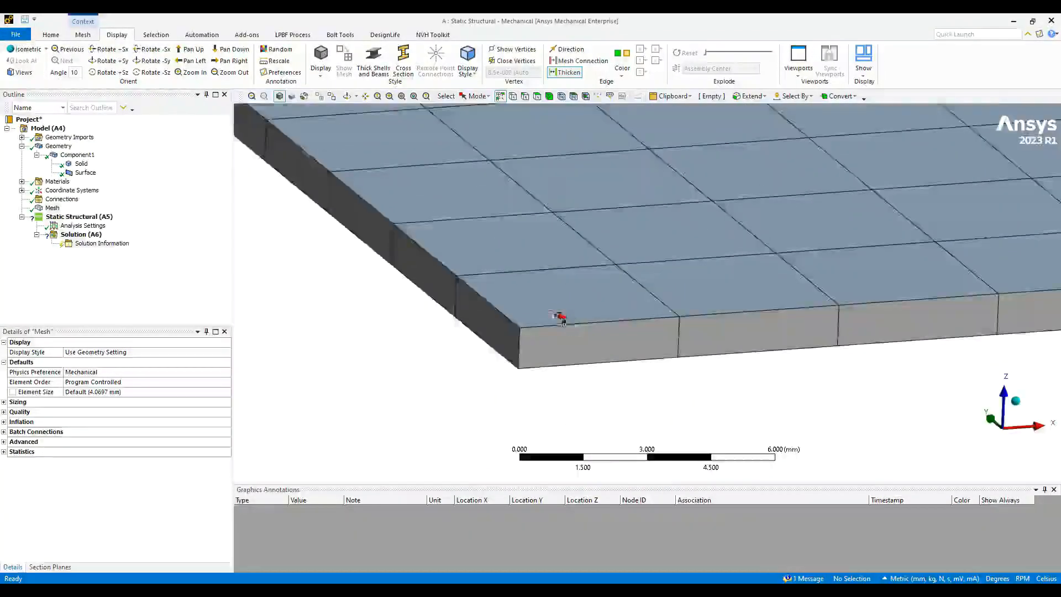
pyautogui.moveTo(559, 315); pyautogui.dragTo(545, 351, button='middle')
pyautogui.scroll(-5, 564, 348)
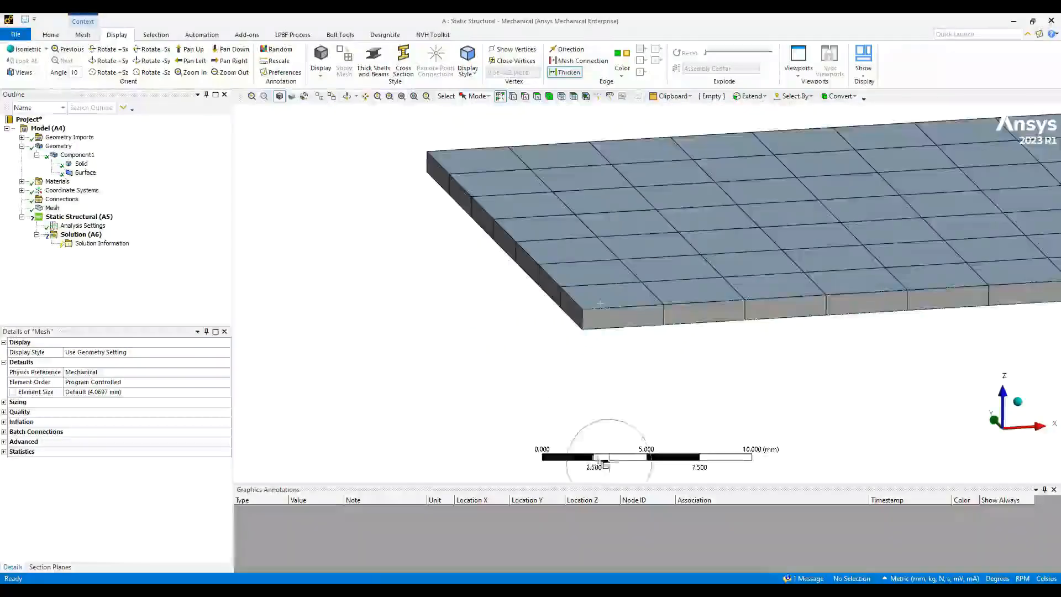
pyautogui.scroll(-3, 558, 381)
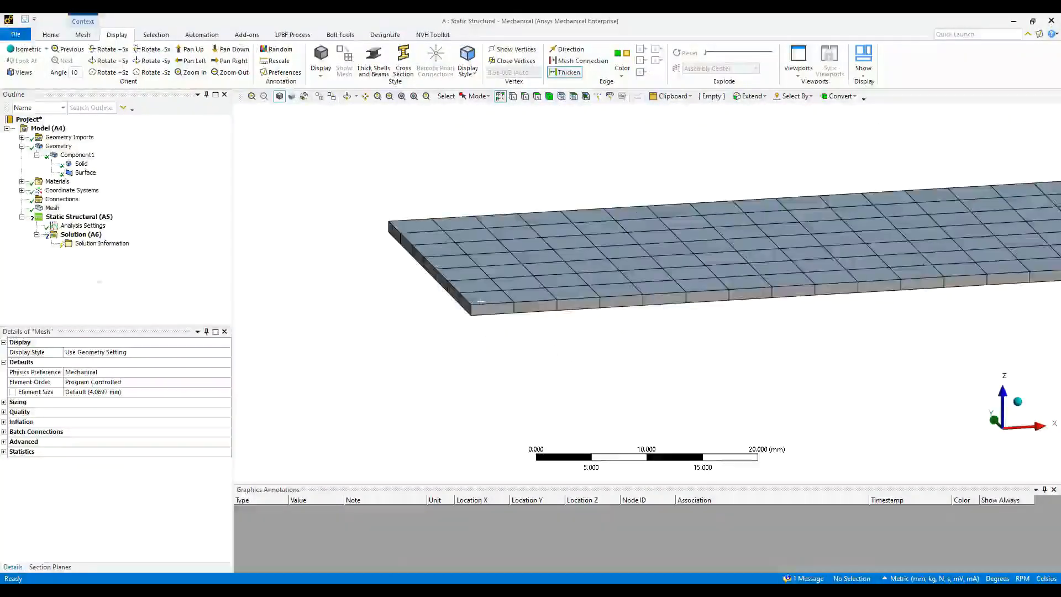
# - Add a Sweep mesh method scoped to the plate body
pyautogui.rightClick(54, 207)
pyautogui.moveTo(92, 216)
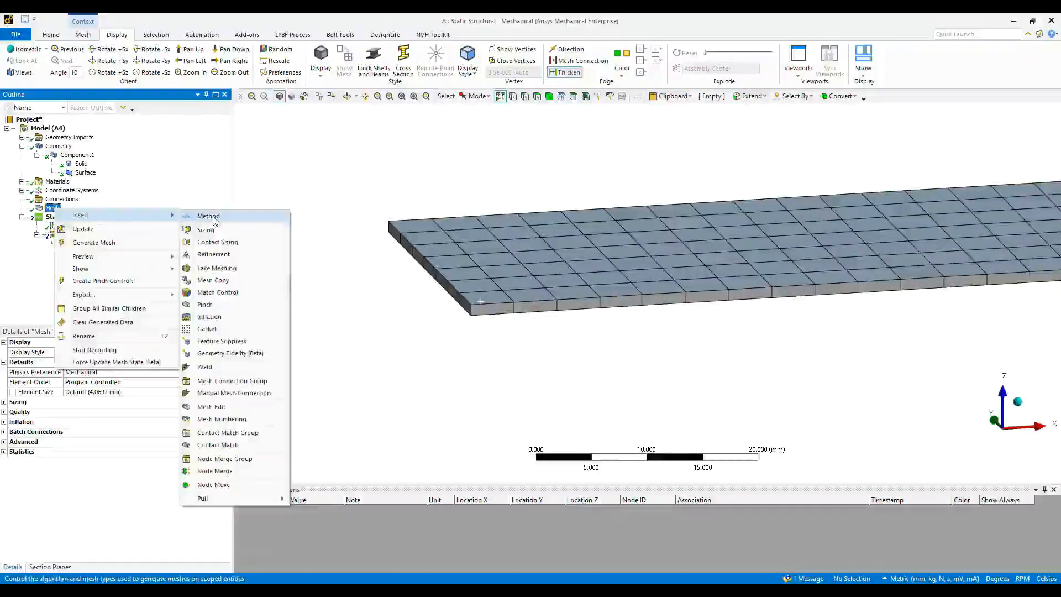
pyautogui.click(279, 216)
pyautogui.click(486, 312)
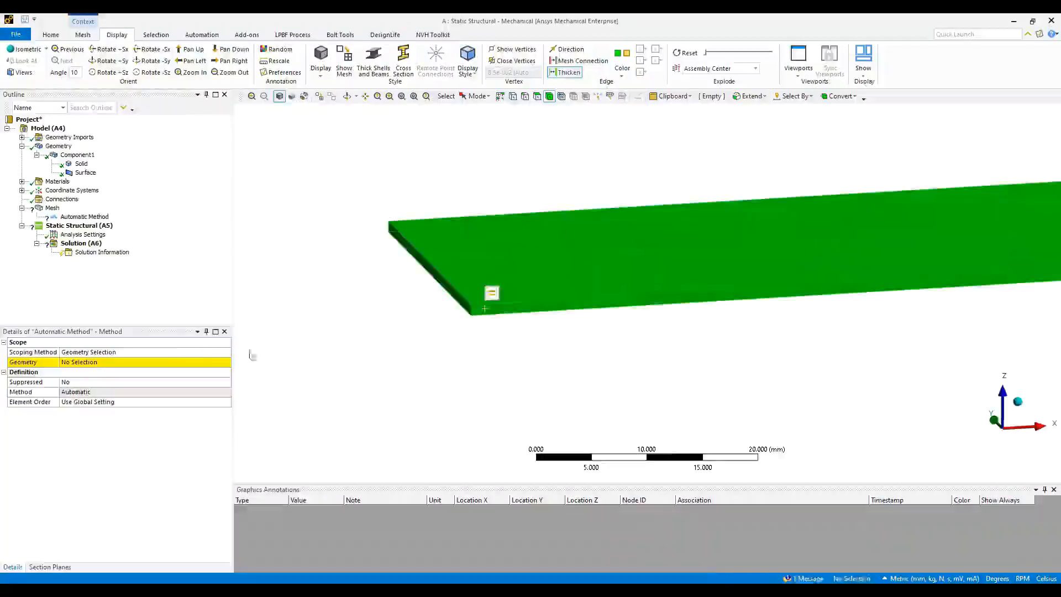
pyautogui.click(89, 362)
pyautogui.click(97, 362)
pyautogui.doubleClick(91, 392)
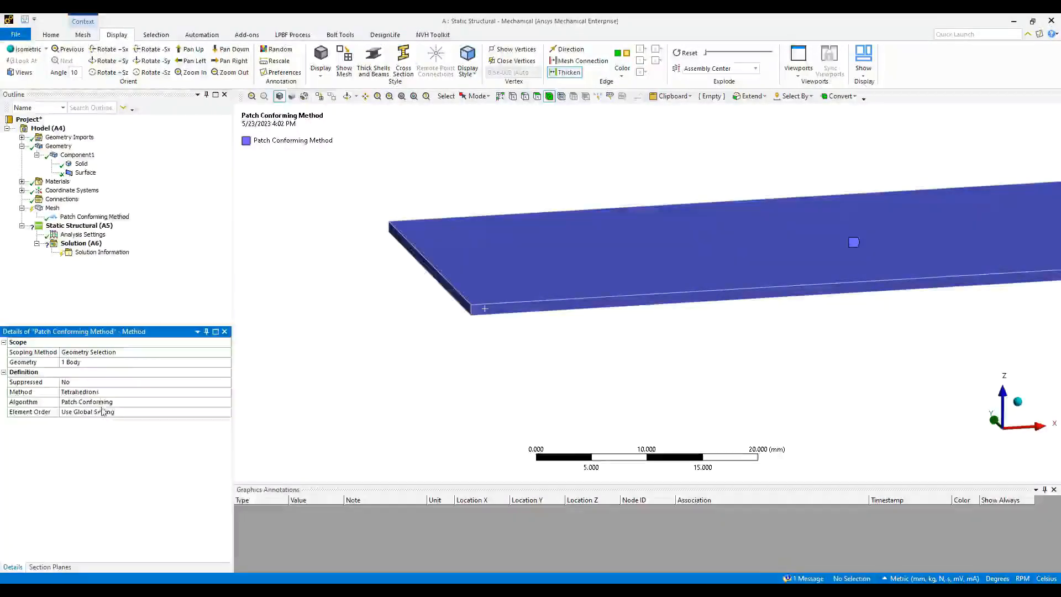
pyautogui.doubleClick(100, 393)
pyautogui.doubleClick(100, 392)
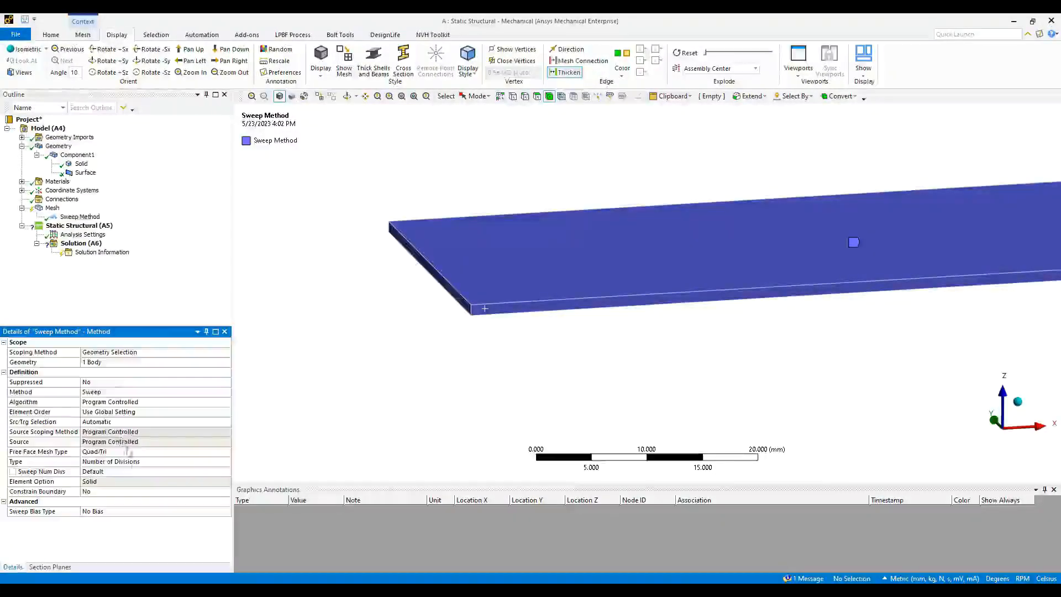
# - Set Sweep Num Divs to 3 and regenerate the mesh
pyautogui.click(111, 471)
pyautogui.write('3')
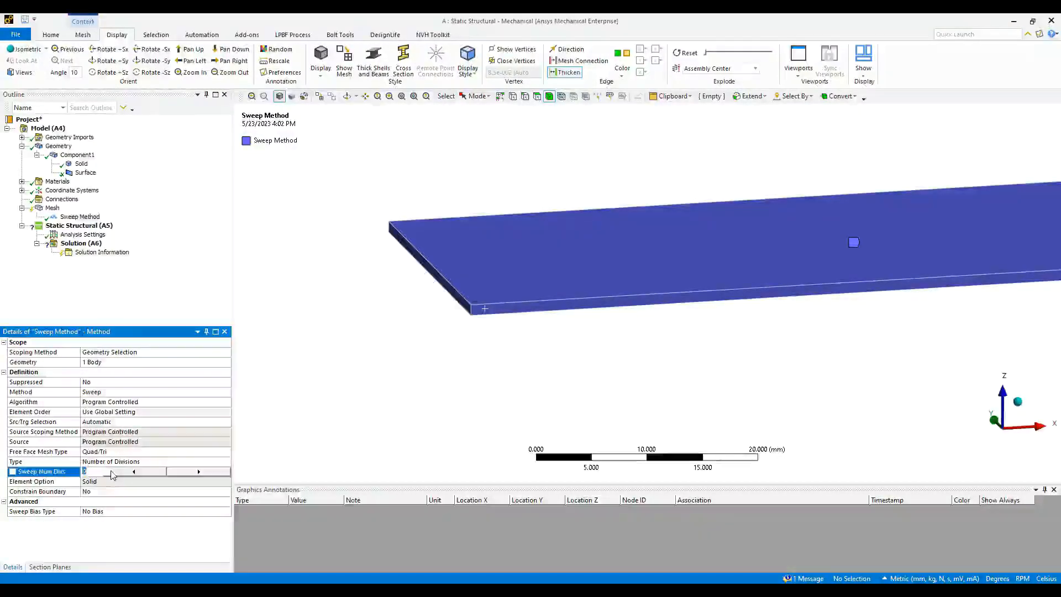
pyautogui.press('Return')
pyautogui.rightClick(50, 209)
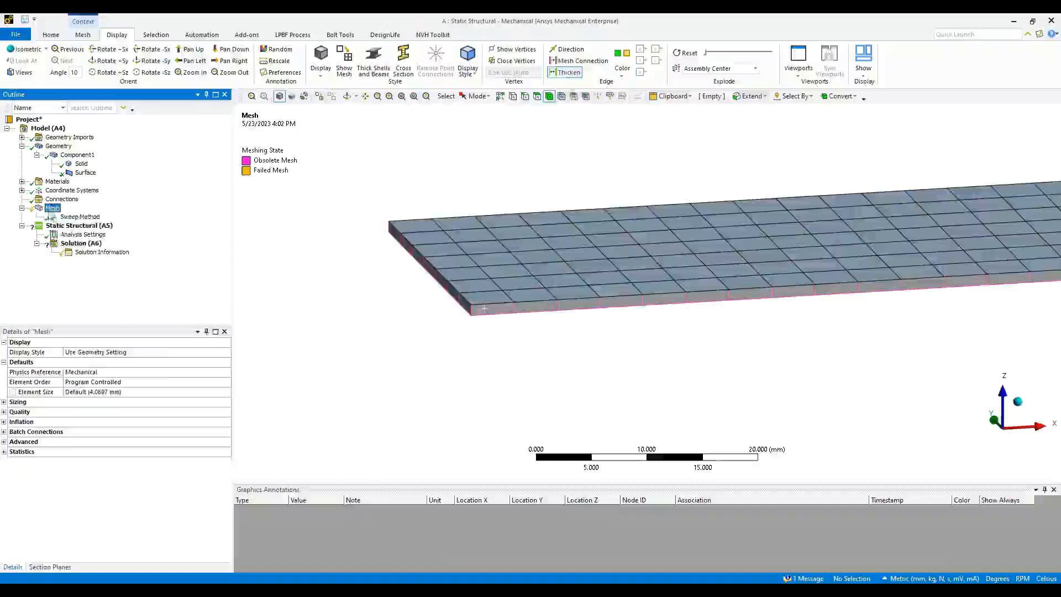
pyautogui.click(89, 250)
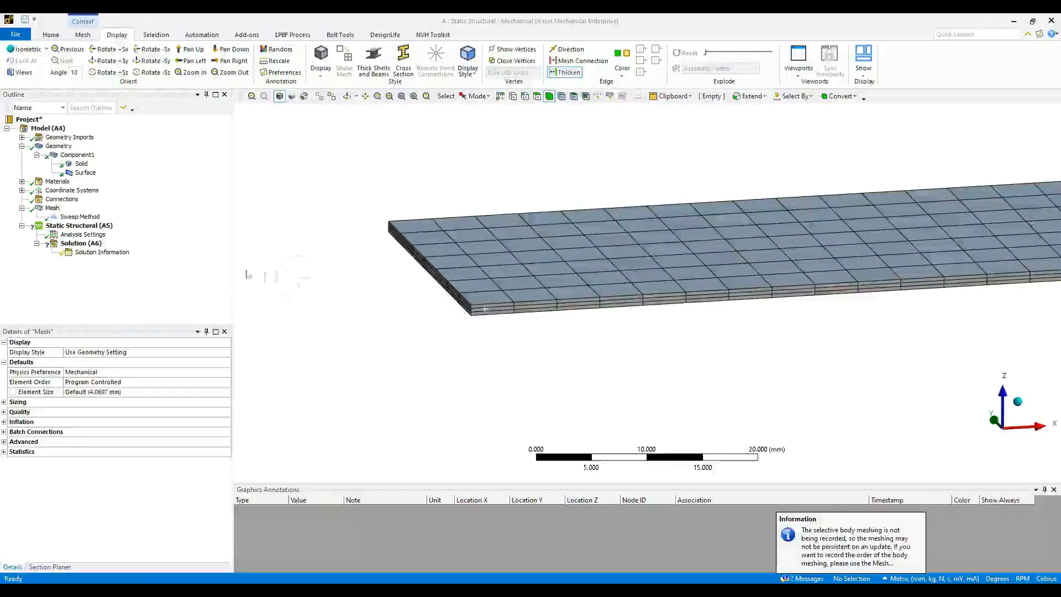
# - Switch Weak Springs from Off to On in the Static Structural Analysis Settings
pyautogui.click(79, 226)
pyautogui.keyDown('ctrl'); pyautogui.moveTo(249, 236); pyautogui.dragTo(163, 218, button='middle'); pyautogui.keyUp('ctrl')
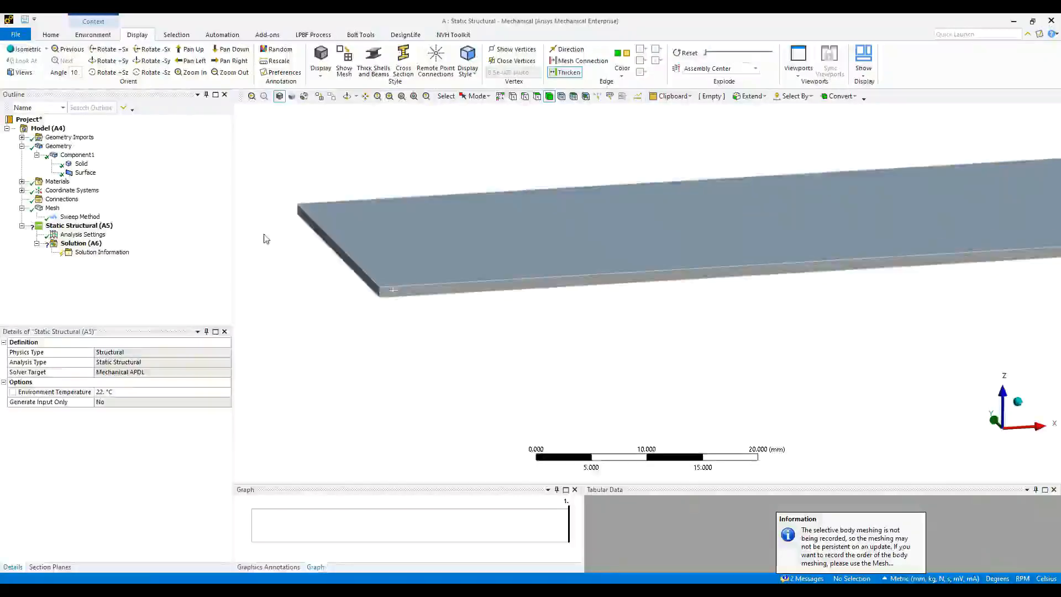
pyautogui.scroll(-3, 267, 238)
pyautogui.middleClick(493, 296)
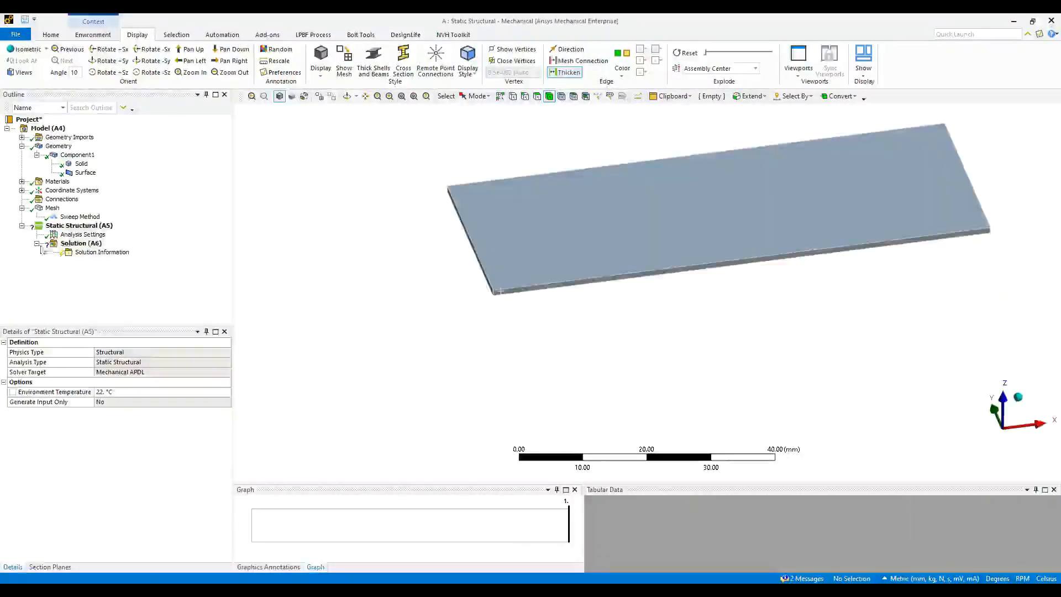
pyautogui.click(83, 234)
pyautogui.click(95, 411)
pyautogui.doubleClick(95, 412)
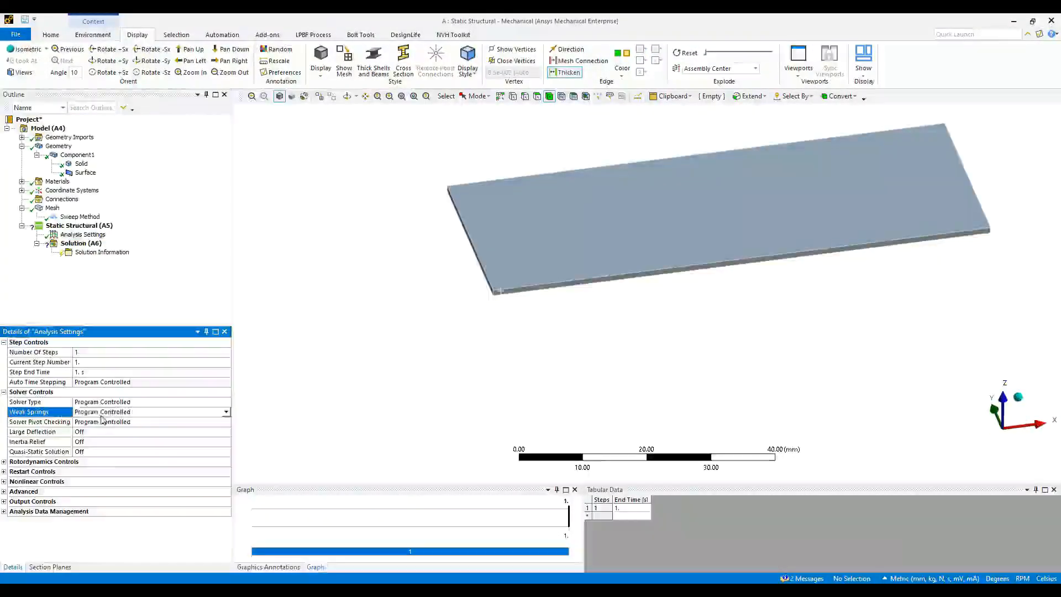
pyautogui.doubleClick(95, 412)
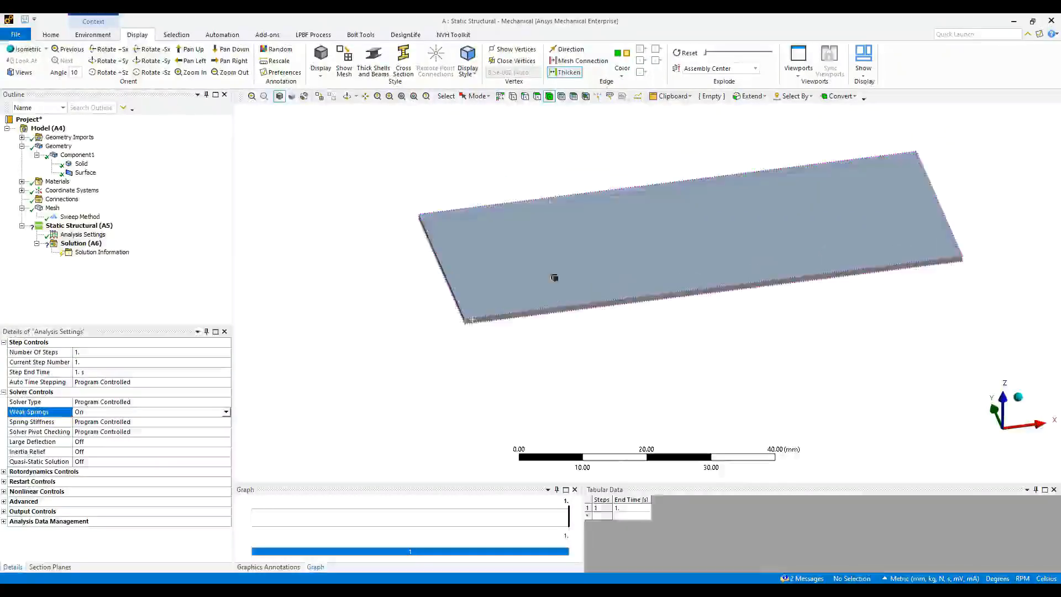
pyautogui.click(550, 226)
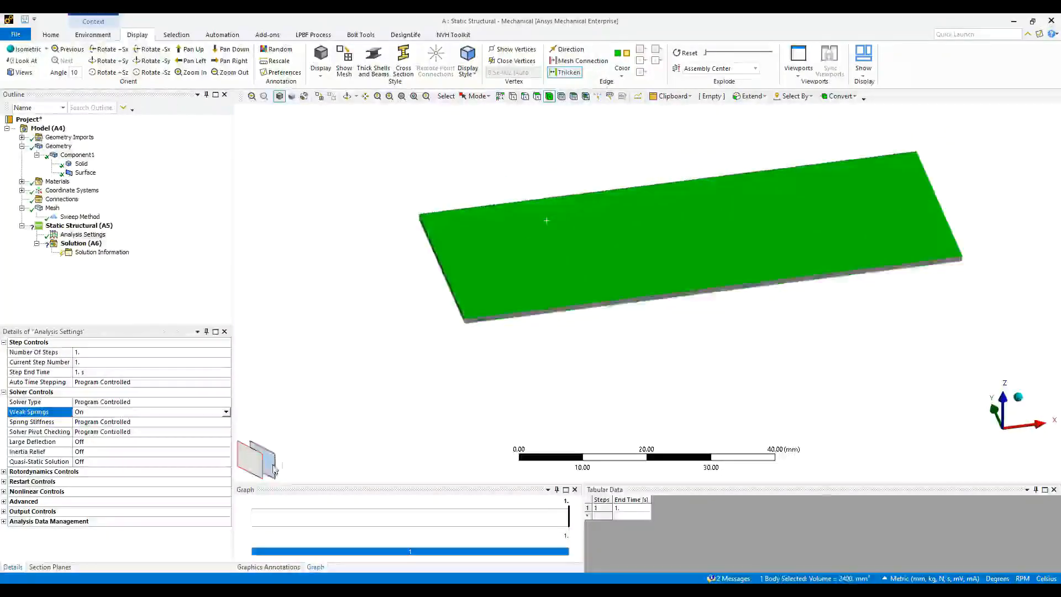
# - Insert a Thermal Condition on the plate body with a magnitude of -100 °C
pyautogui.moveTo(379, 339); pyautogui.dragTo(371, 301, button='middle')
pyautogui.rightClick(380, 312)
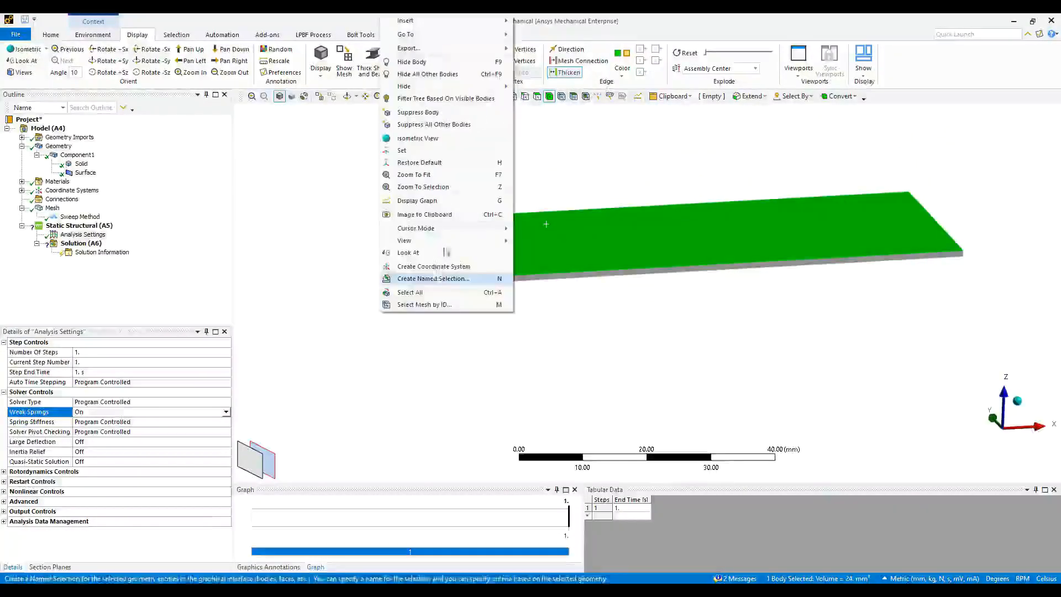
pyautogui.moveTo(420, 21)
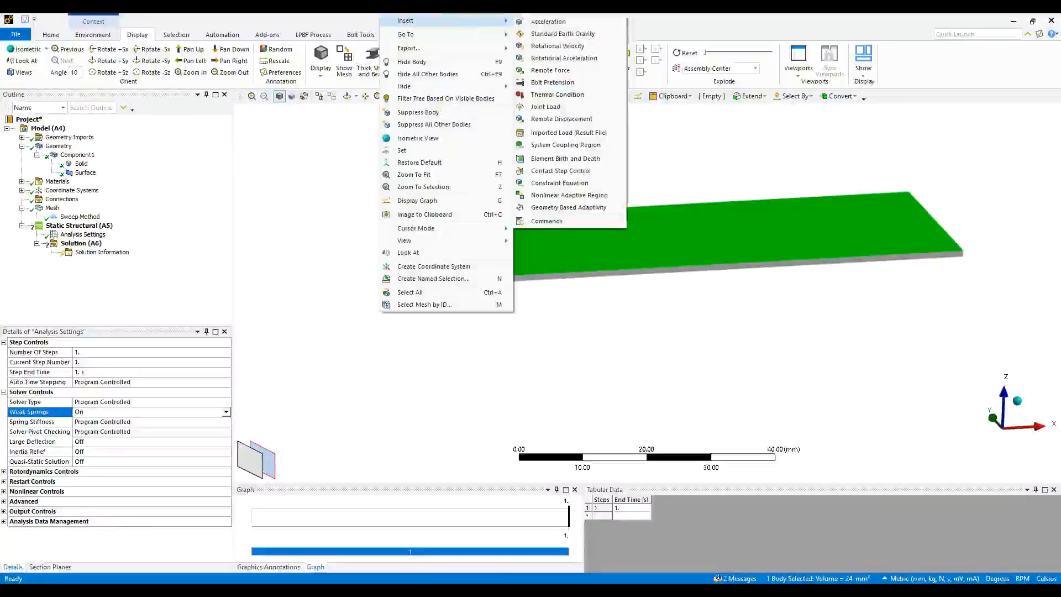
pyautogui.click(557, 95)
pyautogui.scroll(2, 530, 308)
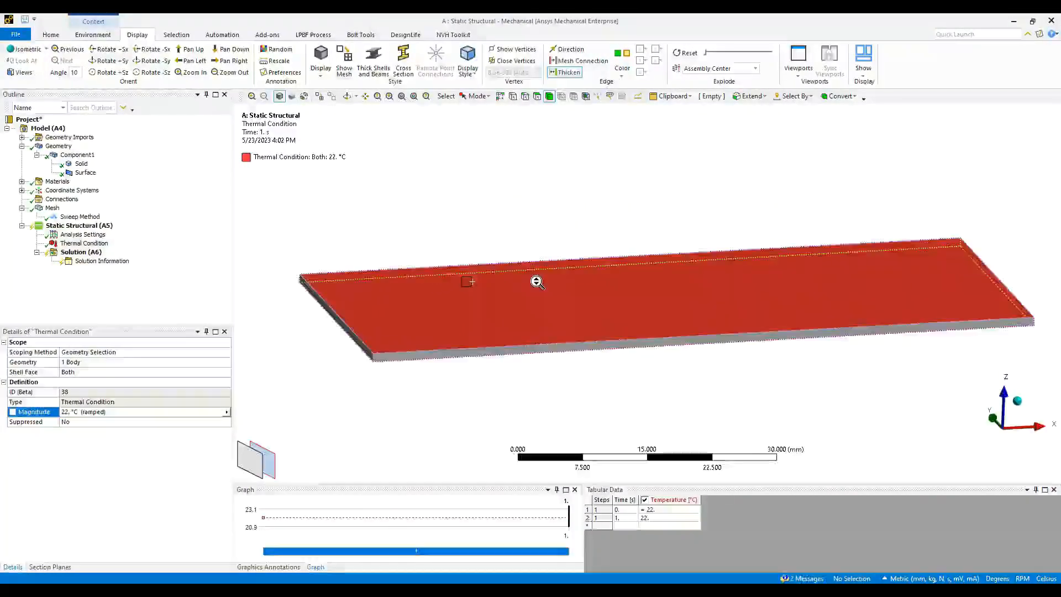
pyautogui.moveTo(437, 354); pyautogui.dragTo(443, 362, button='middle')
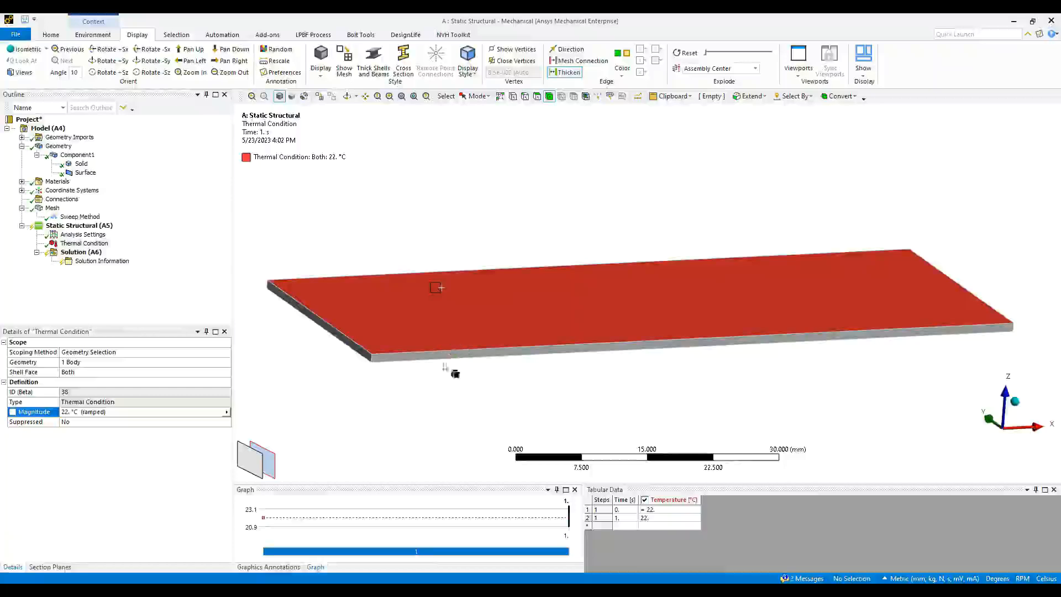
pyautogui.click(121, 413)
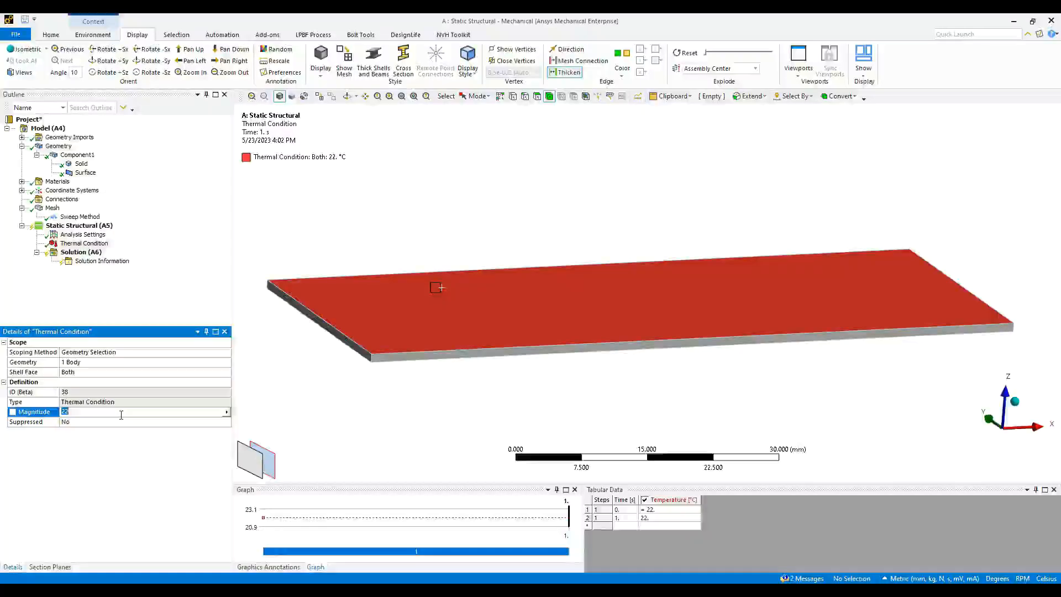
pyautogui.write('-100')
pyautogui.press('Return')
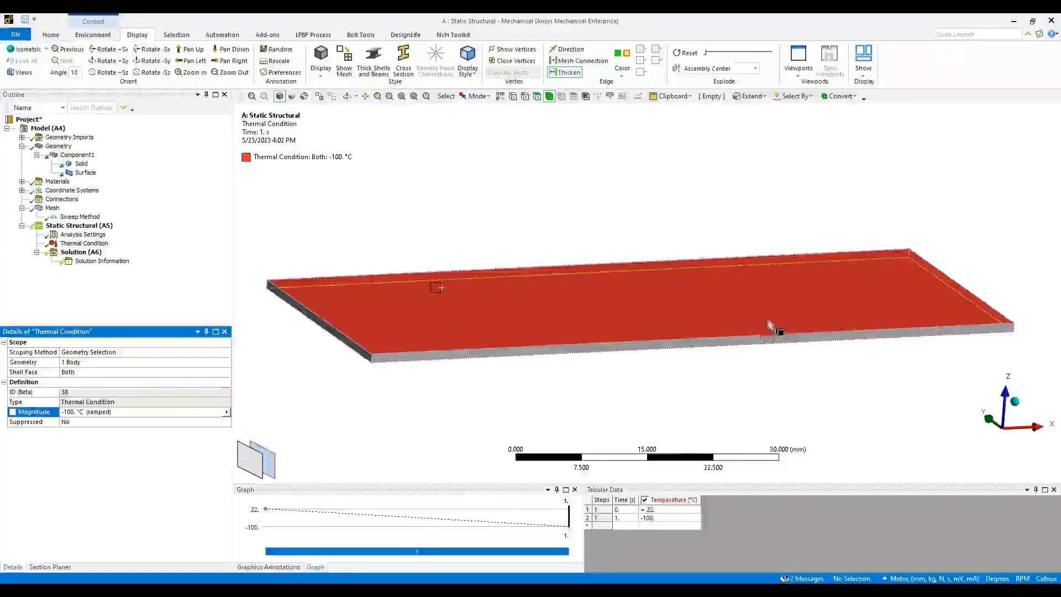
pyautogui.click(83, 252)
# - Solve the static structural analysis (done in 13 s) and check the Surface body's shell properties
pyautogui.rightClick(87, 253)
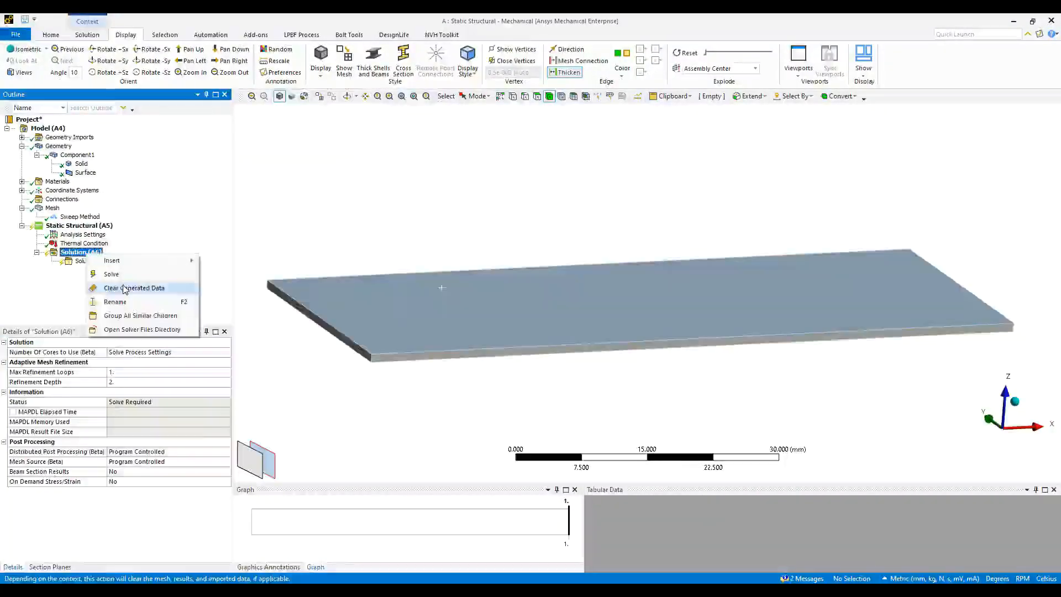
pyautogui.click(124, 274)
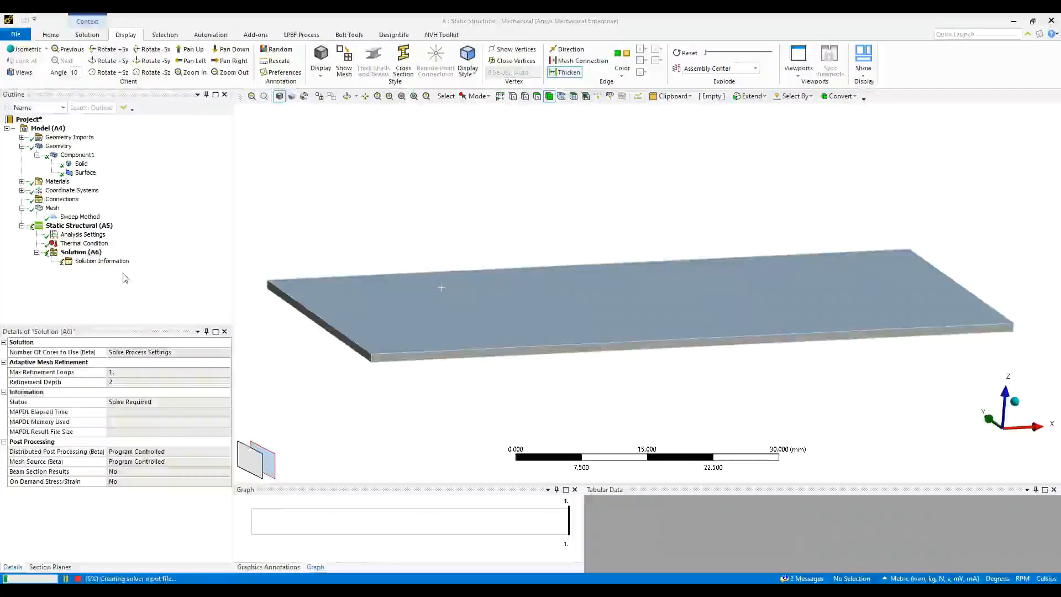
pyautogui.moveTo(485, 315); pyautogui.dragTo(447, 290, button='middle')
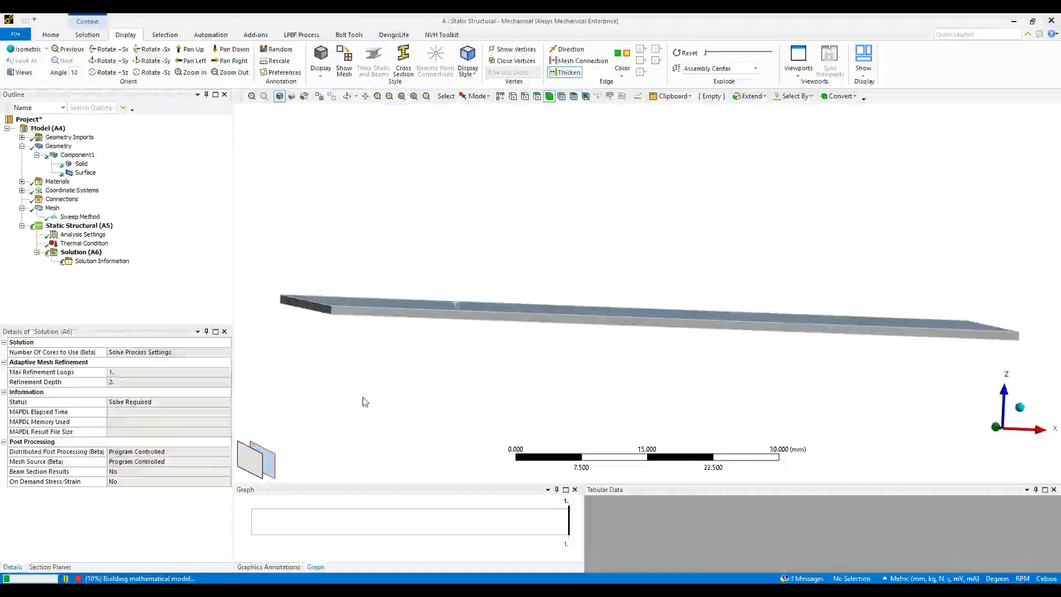
pyautogui.click(85, 173)
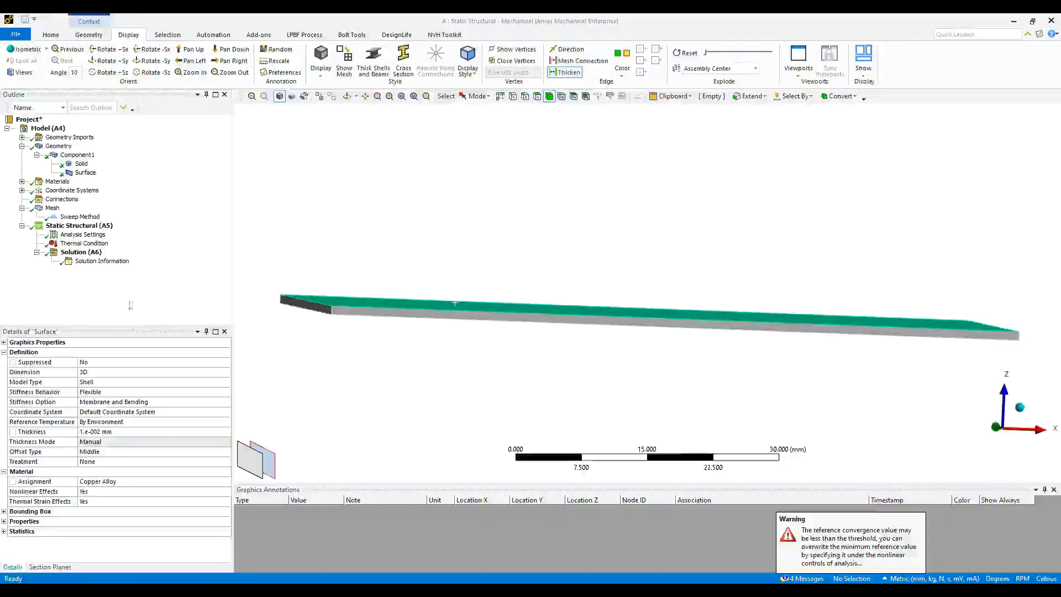
pyautogui.moveTo(426, 281); pyautogui.dragTo(424, 292, button='middle')
# - Insert a Total Deformation result under Solution and evaluate all results
pyautogui.rightClick(75, 252)
pyautogui.moveTo(221, 254)
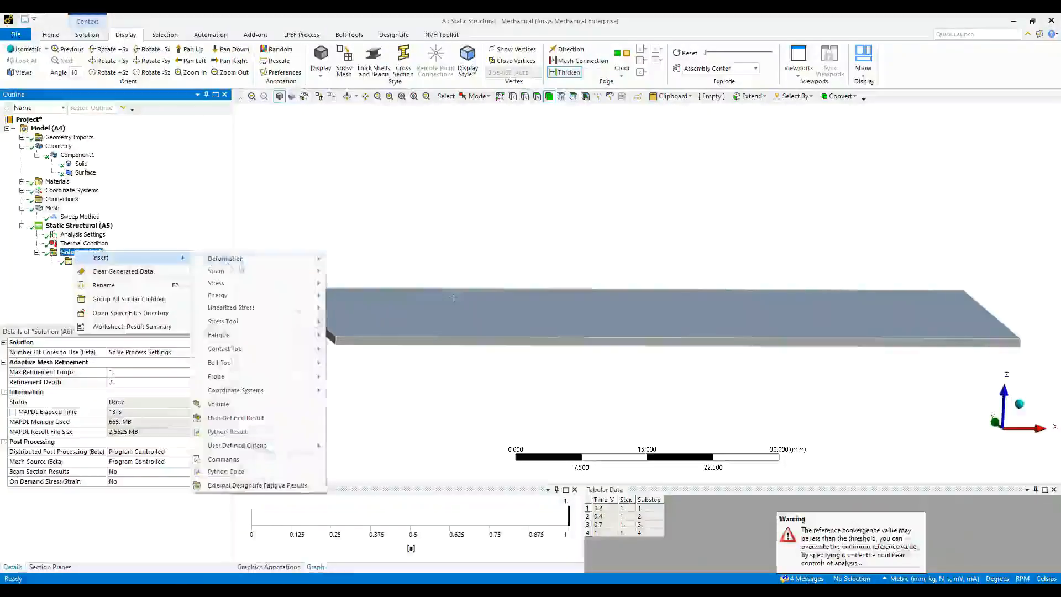
pyautogui.moveTo(345, 256)
pyautogui.click(410, 260)
pyautogui.rightClick(97, 254)
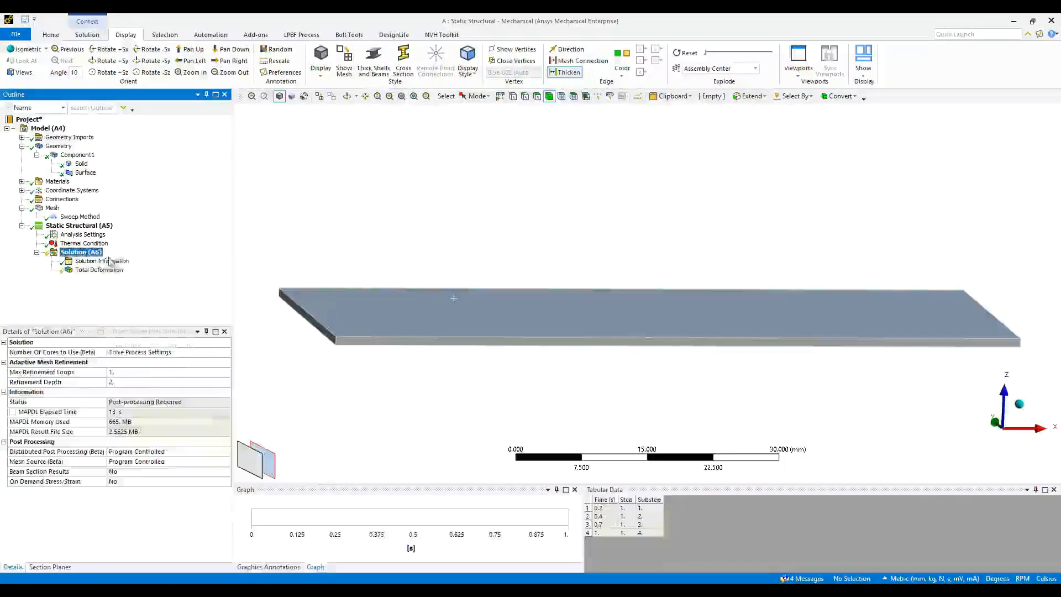
pyautogui.click(127, 277)
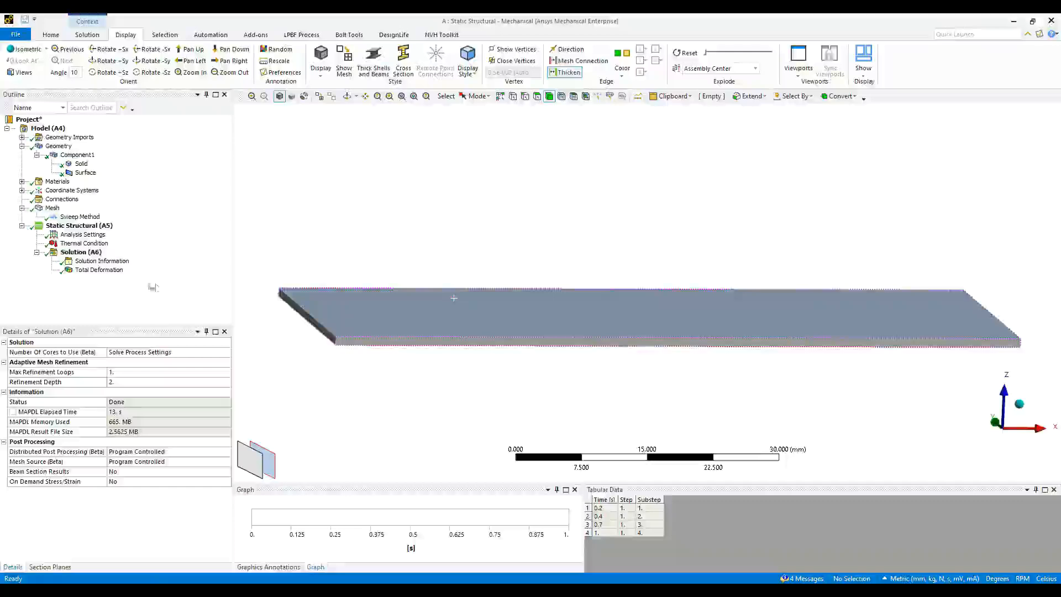
# - View the Total Deformation contour (max 6.0437 mm) and play its animation
pyautogui.click(102, 270)
pyautogui.moveTo(632, 338)
pyautogui.mouseDown(button='middle')
pyautogui.moveTo(619, 333)
pyautogui.moveTo(639, 346)
pyautogui.moveTo(545, 343)
pyautogui.moveTo(531, 354)
pyautogui.moveTo(536, 344)
pyautogui.mouseUp(button='middle')
pyautogui.scroll(-2, 636, 341)
pyautogui.click(300, 502)
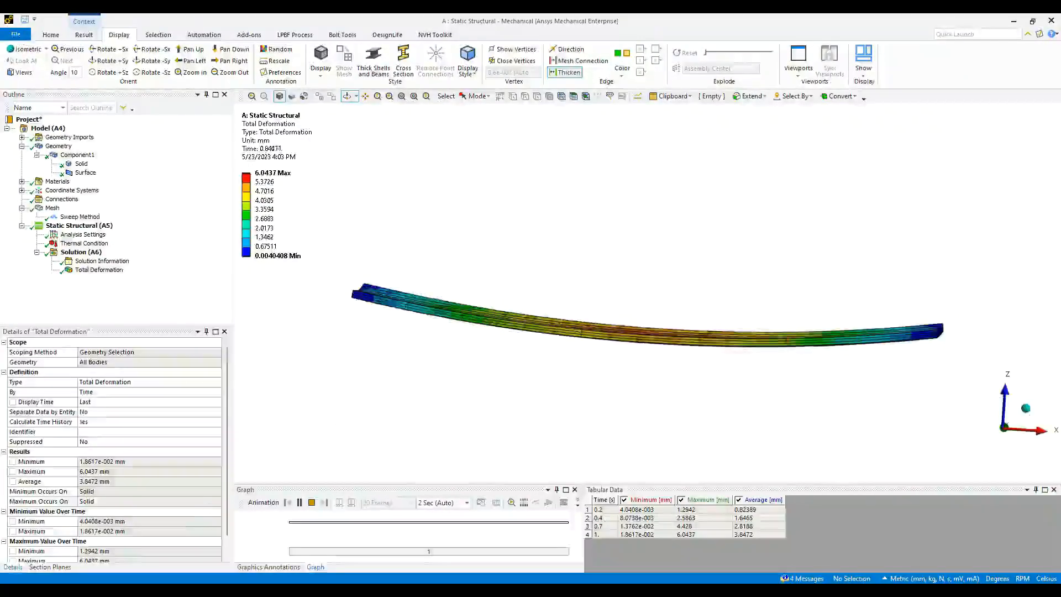
pyautogui.click(311, 502)
# - Show the solution details and reselect the plate body in the graphics view
pyautogui.click(82, 252)
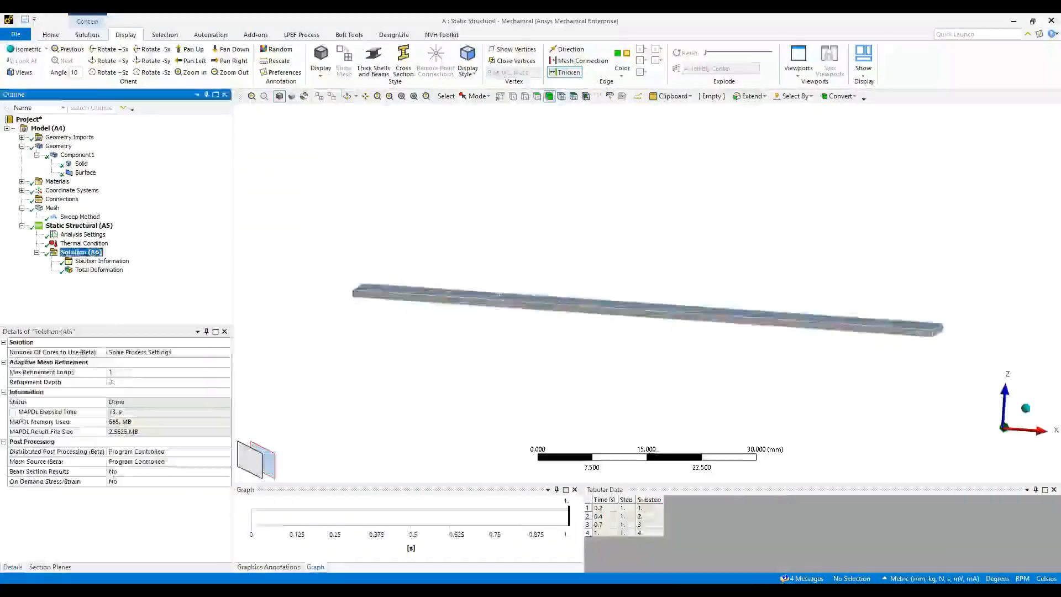
pyautogui.moveTo(487, 291); pyautogui.dragTo(500, 308, button='middle')
pyautogui.click(473, 311)
pyautogui.rightClick(467, 306)
pyautogui.click(362, 221)
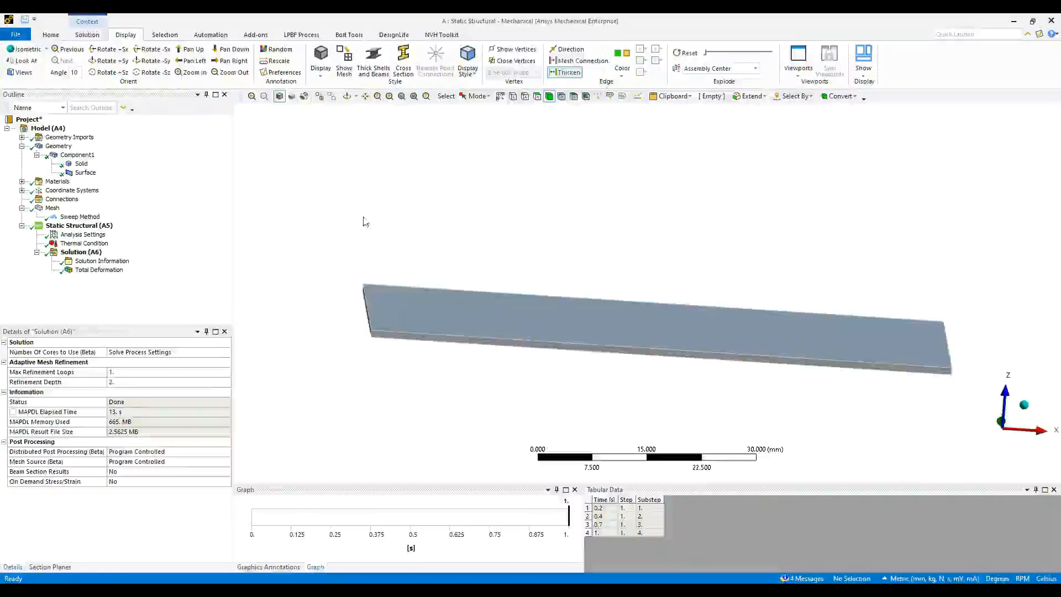
pyautogui.click(474, 304)
# - Add Equivalent (von-Mises) Stress and Equivalent Elastic Strain results on the plate body
pyautogui.rightClick(293, 376)
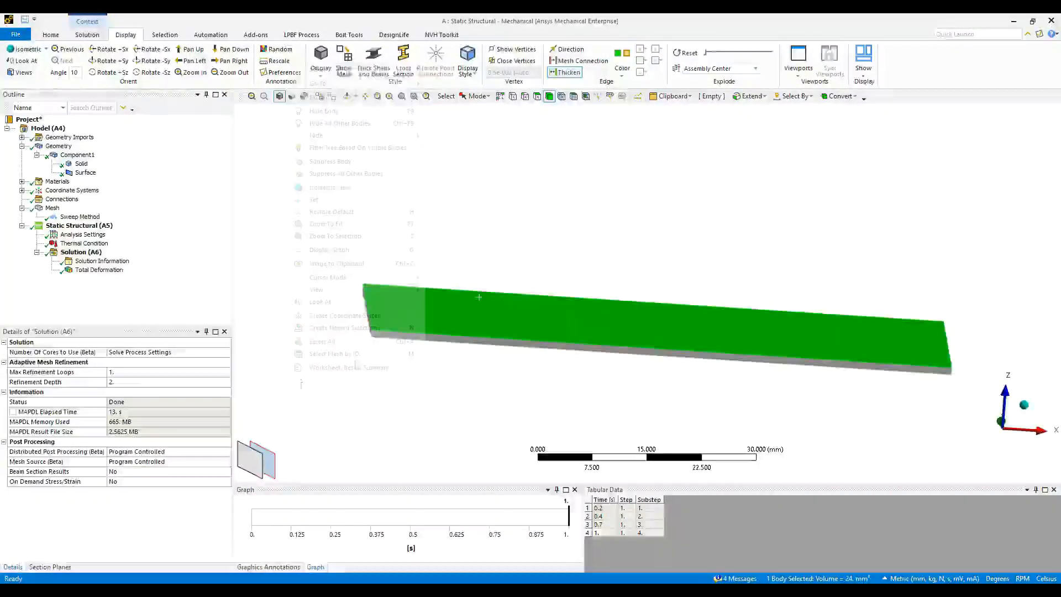
pyautogui.moveTo(398, 69)
pyautogui.moveTo(459, 95)
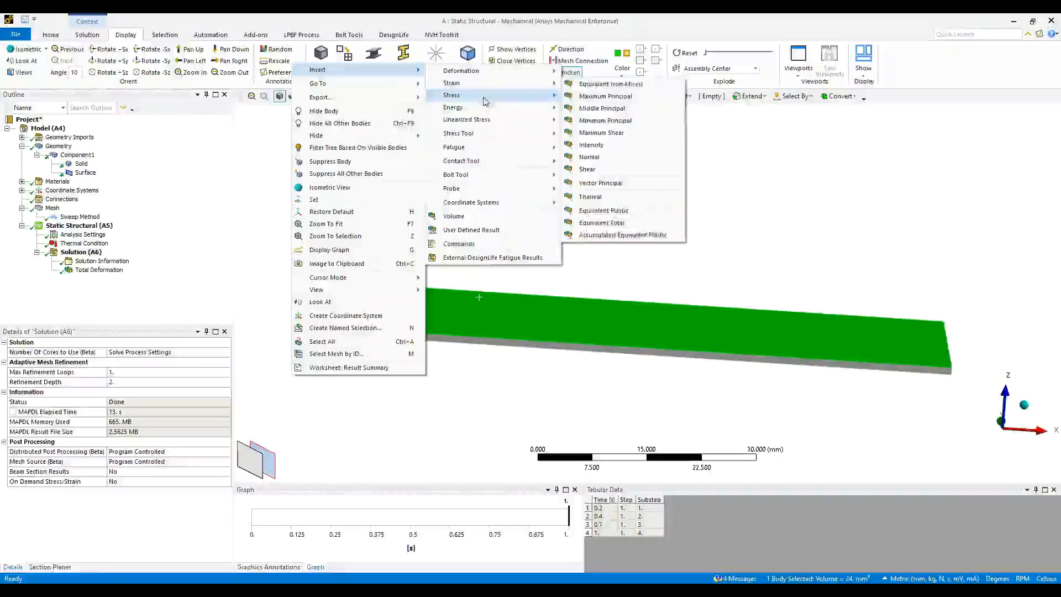
pyautogui.click(602, 98)
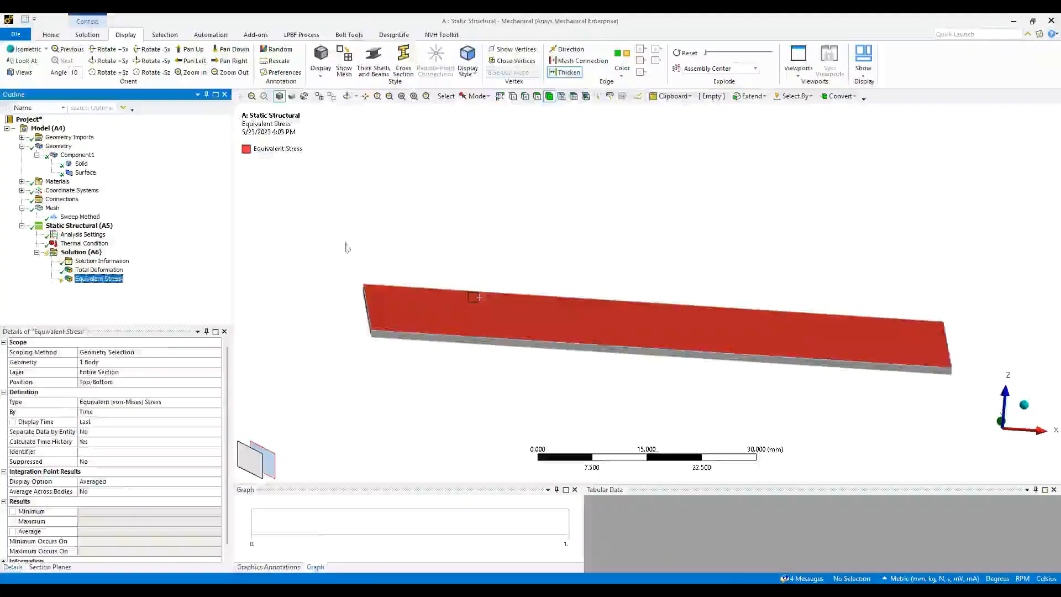
pyautogui.click(439, 304)
pyautogui.rightClick(324, 381)
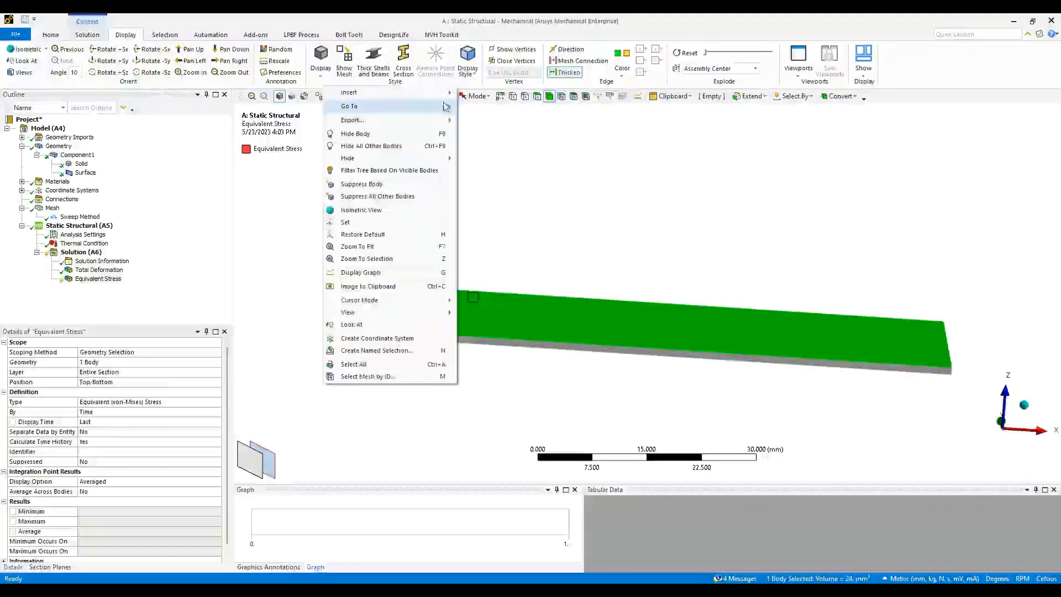
pyautogui.moveTo(387, 92)
pyautogui.moveTo(506, 113)
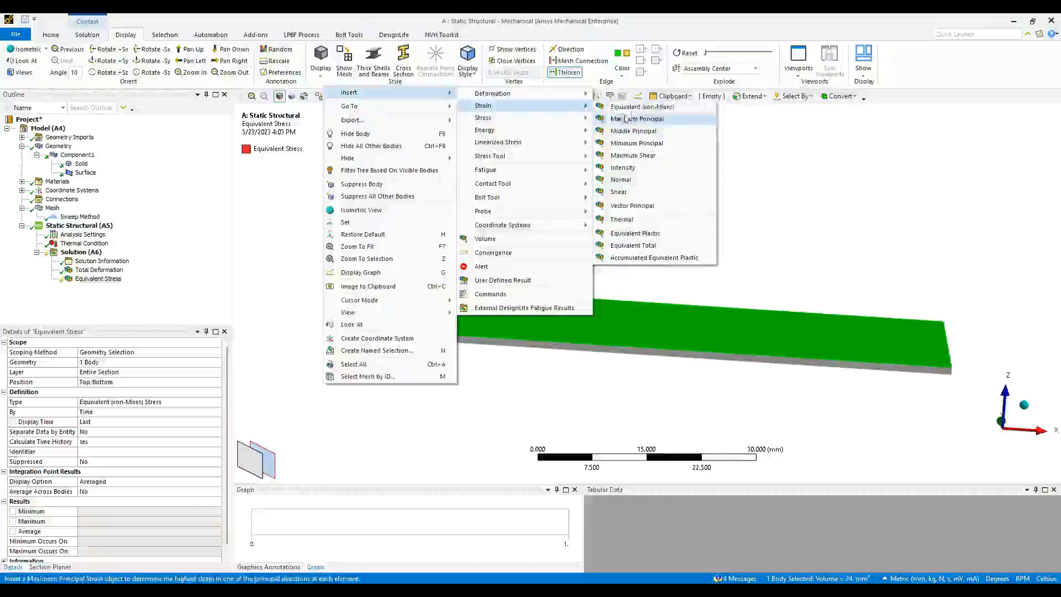
pyautogui.click(641, 119)
# - Evaluate all results under Solution
pyautogui.click(82, 252)
pyautogui.rightClick(100, 252)
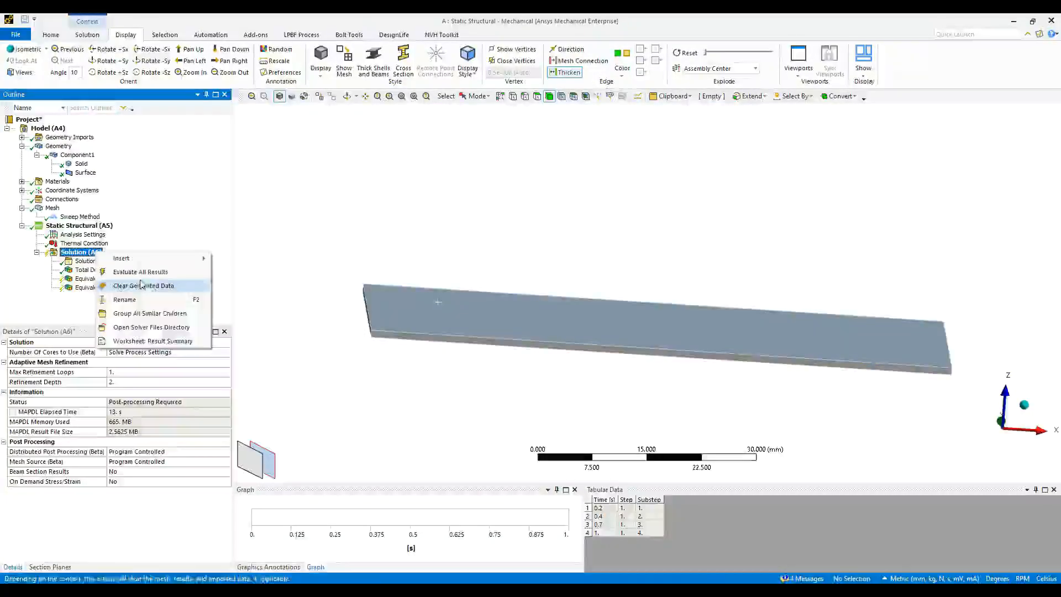
pyautogui.click(142, 273)
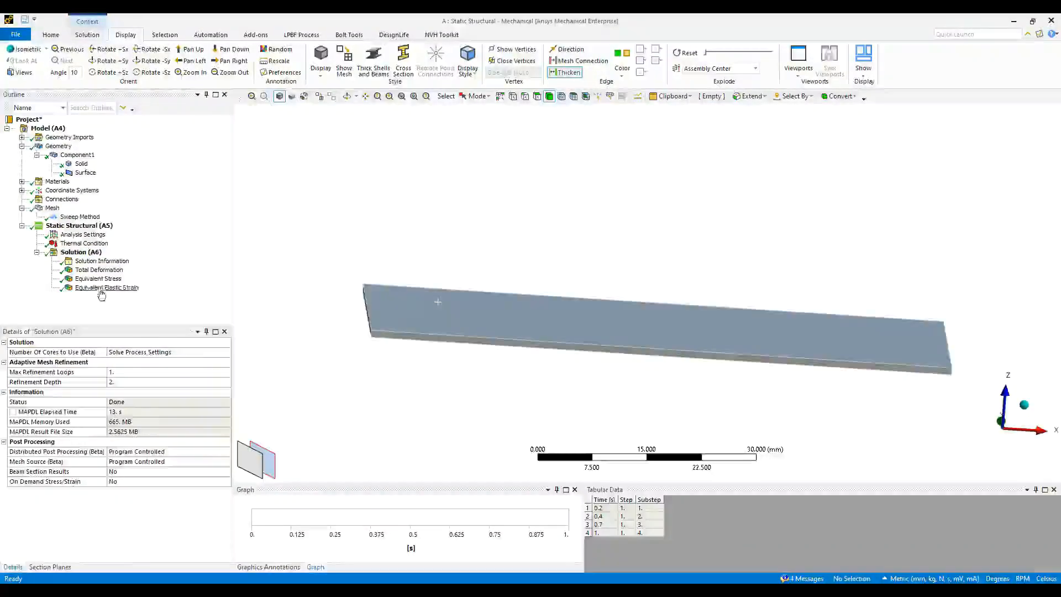
pyautogui.click(99, 270)
# - Review the Equivalent Stress (max 489.7 MPa) and Equivalent Elastic Strain plots from several angles
pyautogui.click(95, 279)
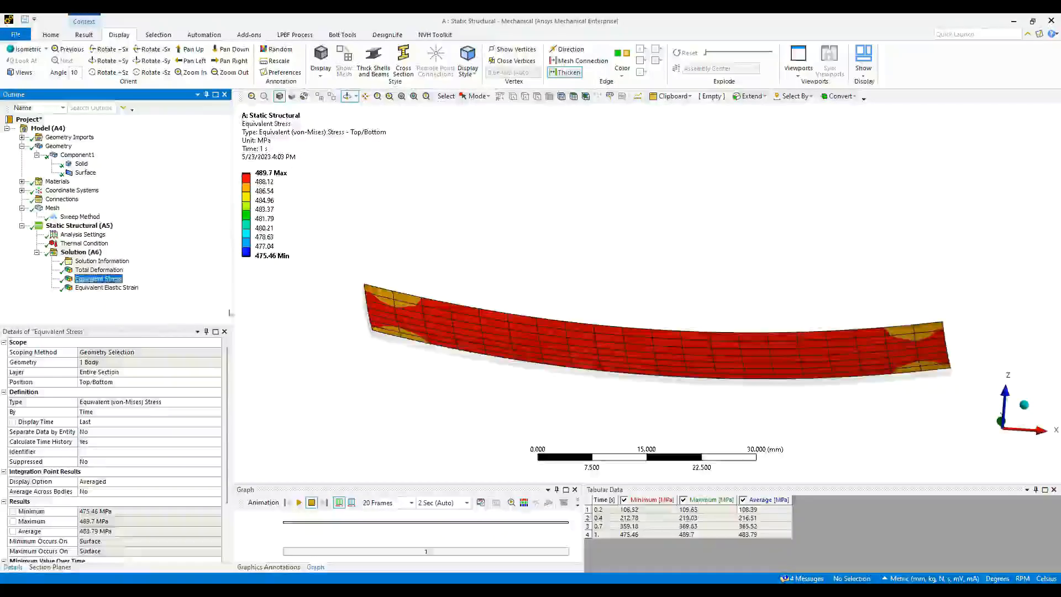
pyautogui.moveTo(473, 332)
pyautogui.mouseDown()
pyautogui.moveTo(447, 296)
pyautogui.moveTo(467, 346)
pyautogui.mouseUp()
pyautogui.moveTo(611, 344); pyautogui.dragTo(630, 368)
pyautogui.click(110, 289)
pyautogui.moveTo(559, 343); pyautogui.dragTo(680, 326)
# - Check the Surface body's shell details (Copper Alloy, 1.e-002 mm), keeping Membrane and Bending stiffness
pyautogui.click(86, 174)
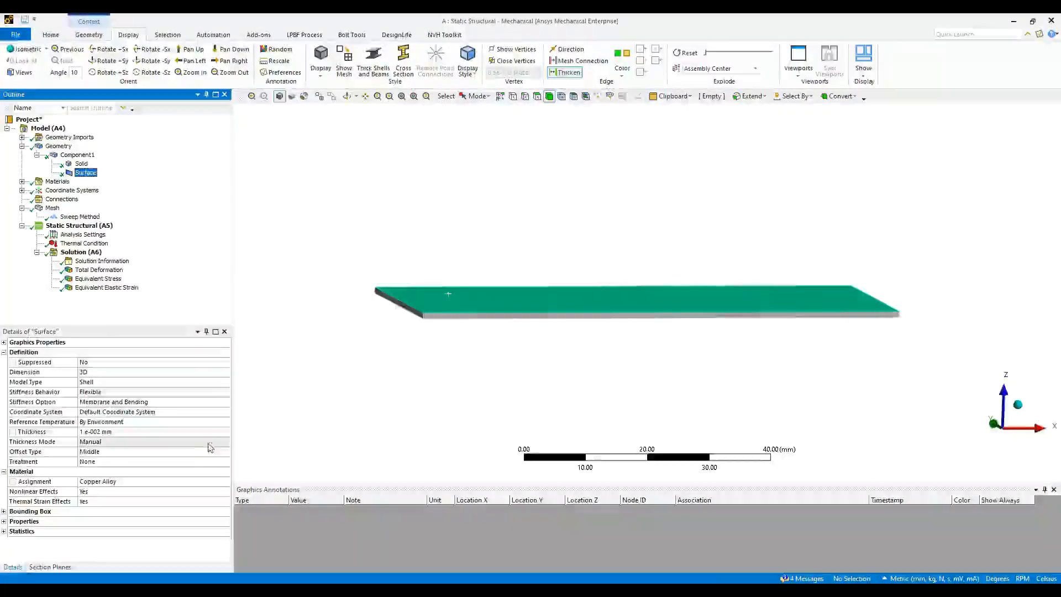
pyautogui.click(107, 402)
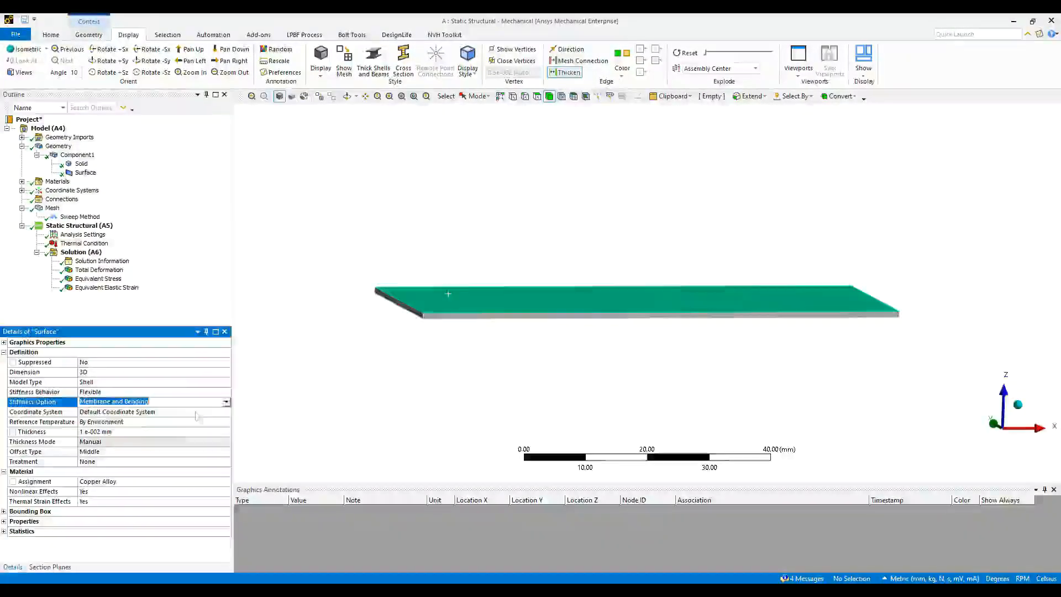
pyautogui.click(110, 401)
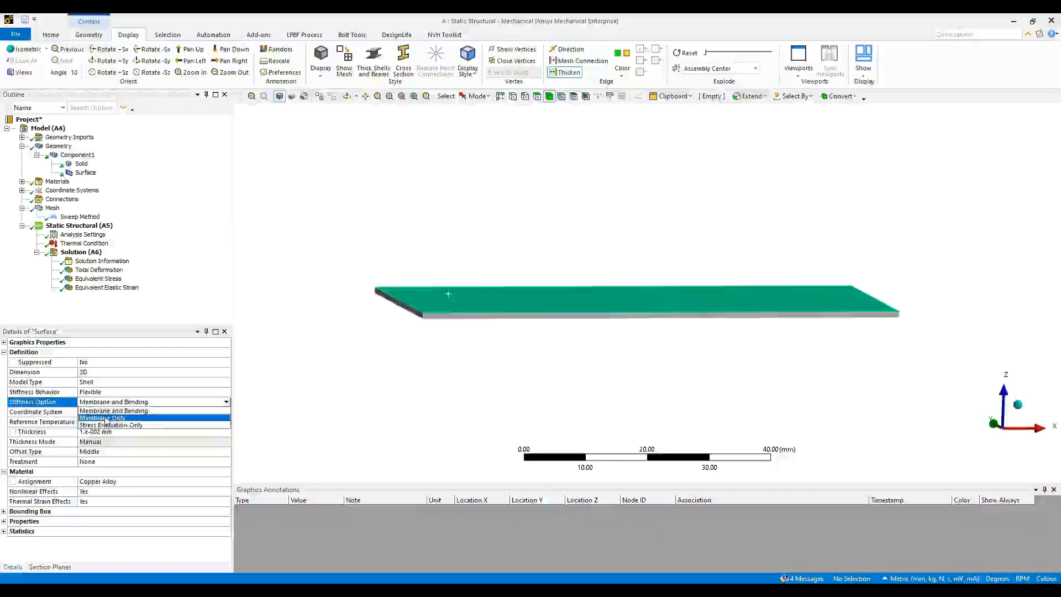
pyautogui.click(316, 338)
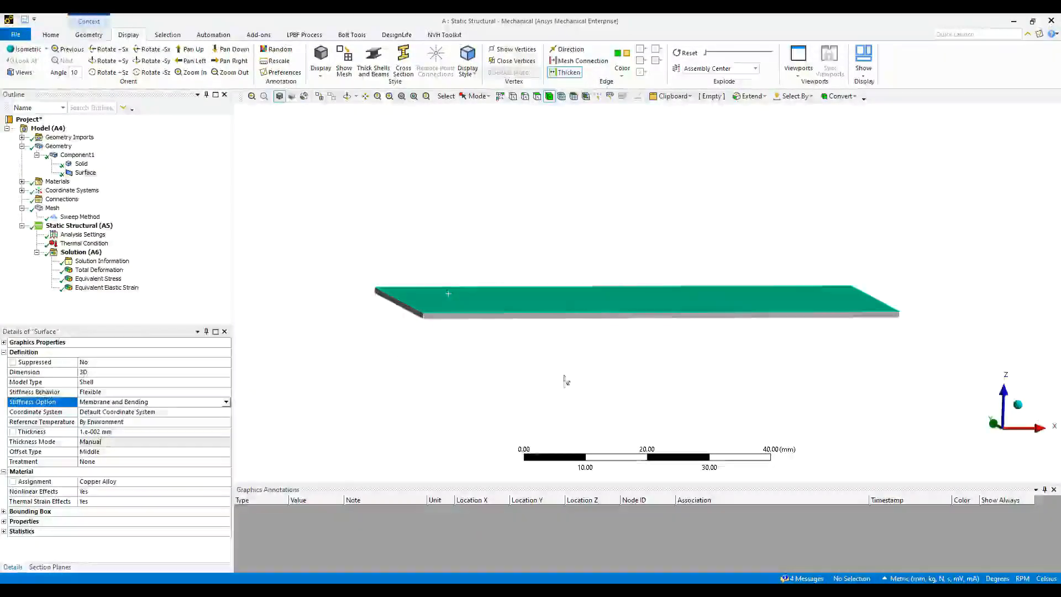
pyautogui.moveTo(563, 379); pyautogui.dragTo(558, 375, button='middle')
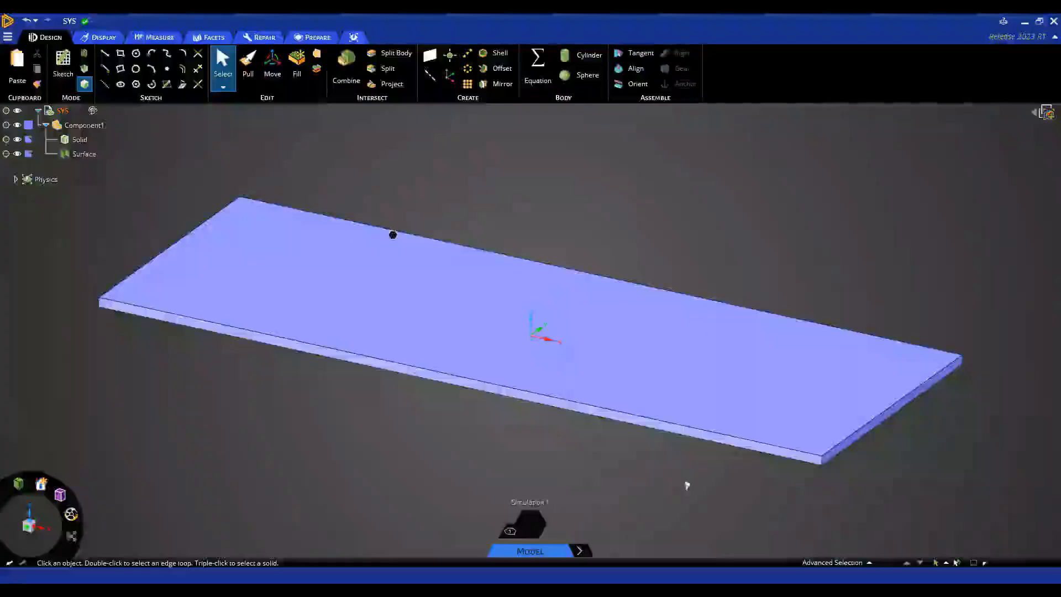
pyautogui.moveTo(687, 485); pyautogui.dragTo(628, 434, button='middle')
# - Delete Component1 with its Solid and Surface bodies from the Structure tree
pyautogui.scroll(-3, 629, 434)
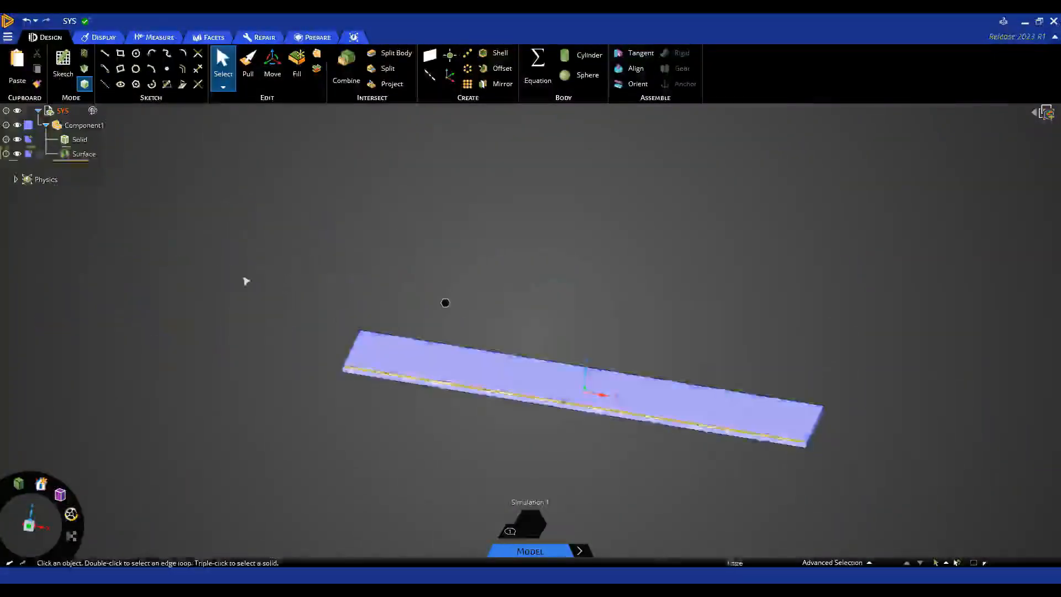
pyautogui.click(86, 127)
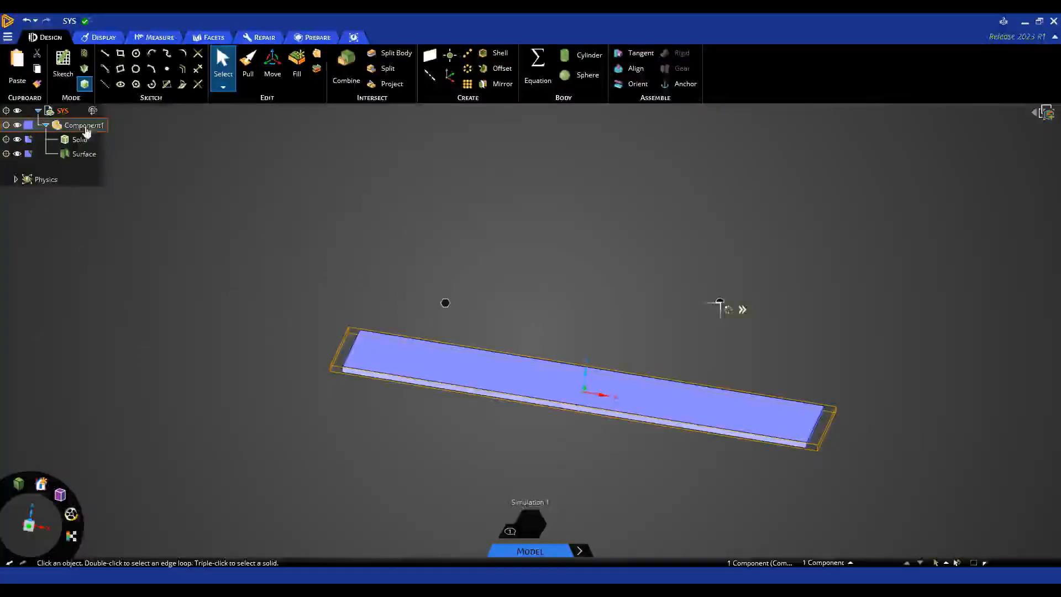
pyautogui.press('Delete')
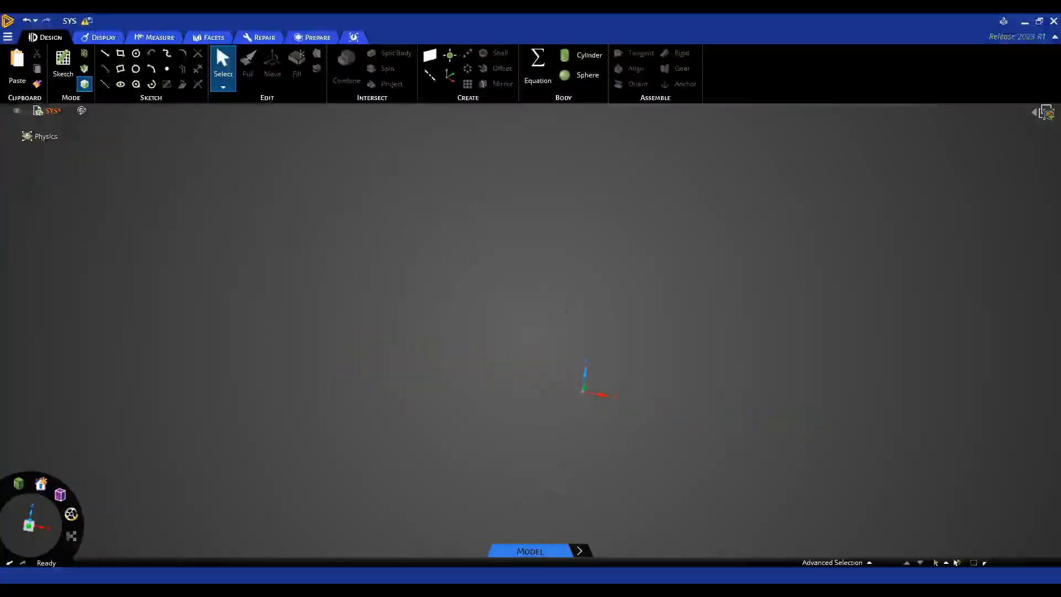
pyautogui.moveTo(562, 343); pyautogui.dragTo(597, 344, button='middle')
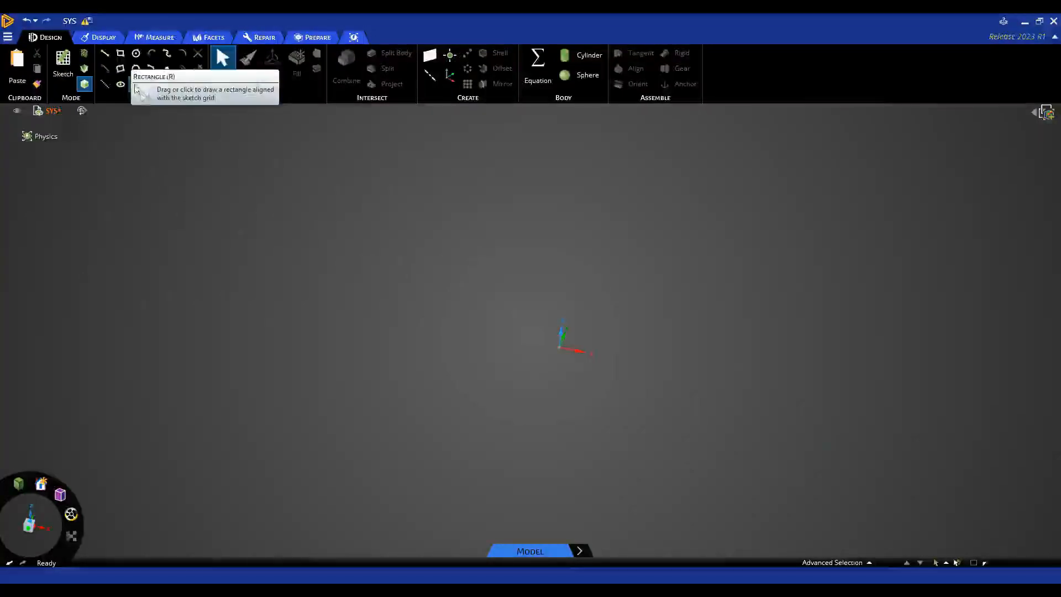
# - Sketch an ellipse centred on the origin by picking its two axis lengths
pyautogui.click(121, 86)
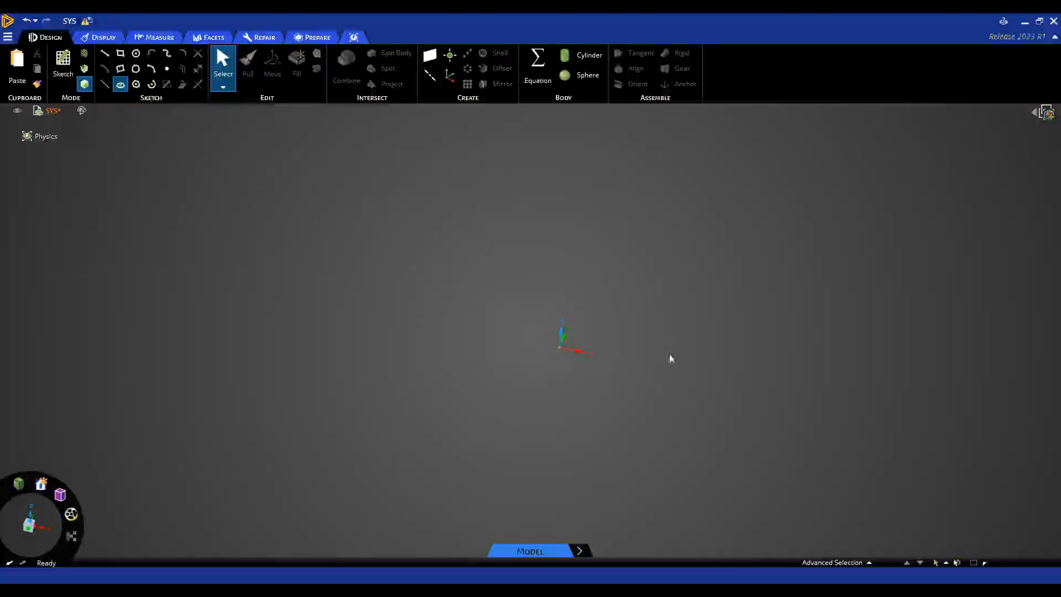
pyautogui.click(561, 350)
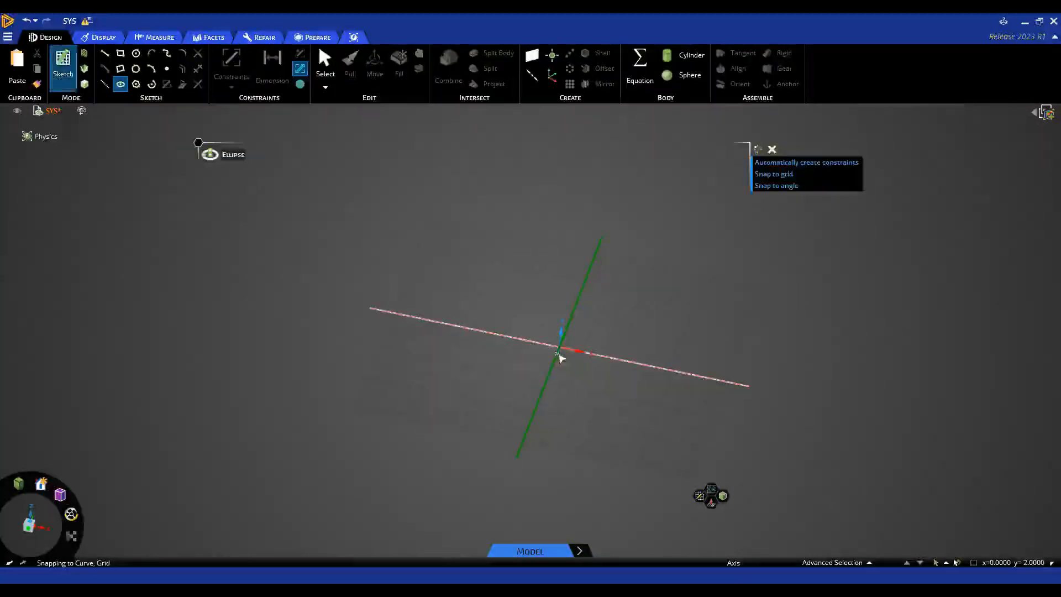
pyautogui.moveTo(567, 357)
pyautogui.mouseDown(button='middle')
pyautogui.moveTo(596, 416)
pyautogui.moveTo(595, 463)
pyautogui.mouseUp(button='middle')
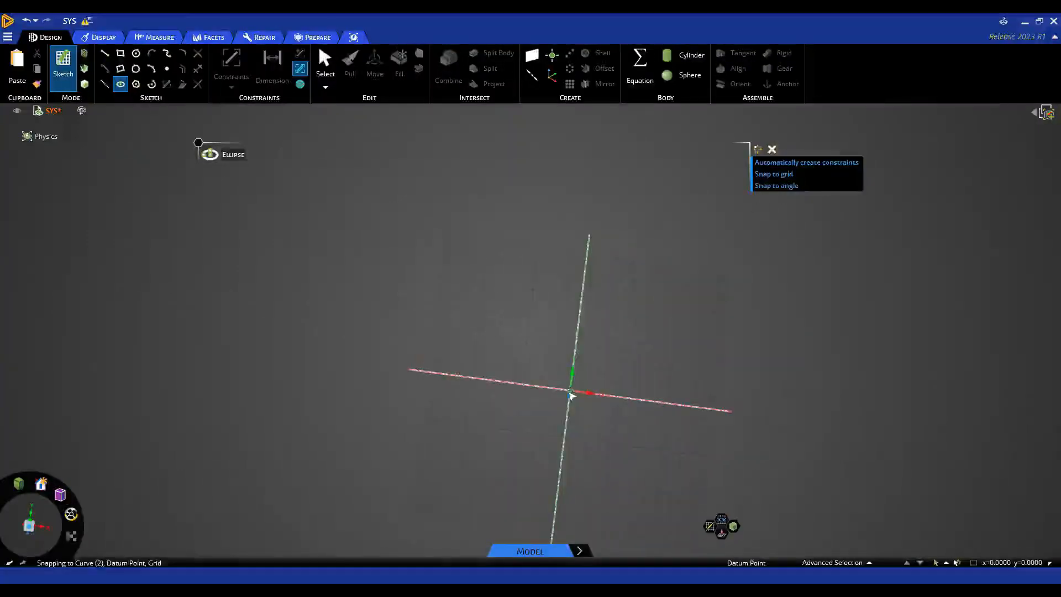
pyautogui.click(569, 390)
pyautogui.click(679, 410)
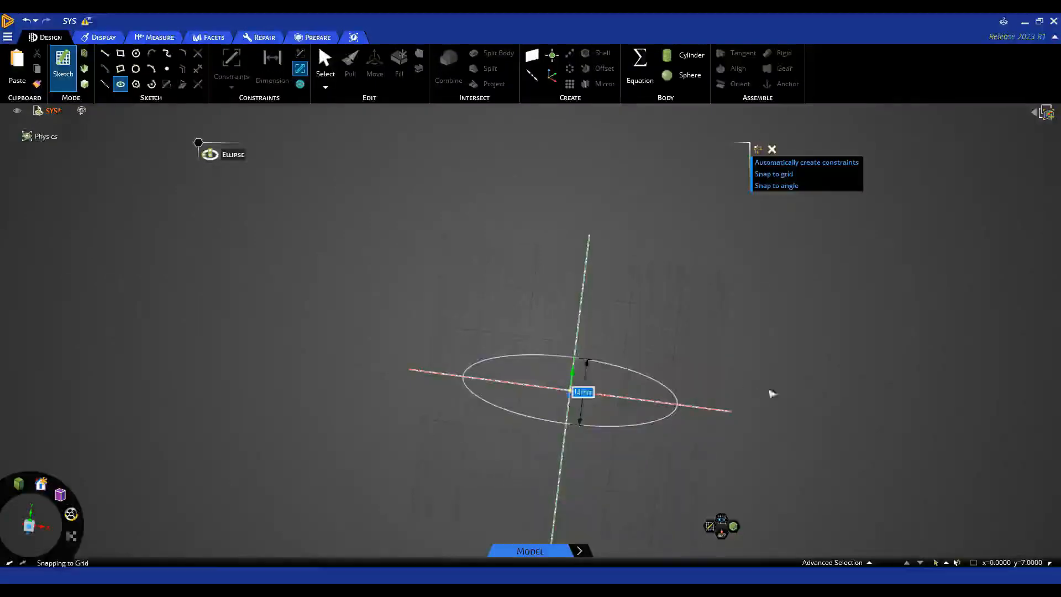
pyautogui.click(773, 394)
pyautogui.press('Escape')
pyautogui.scroll(4, 741, 434)
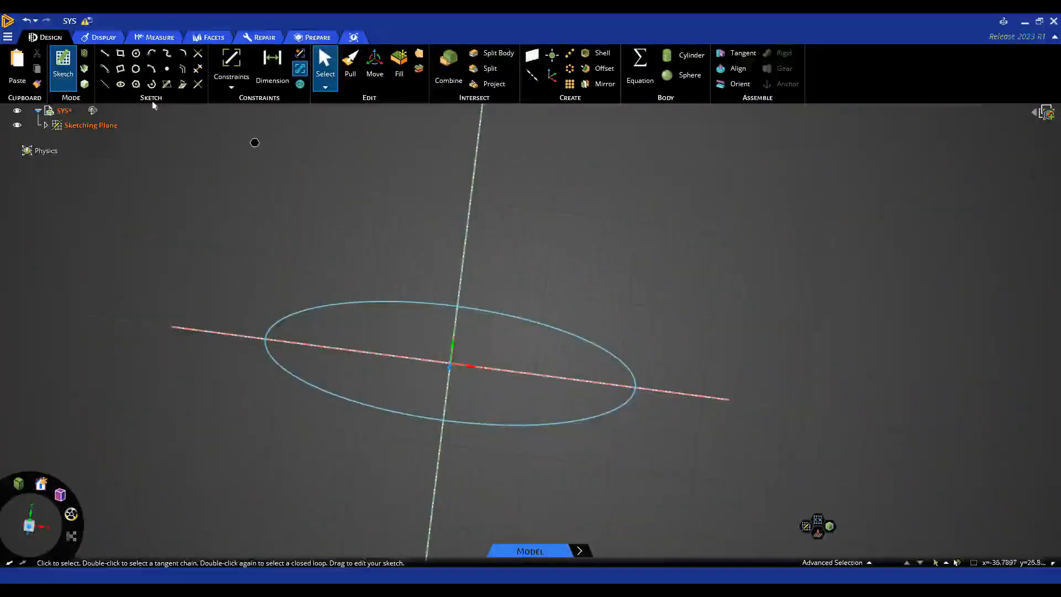
# - Draw vertical and horizontal construction lines along the sketch axes
pyautogui.click(103, 84)
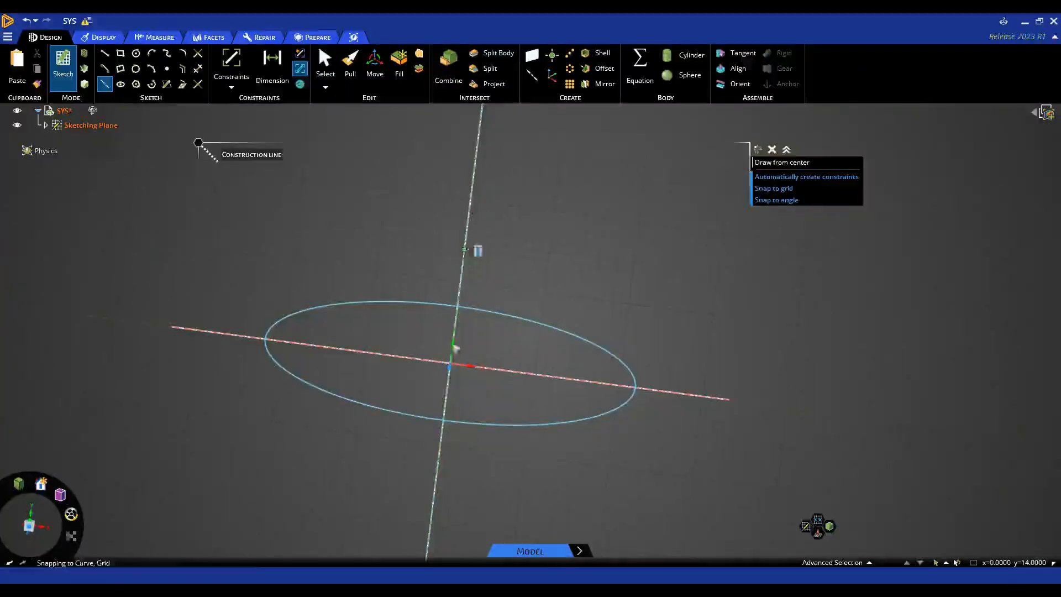
pyautogui.click(467, 259)
pyautogui.click(437, 478)
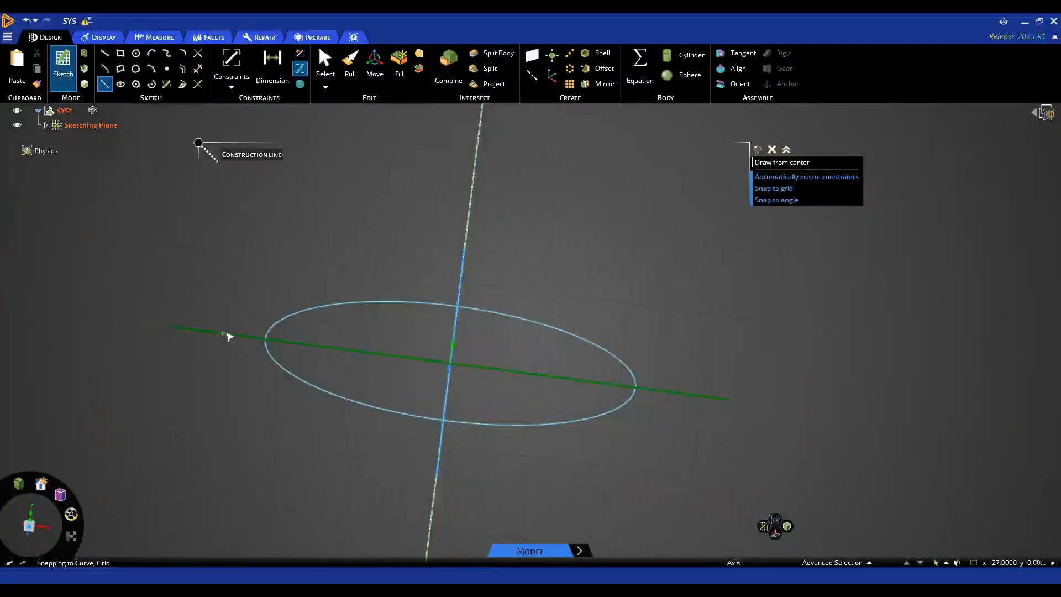
pyautogui.click(224, 334)
pyautogui.click(698, 403)
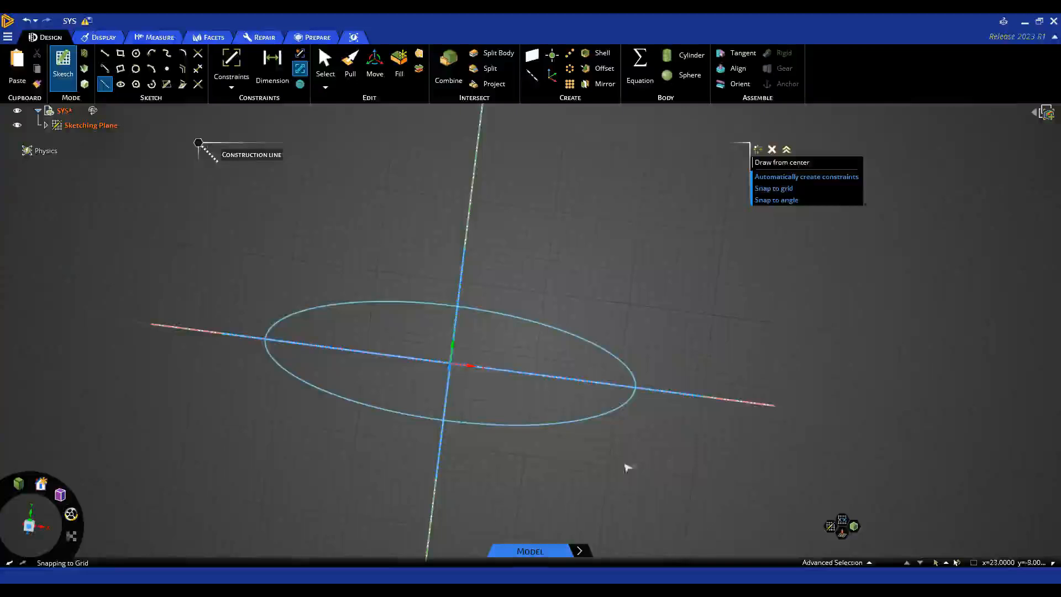
pyautogui.press('Escape')
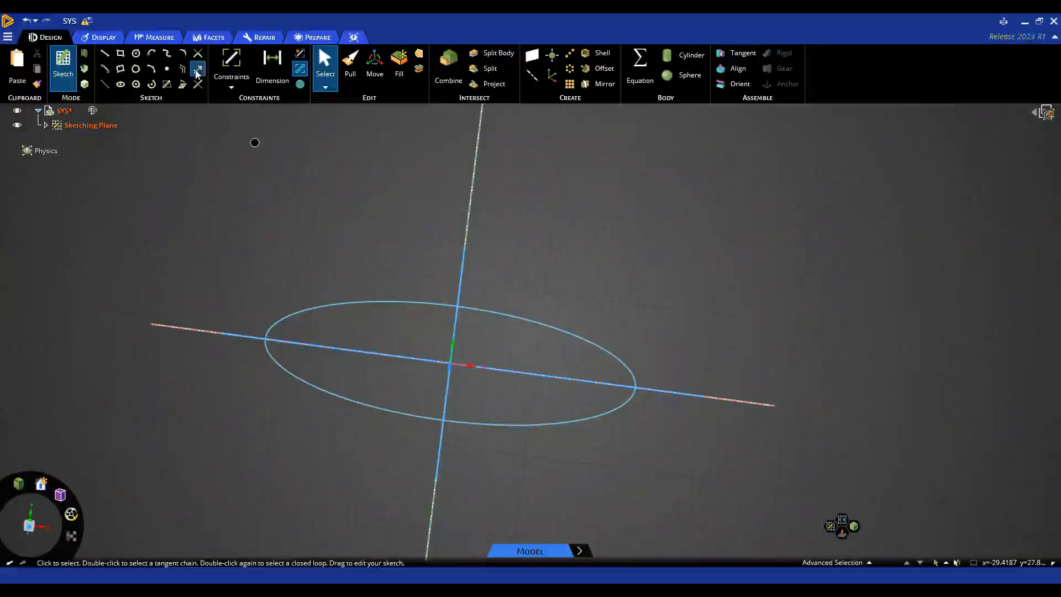
# - Trim away three ellipse arcs, undoing one wrong trim, leaving a single quarter arc
pyautogui.click(196, 71)
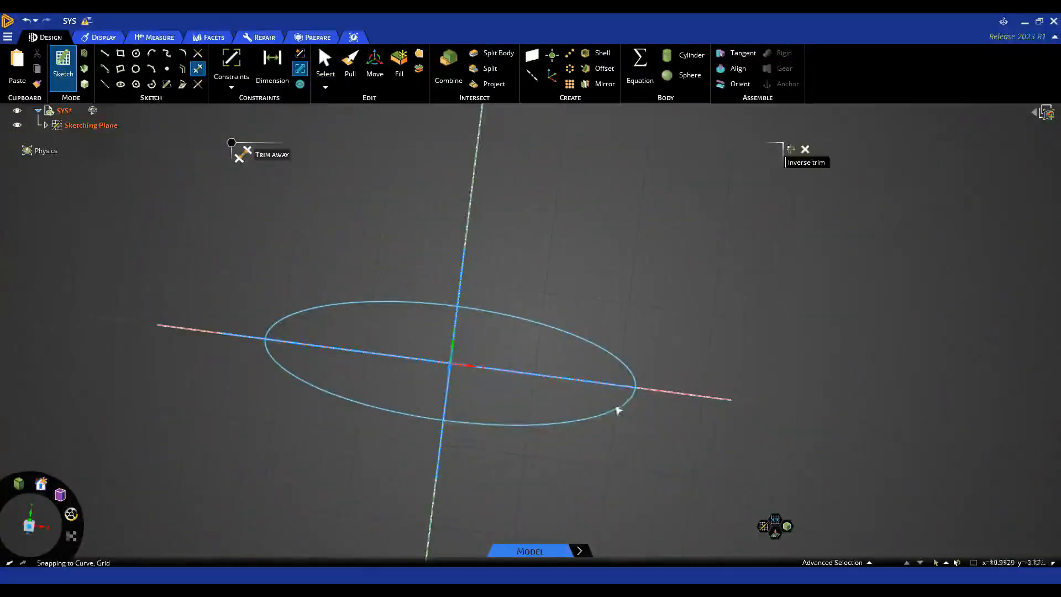
pyautogui.click(618, 415)
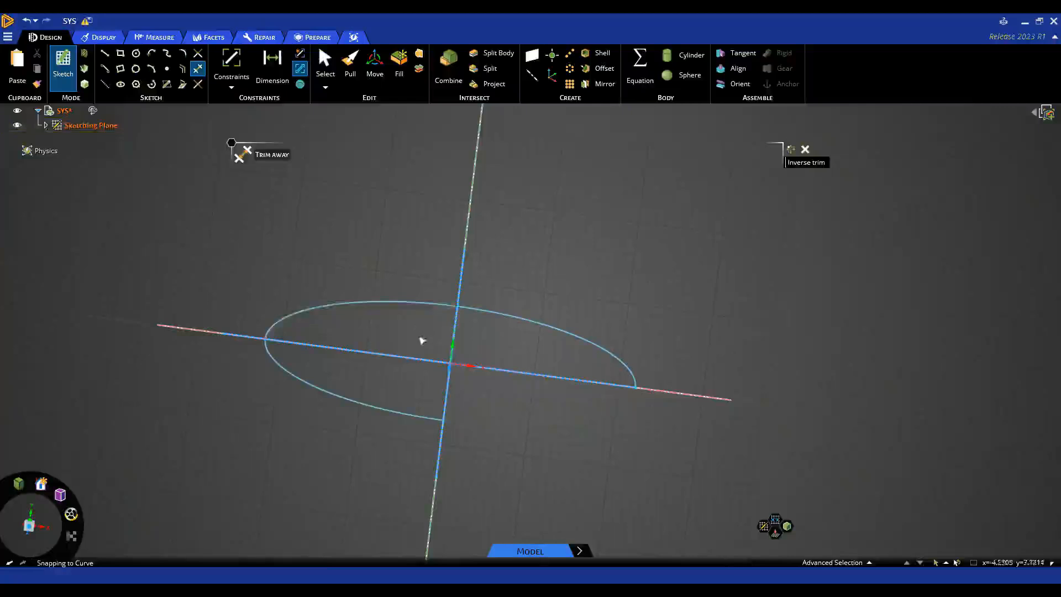
pyautogui.click(437, 307)
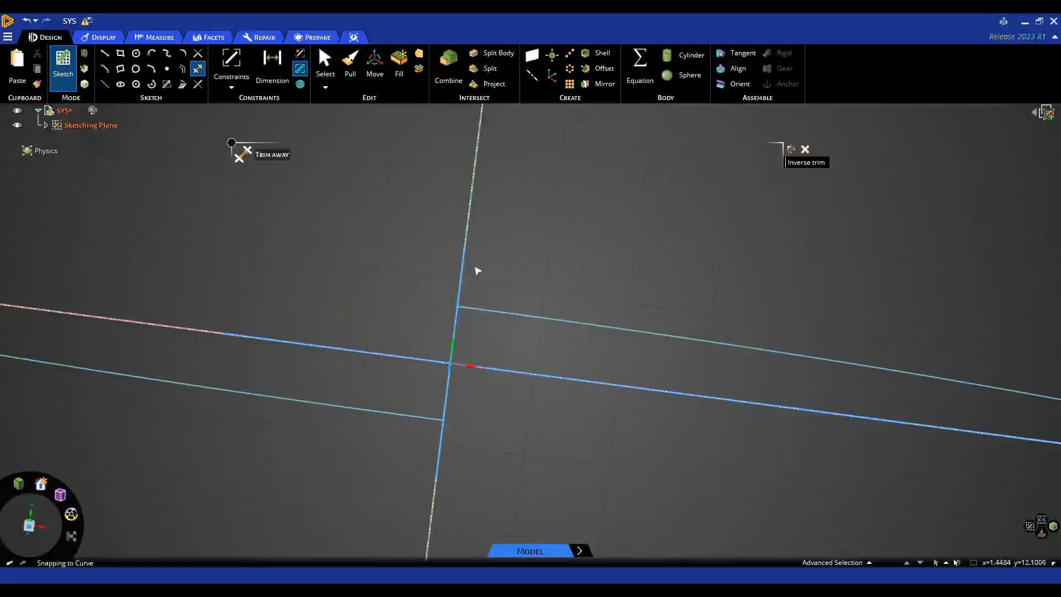
pyautogui.hotkey('ctrl', 'z')
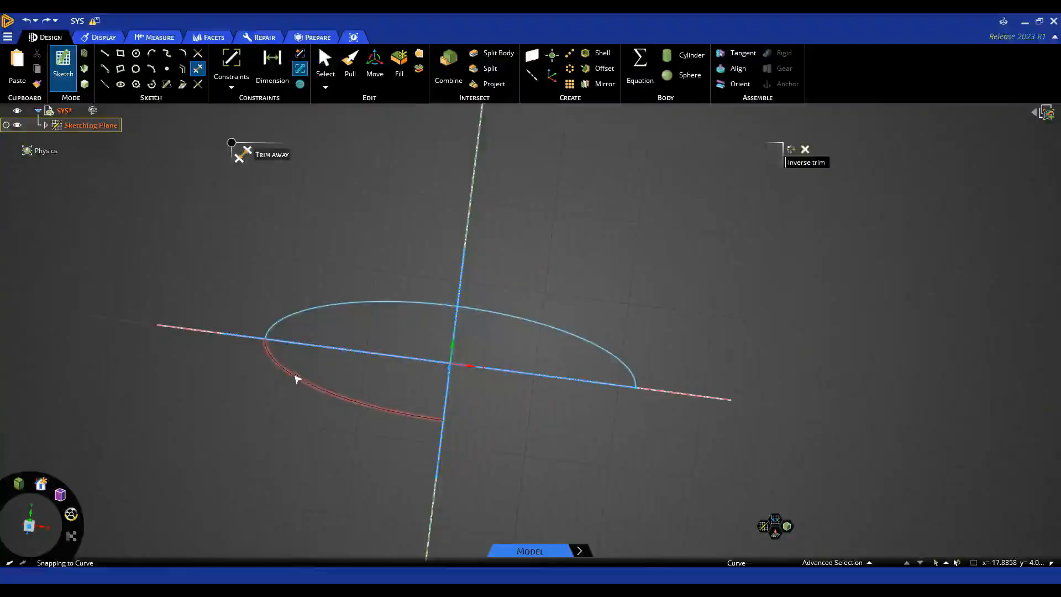
pyautogui.click(297, 379)
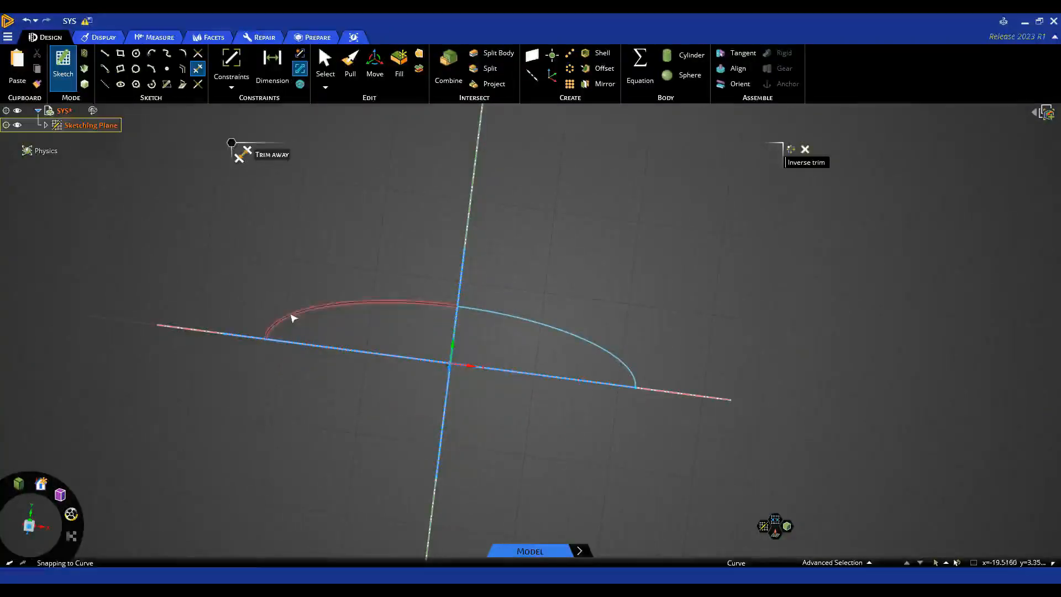
pyautogui.click(293, 315)
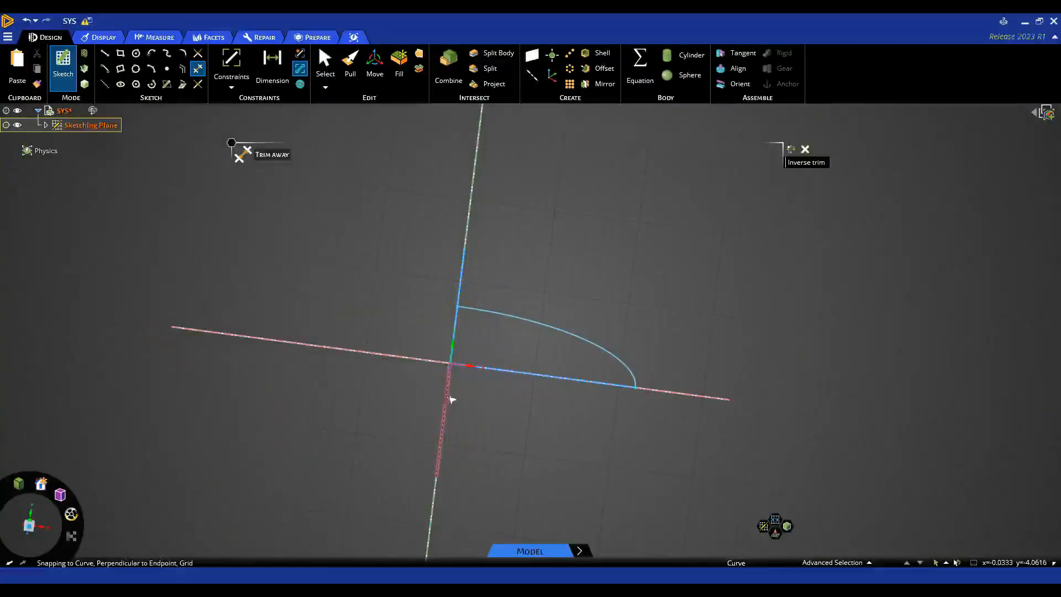
pyautogui.press('Escape')
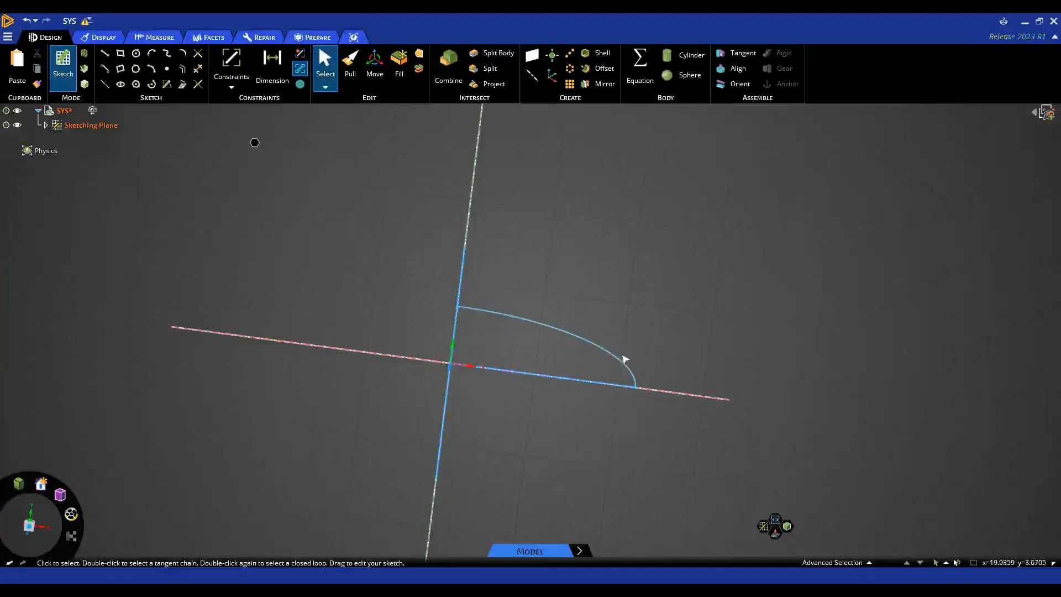
pyautogui.moveTo(622, 356)
pyautogui.mouseDown(button='middle')
pyautogui.moveTo(608, 384)
pyautogui.moveTo(626, 354)
pyautogui.mouseUp(button='middle')
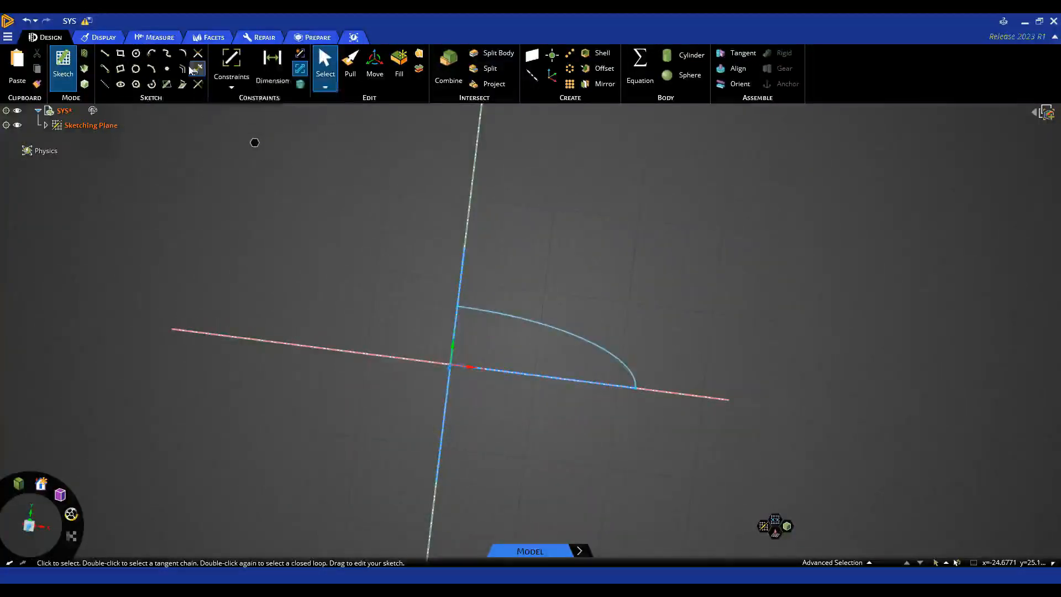
# - Offset the quarter-ellipse arc to create a parallel inner arc
pyautogui.click(183, 70)
pyautogui.click(552, 330)
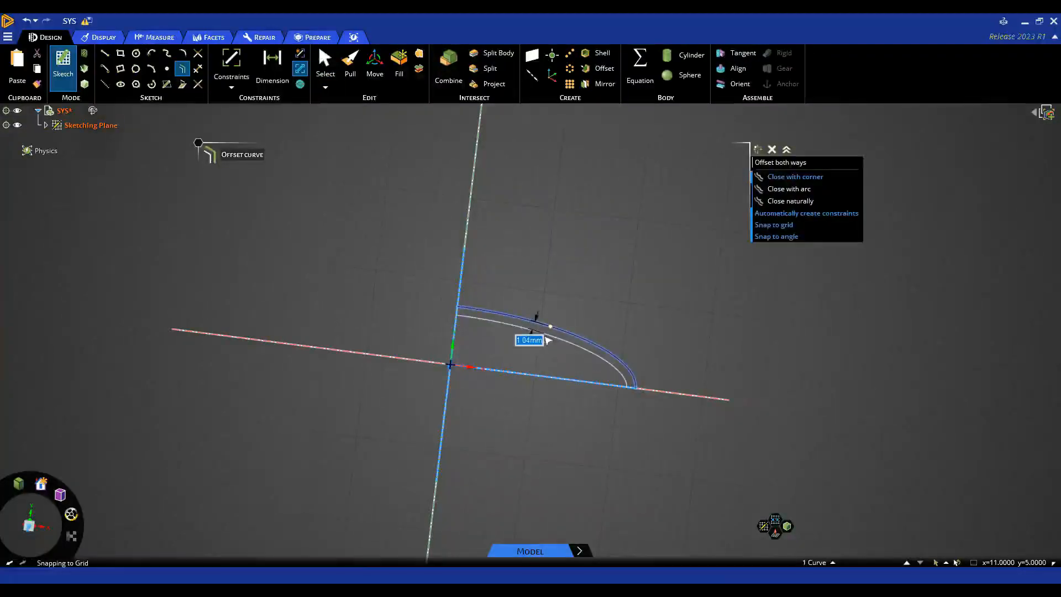
pyautogui.click(548, 435)
pyautogui.press('Escape')
pyautogui.scroll(3, 611, 414)
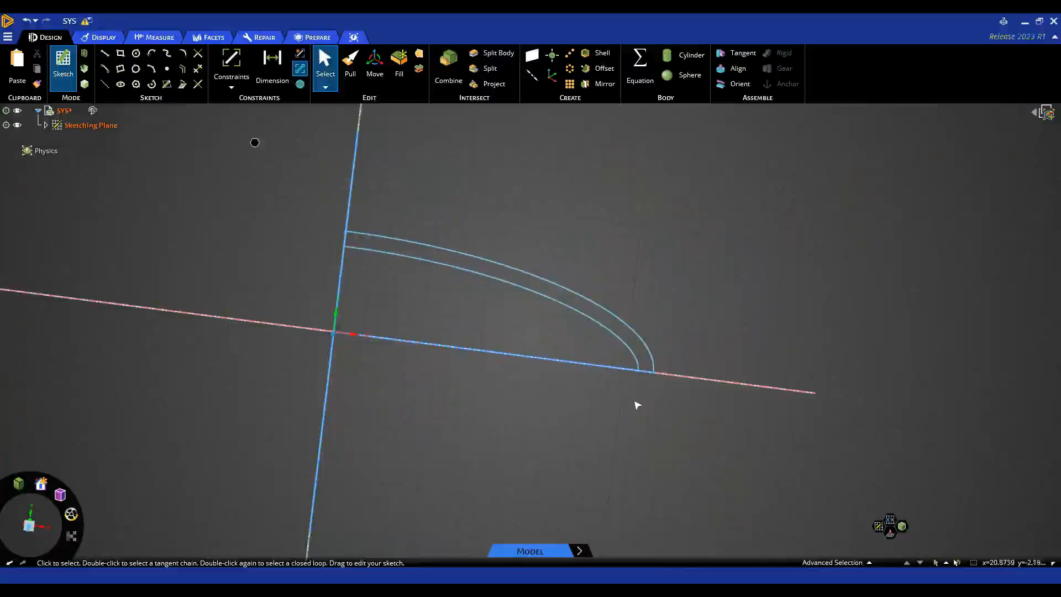
# - Close the top and bottom gaps between the two arcs with short lines
pyautogui.click(104, 54)
pyautogui.click(345, 243)
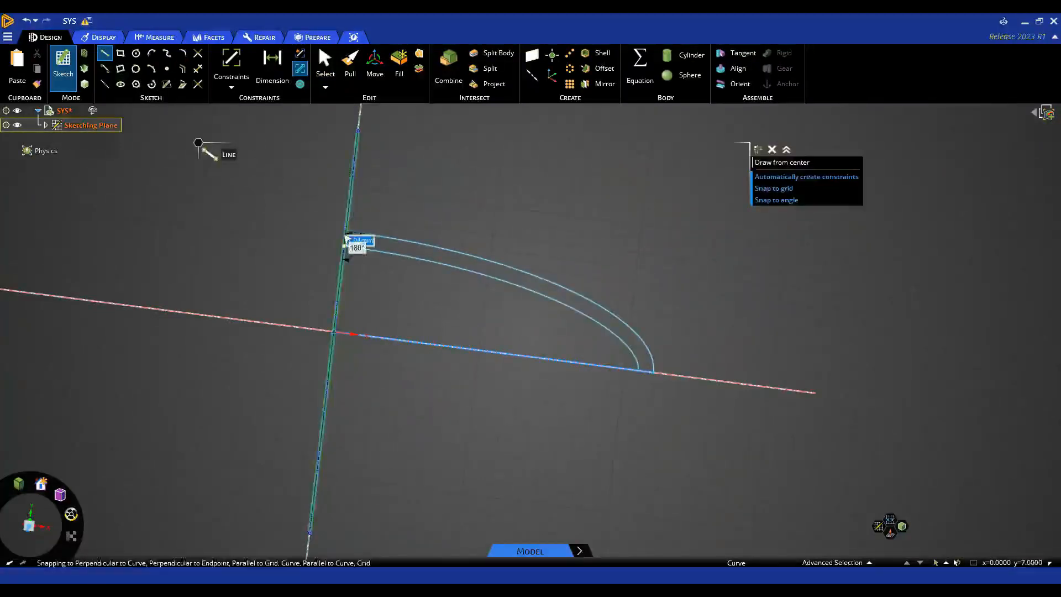
pyautogui.click(345, 231)
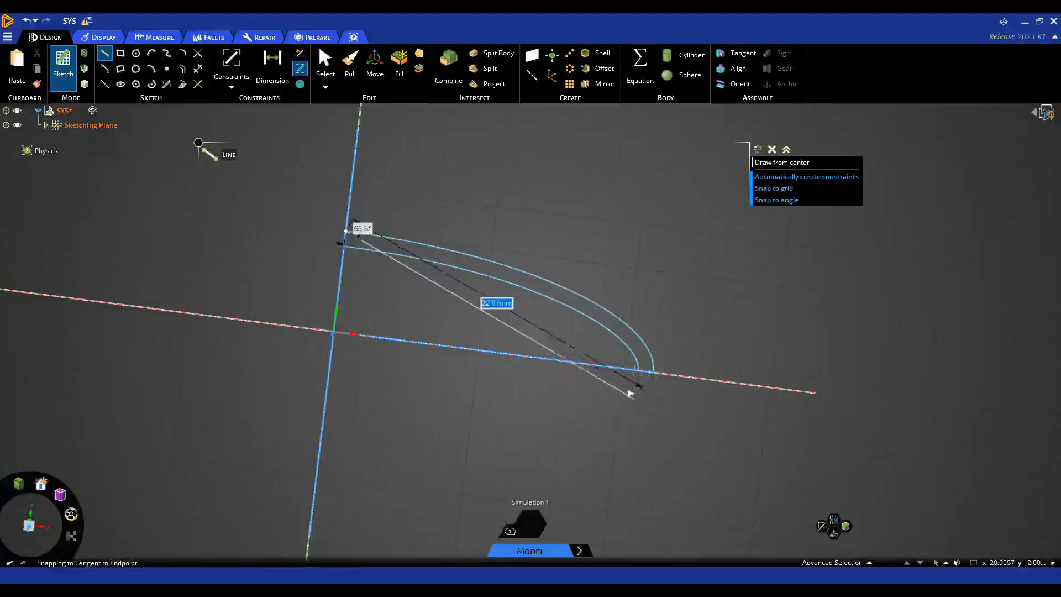
pyautogui.press('Escape')
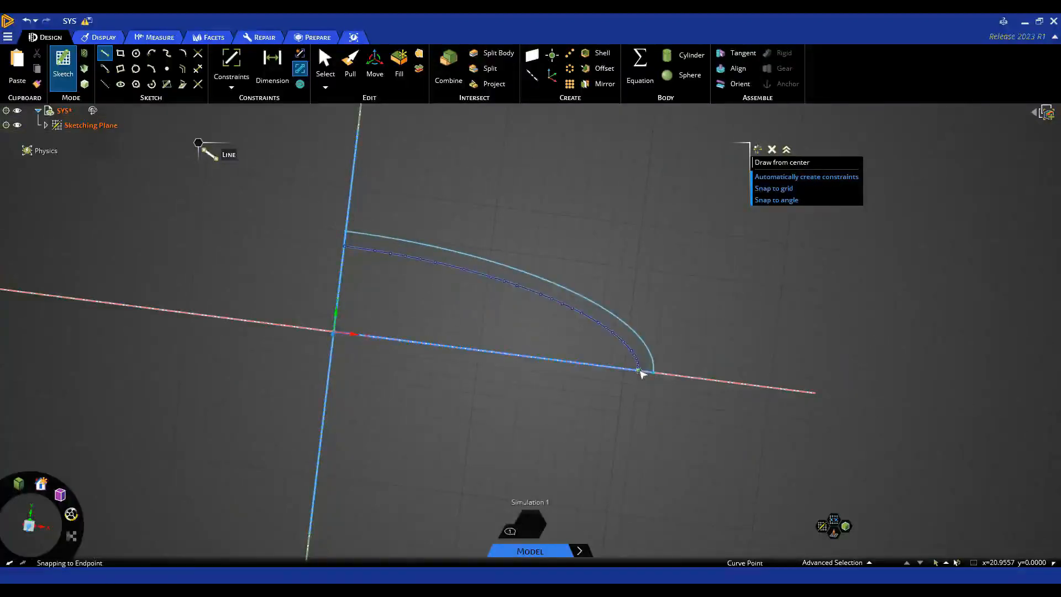
pyautogui.click(638, 370)
pyautogui.click(660, 395)
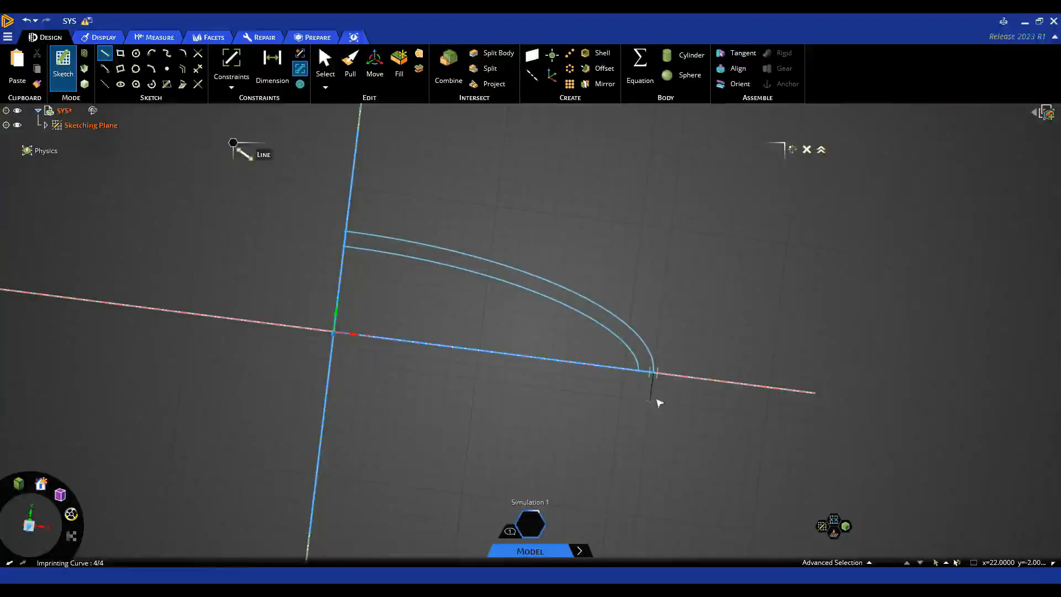
# - Revolve the strip profile a full 360° about the vertical axis into the dome Solid
pyautogui.press('p')
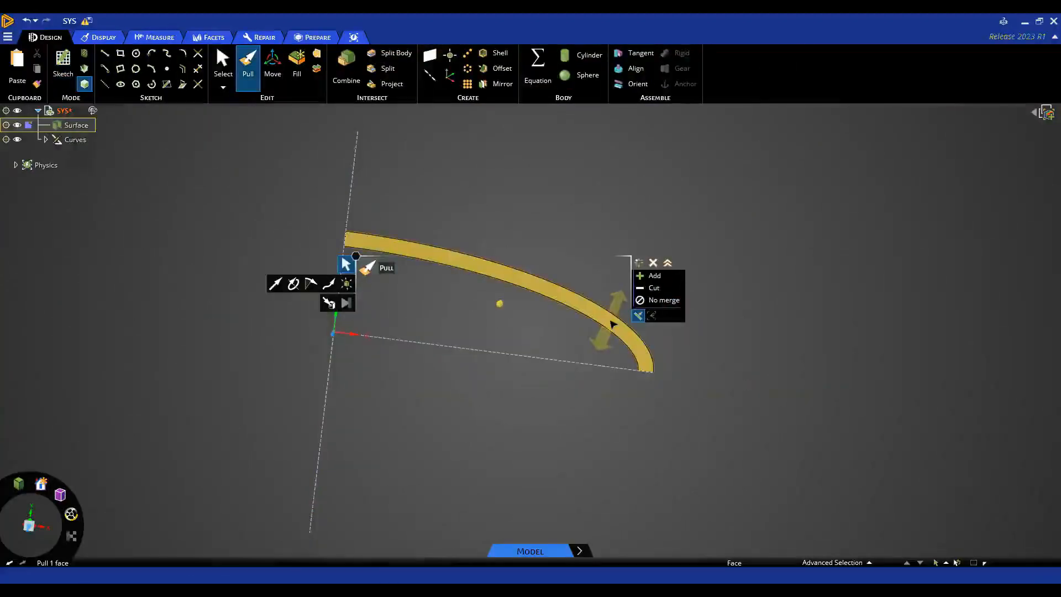
pyautogui.click(611, 323)
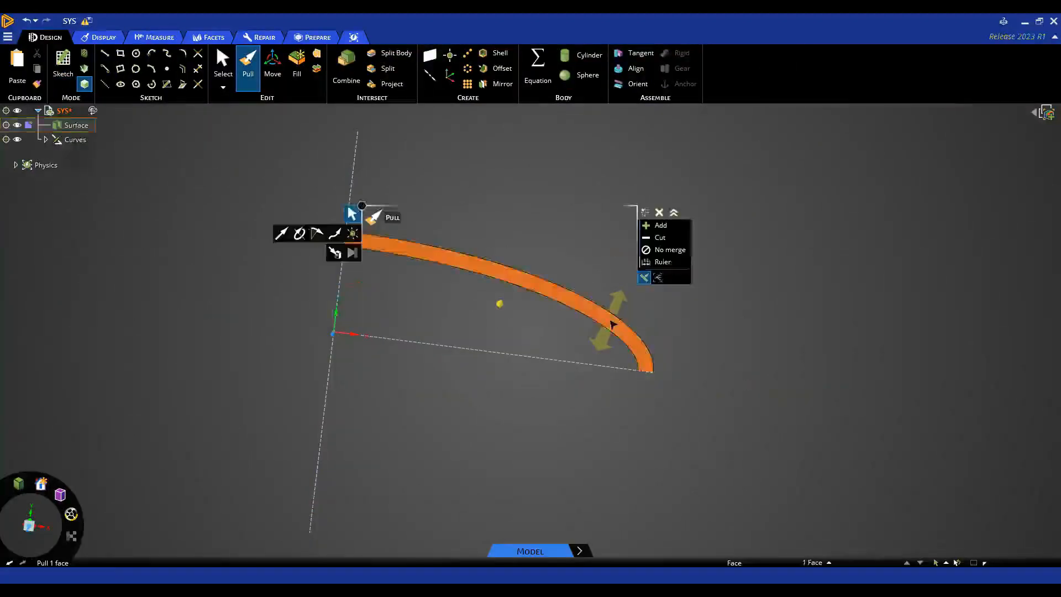
pyautogui.click(299, 234)
pyautogui.click(340, 295)
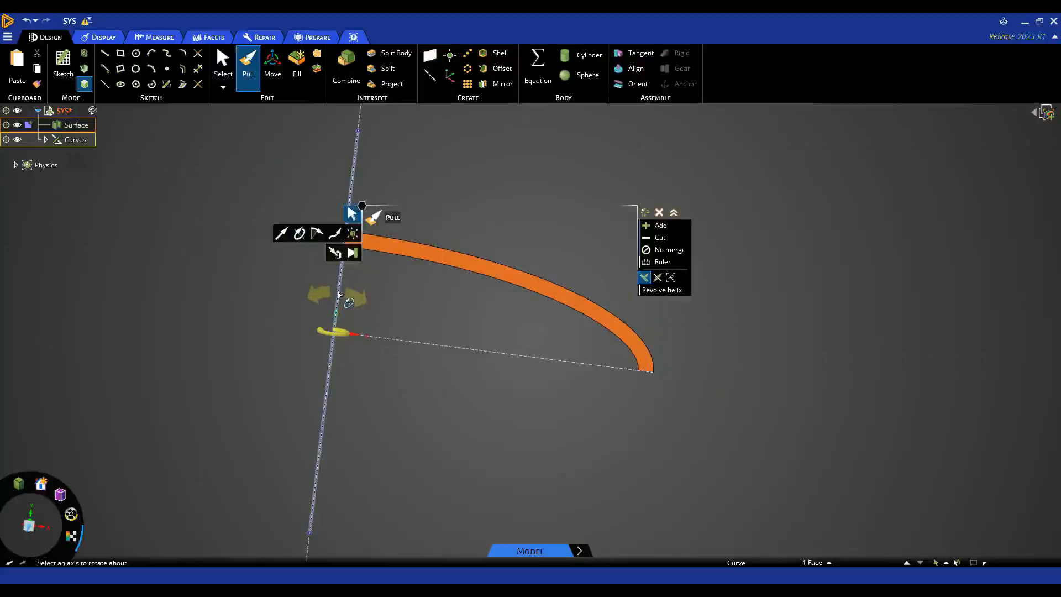
pyautogui.moveTo(413, 348); pyautogui.dragTo(406, 417, button='middle')
pyautogui.click(347, 265)
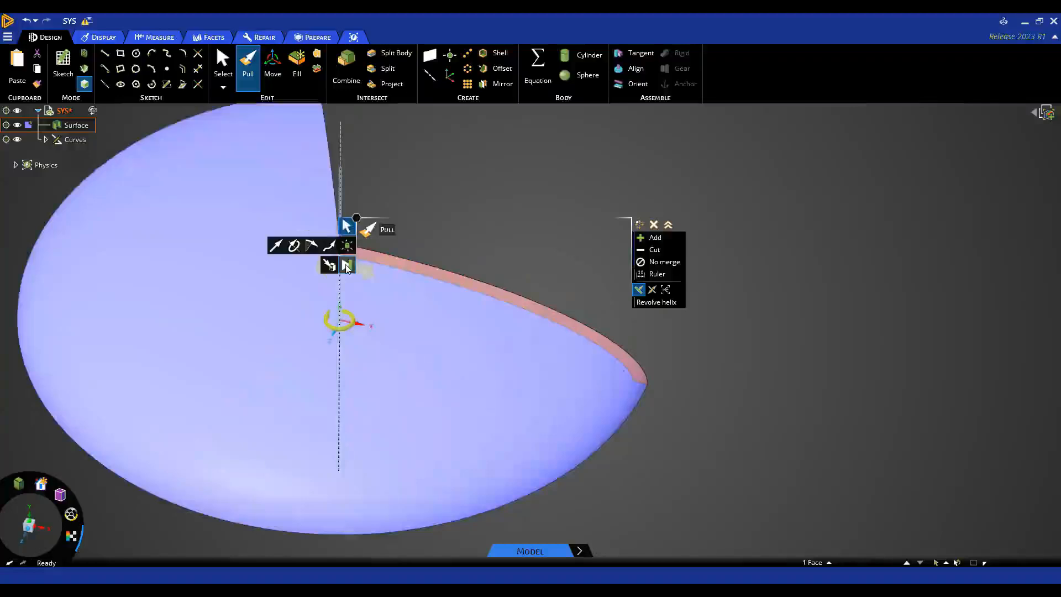
pyautogui.click(662, 454)
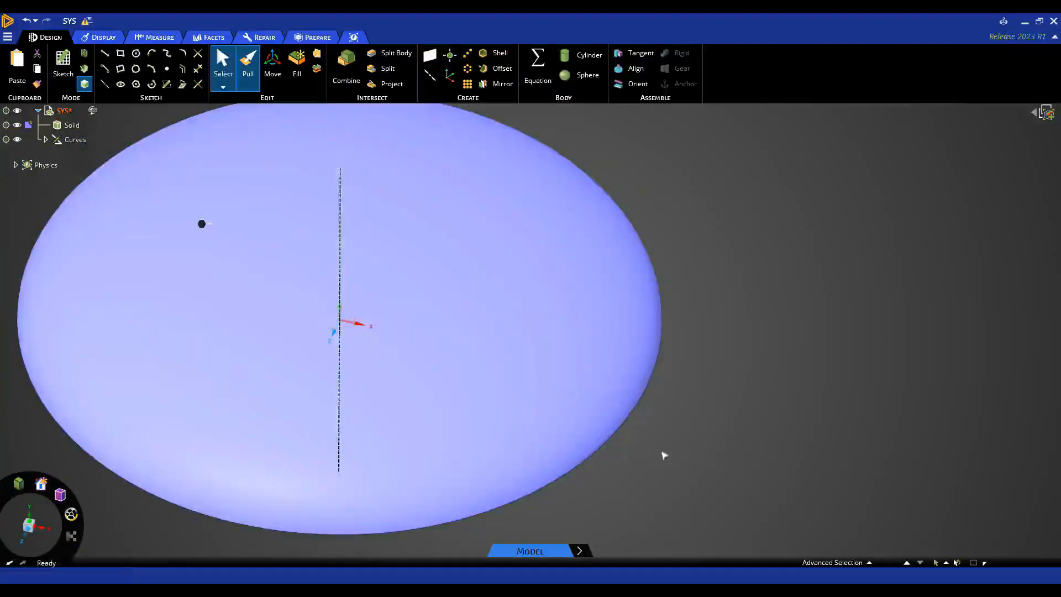
pyautogui.moveTo(663, 455); pyautogui.dragTo(525, 339, button='middle')
pyautogui.scroll(-3, 692, 365)
pyautogui.click(529, 341)
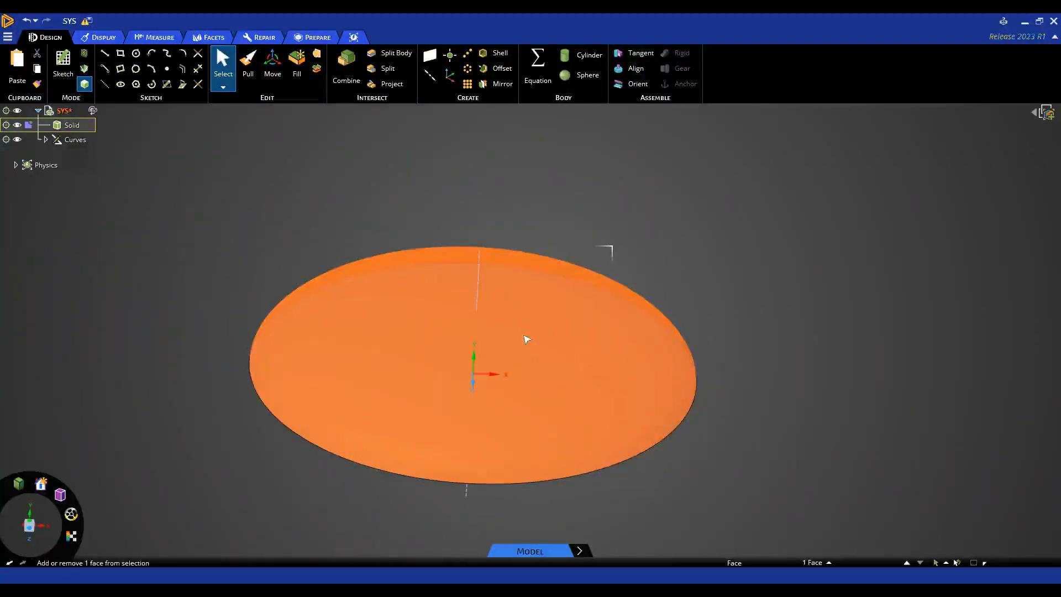
# - Paste the dome face as a new Surface body and set the part's Transfer Sharing to Share topology
pyautogui.hotkey('ctrl', 'v')
pyautogui.click(66, 139)
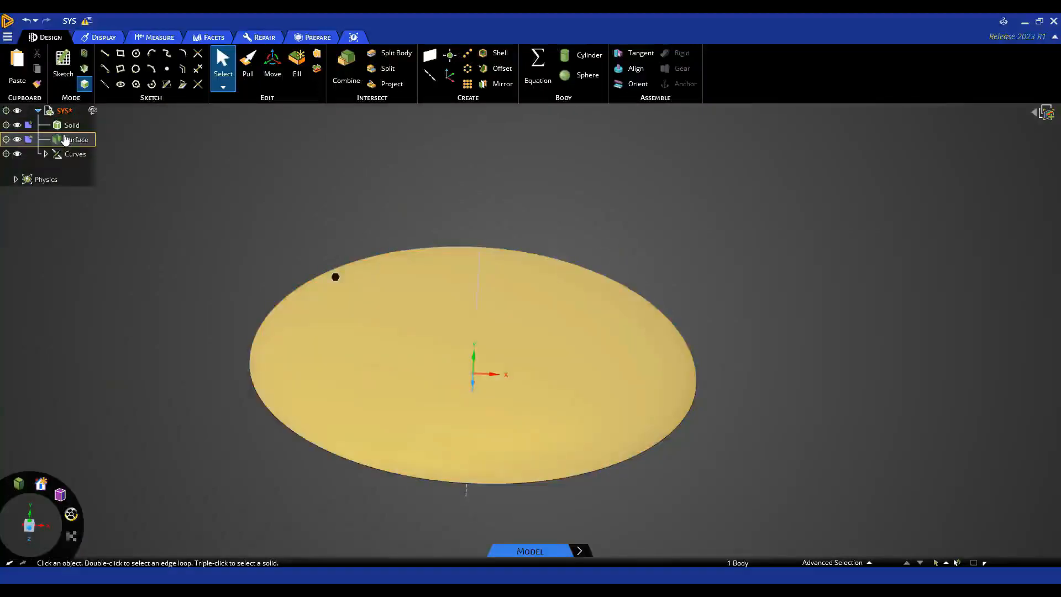
pyautogui.click(65, 140)
pyautogui.moveTo(276, 178); pyautogui.dragTo(293, 97, button='middle')
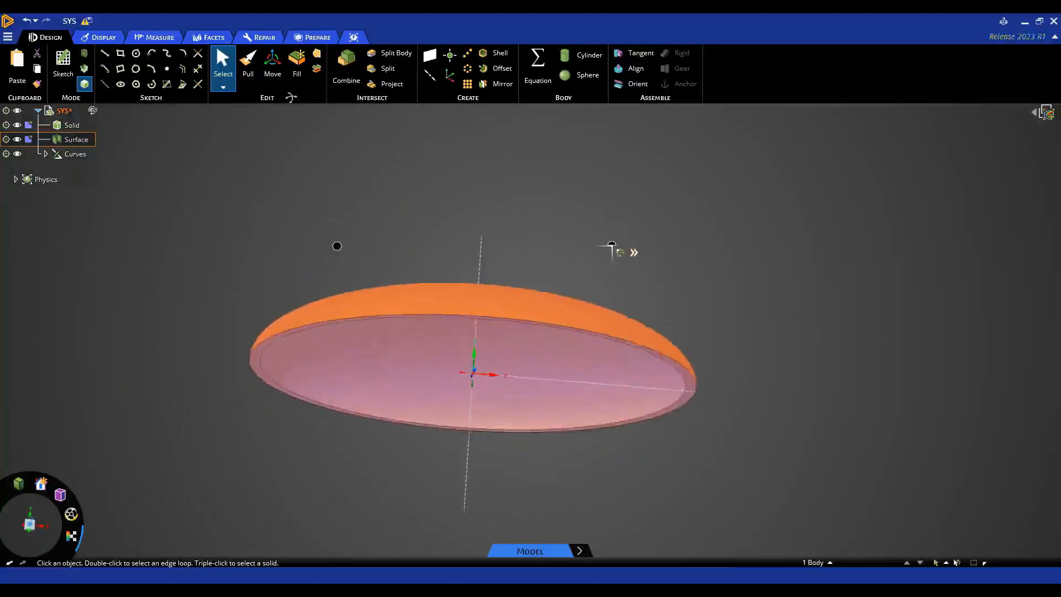
pyautogui.click(62, 110)
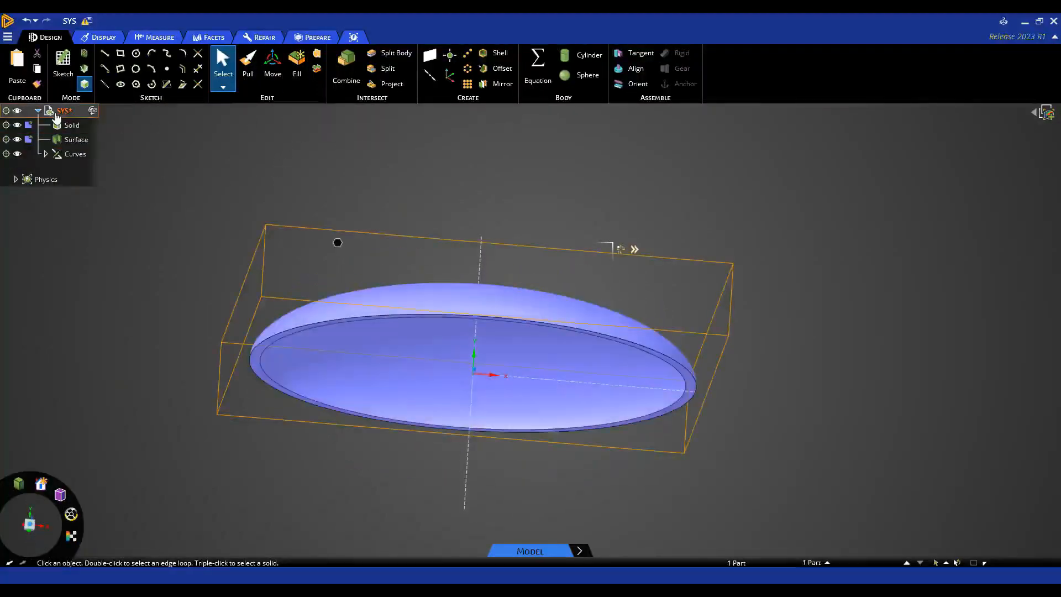
pyautogui.click(634, 250)
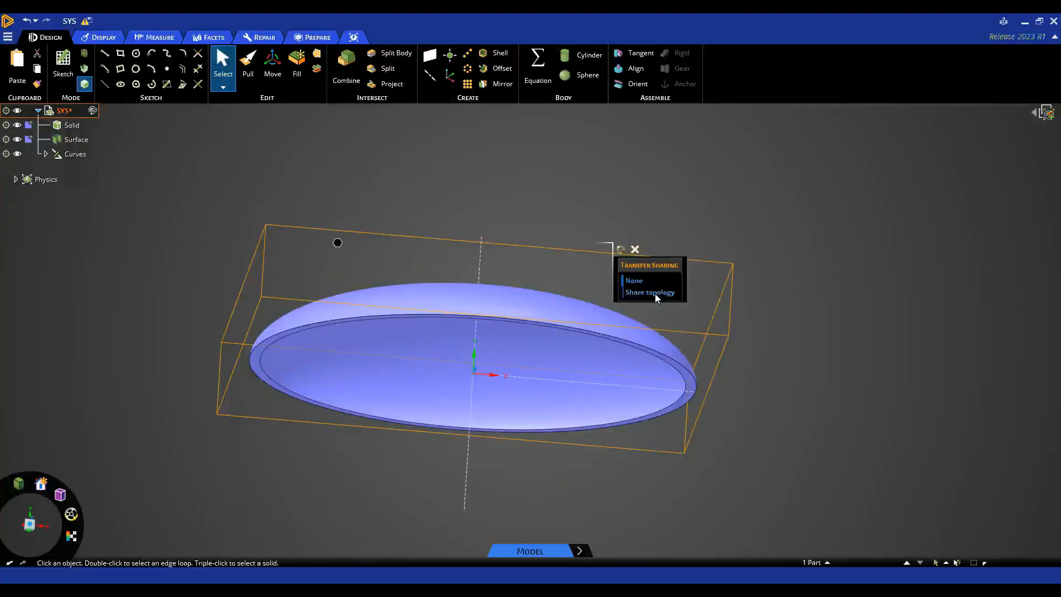
pyautogui.click(656, 293)
pyautogui.click(828, 410)
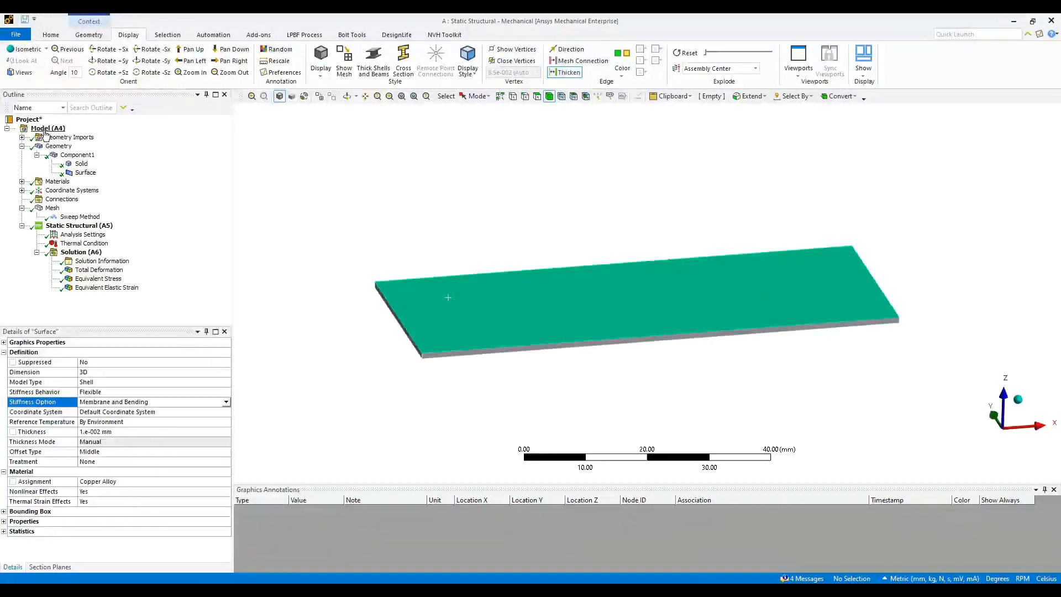
# - Update the Model (A4) geometry from the source model
pyautogui.click(47, 128)
pyautogui.rightClick(47, 131)
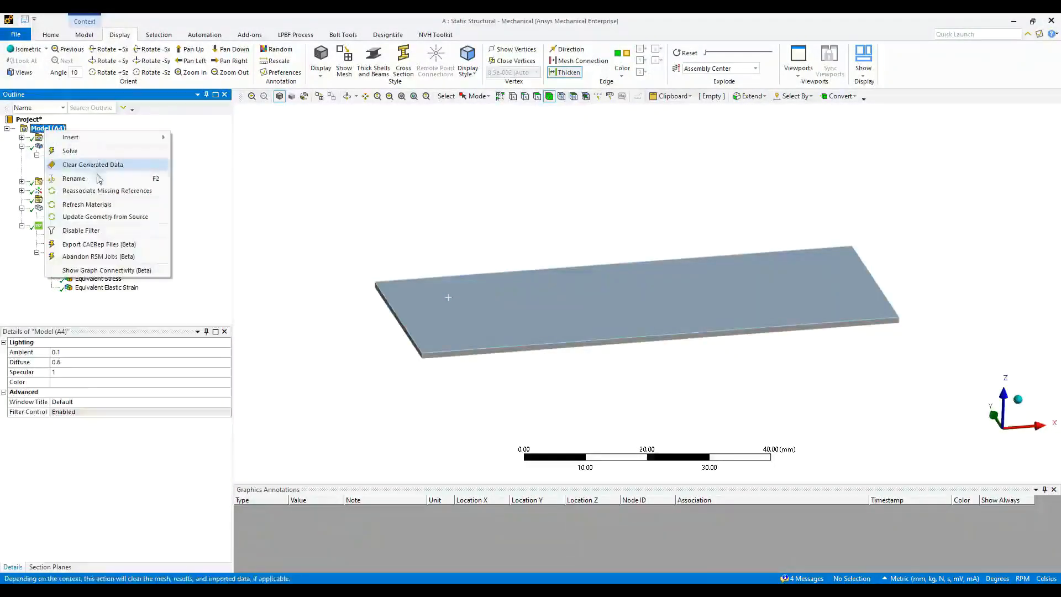
pyautogui.click(110, 217)
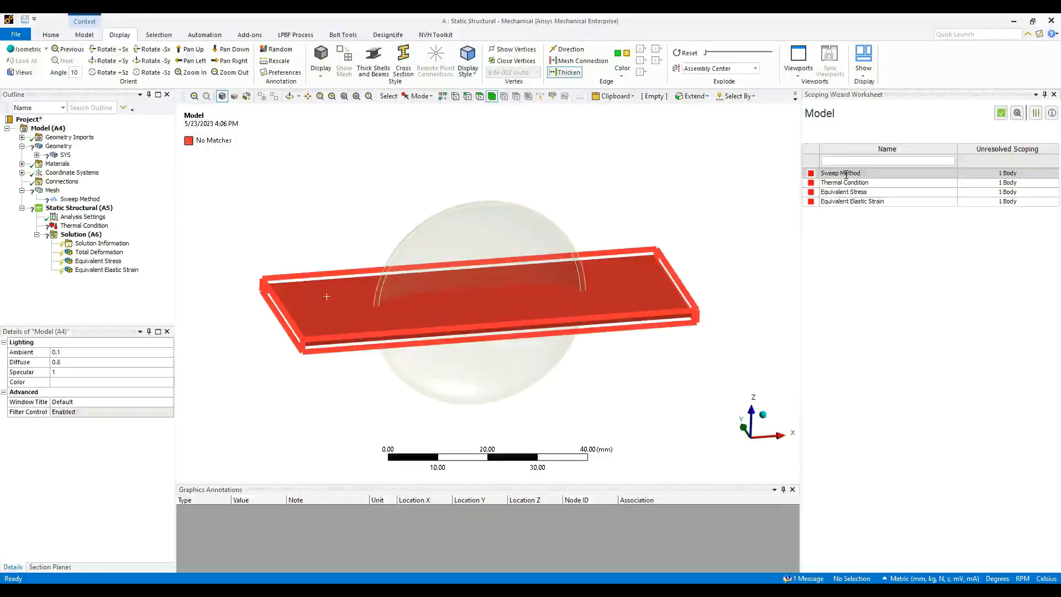
# - Rescope the Sweep Method to the dome body, replacing its missing geometry
pyautogui.doubleClick(1000, 173)
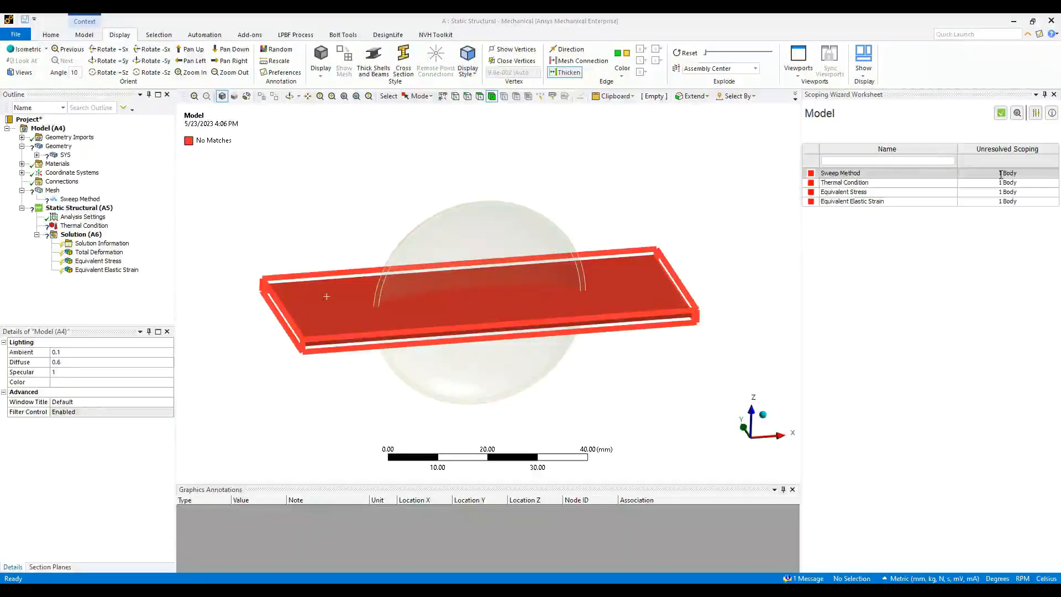
pyautogui.click(532, 277)
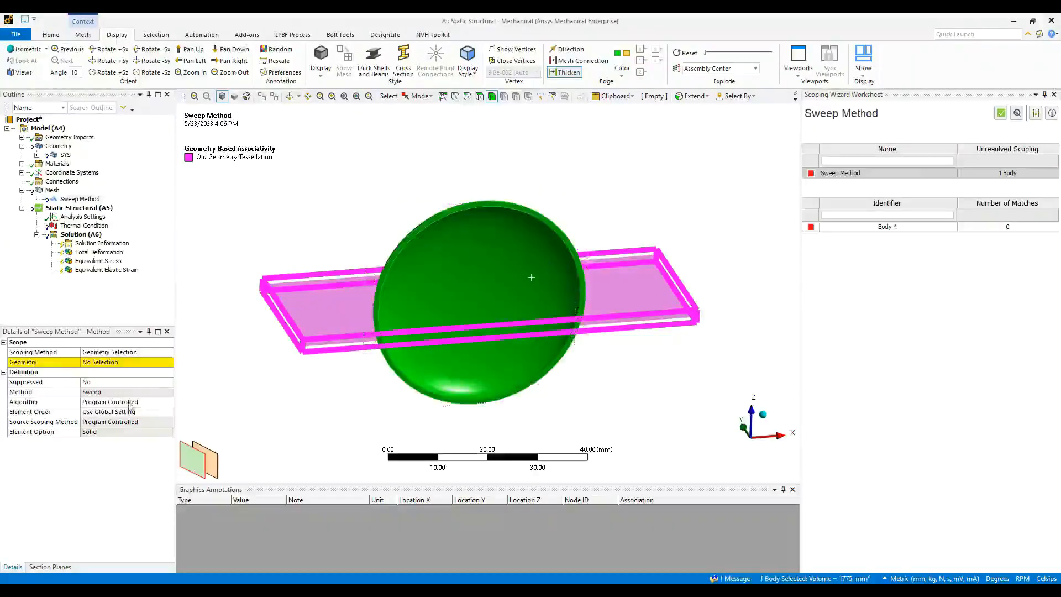
pyautogui.click(94, 363)
pyautogui.click(95, 363)
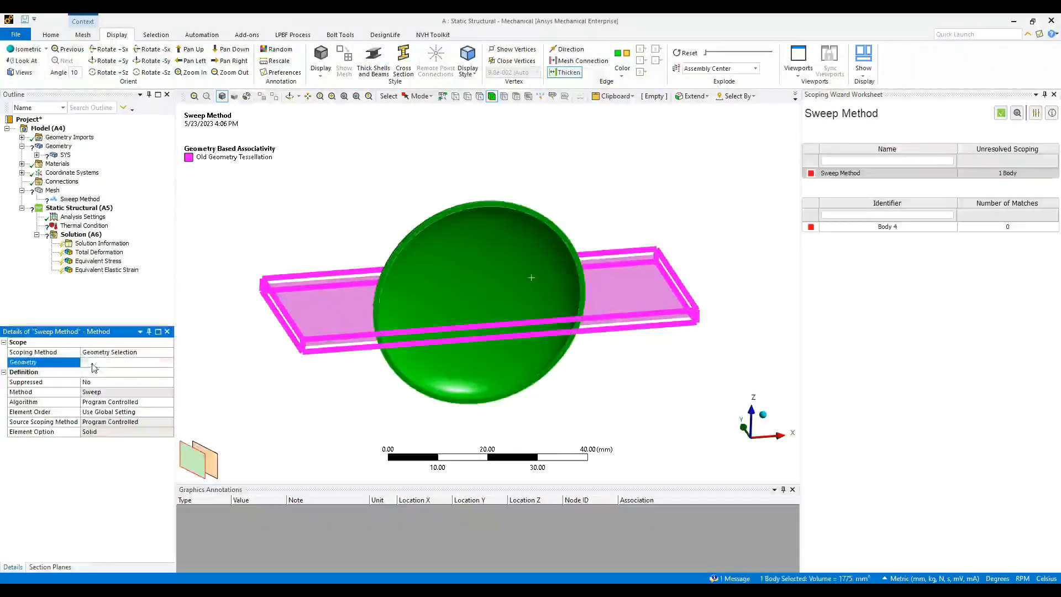
pyautogui.click(884, 227)
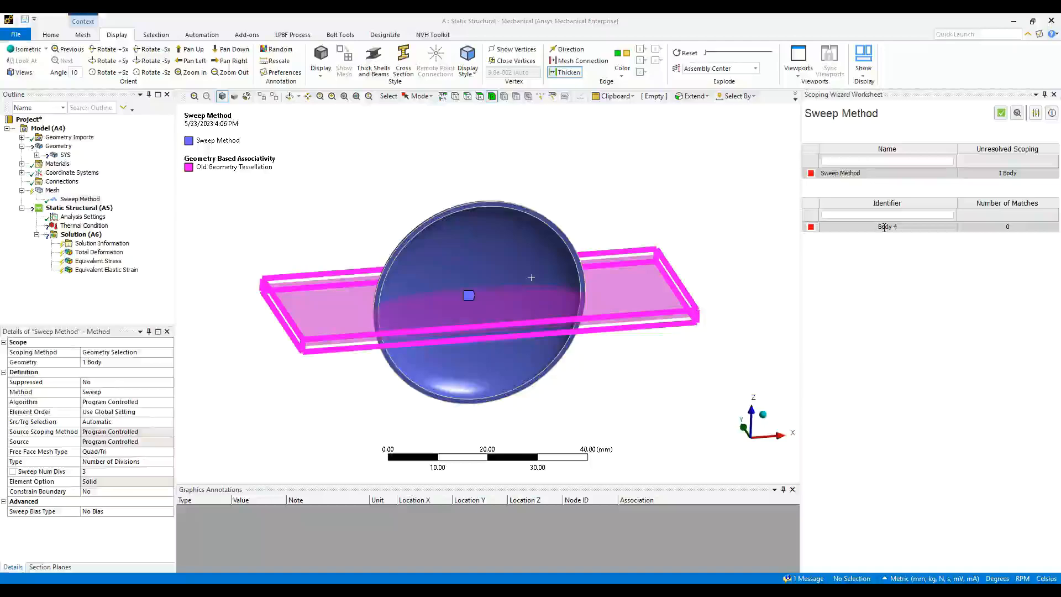
pyautogui.click(1001, 113)
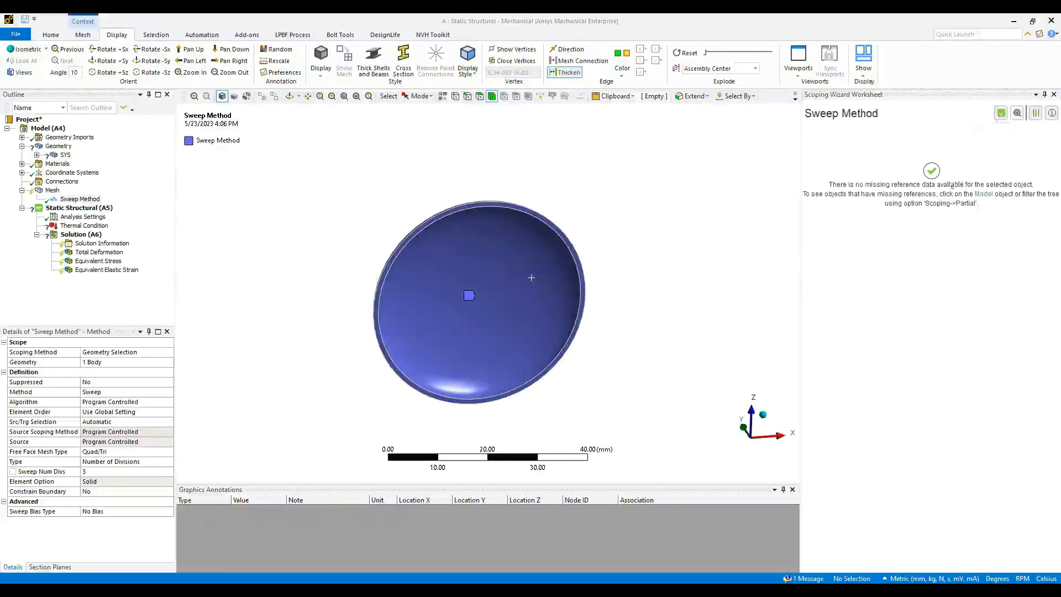
pyautogui.moveTo(571, 241); pyautogui.dragTo(569, 316, button='middle')
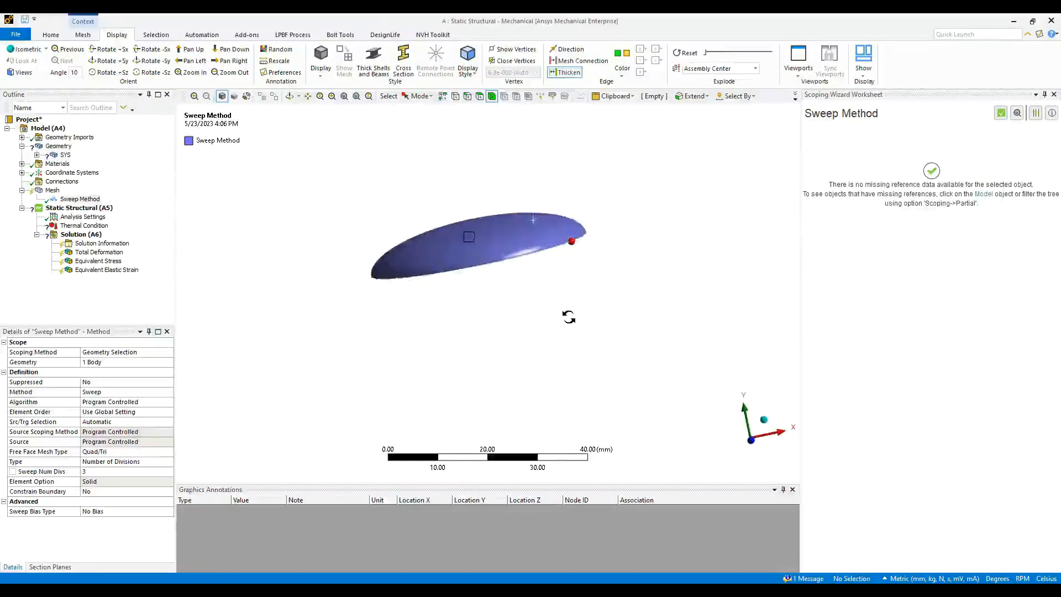
# - Give the Surface body a 0.01 mm thickness and Copper Alloy material
pyautogui.click(37, 155)
pyautogui.click(84, 173)
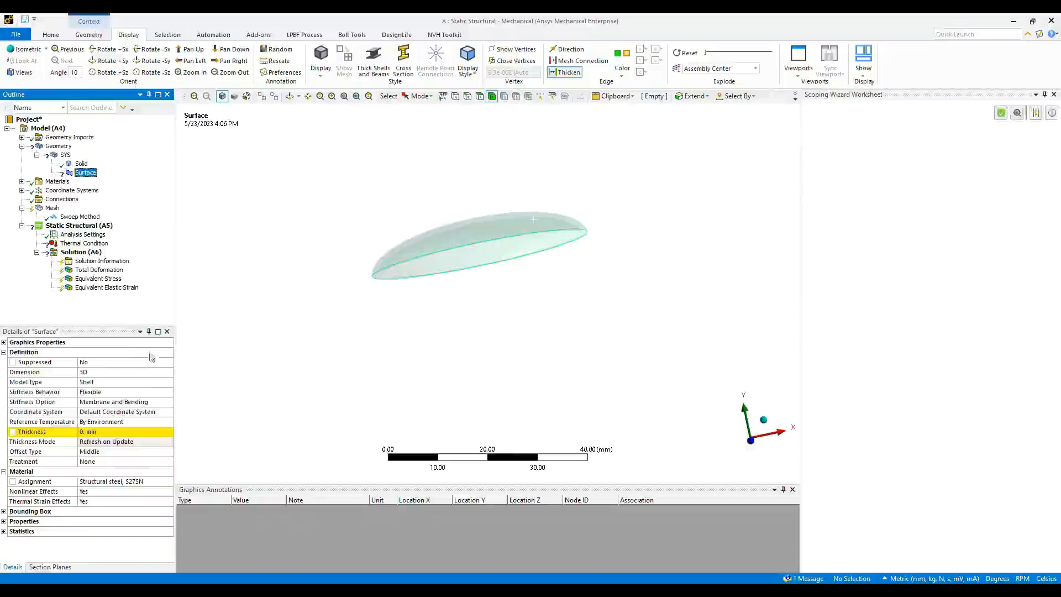
pyautogui.click(123, 432)
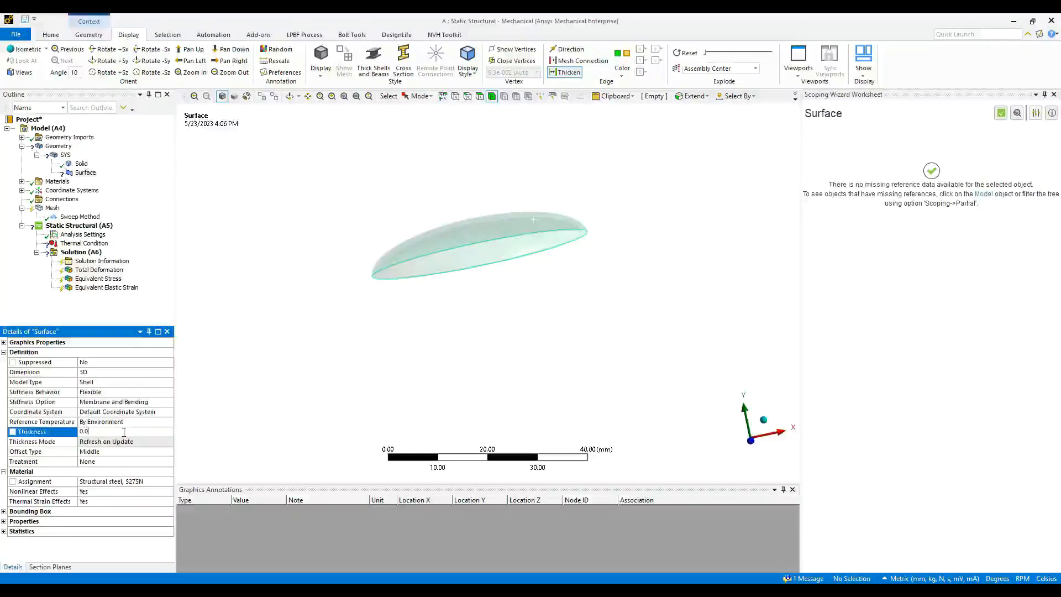
pyautogui.click(170, 481)
pyautogui.click(214, 451)
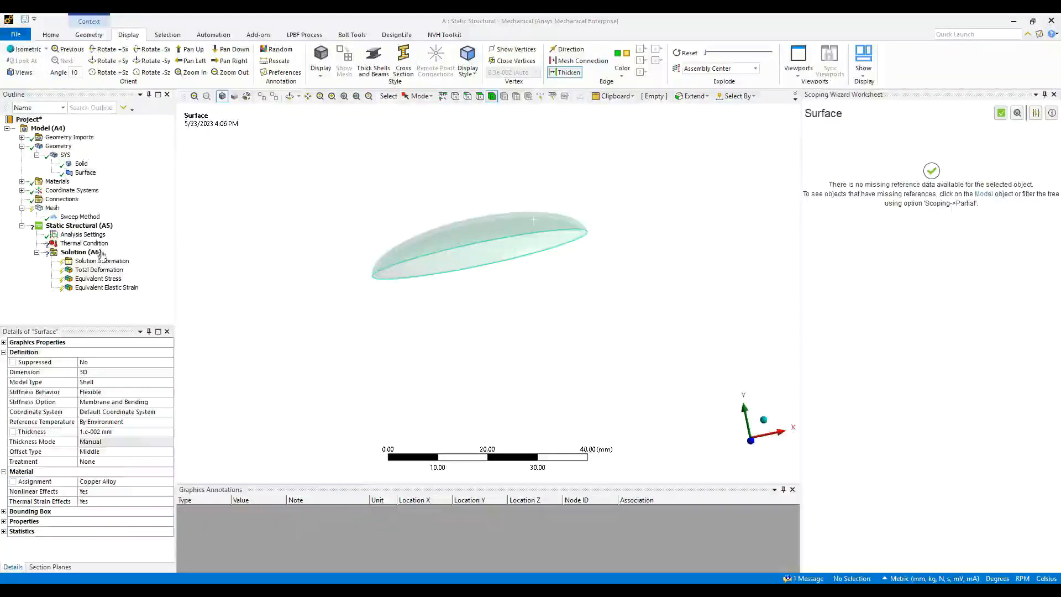
# - Assign Plastic, ABS as the Solid body's material
pyautogui.click(81, 163)
pyautogui.click(169, 432)
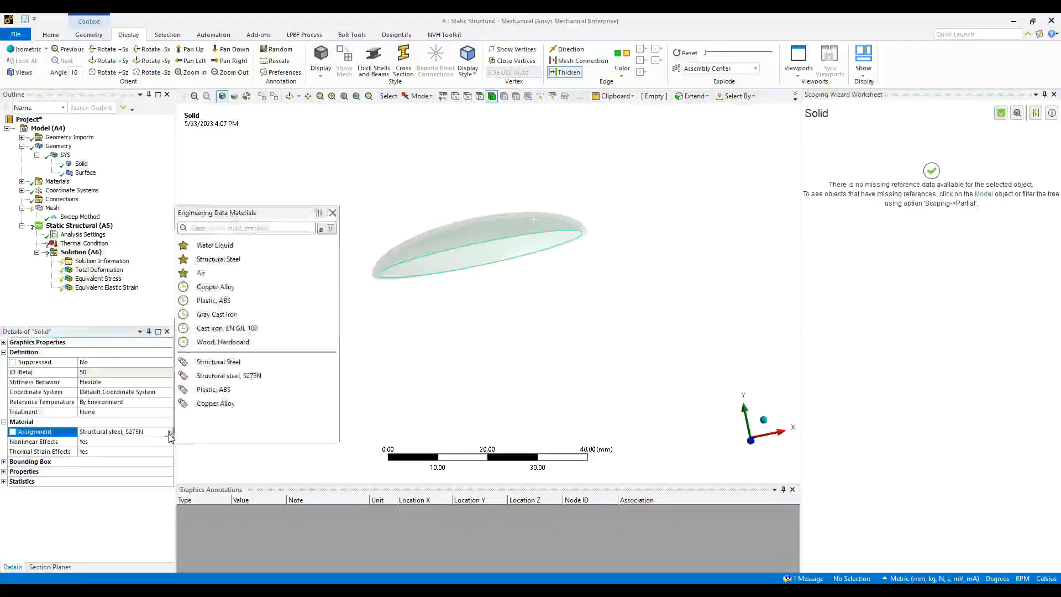
pyautogui.click(214, 389)
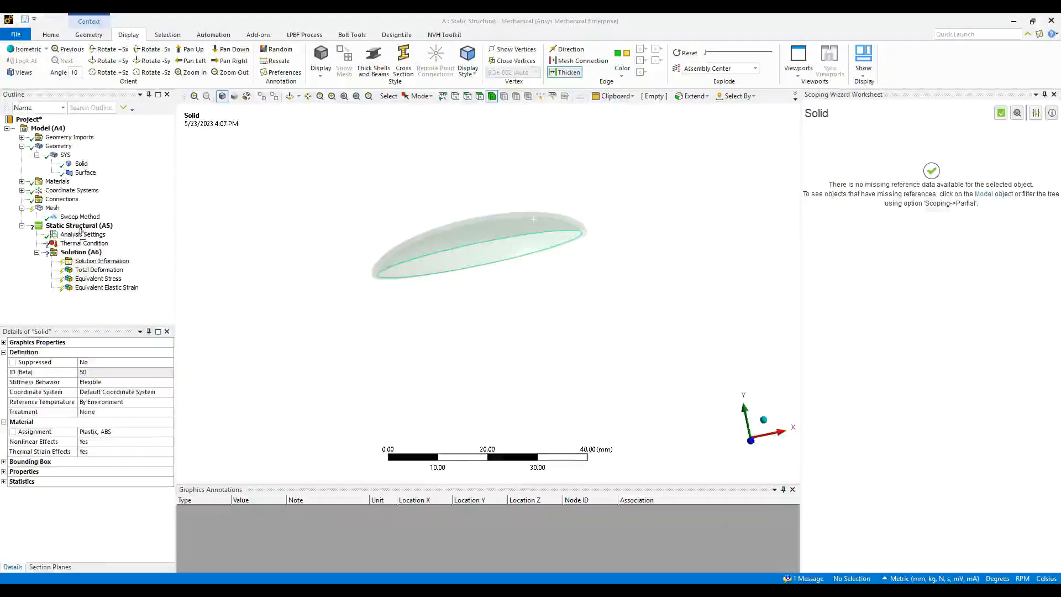
pyautogui.click(51, 208)
# - Attempt to generate the mesh, then close the scoping worksheet after it fails
pyautogui.rightClick(52, 209)
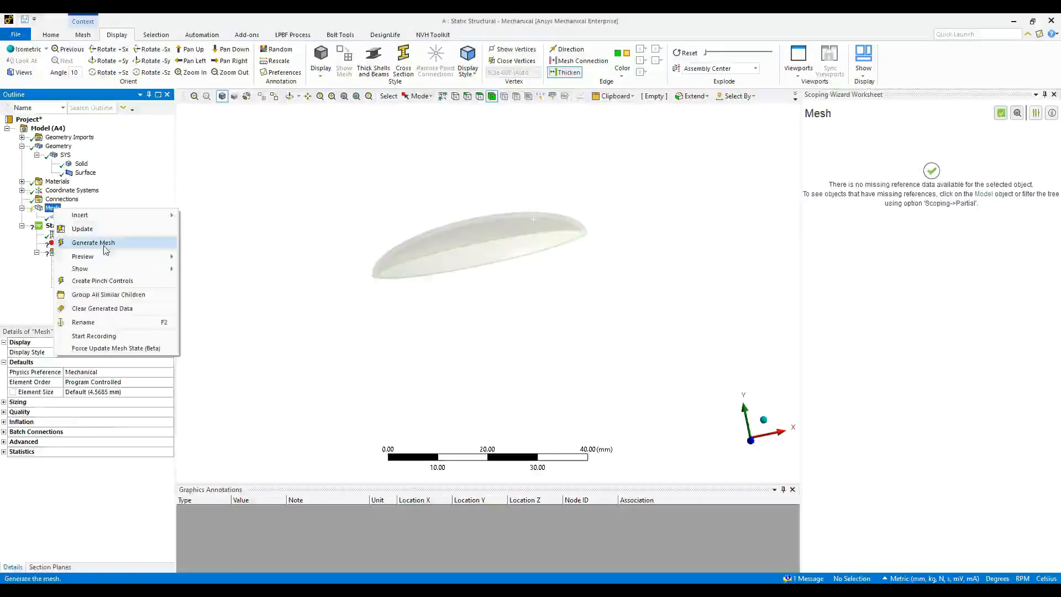
pyautogui.click(143, 255)
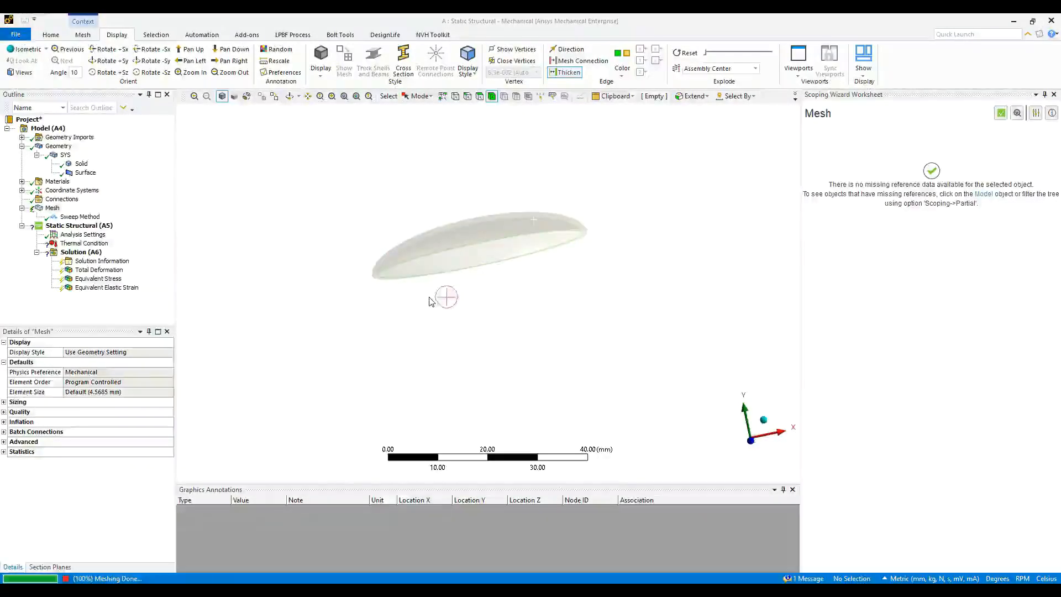
pyautogui.click(1033, 113)
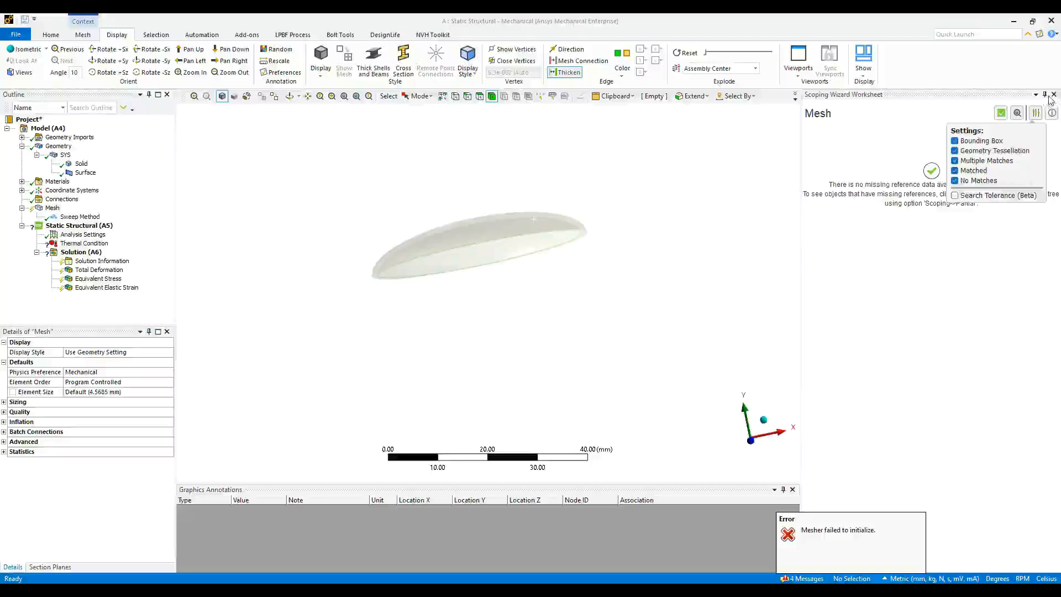
pyautogui.click(1053, 95)
pyautogui.moveTo(577, 315)
pyautogui.mouseDown(button='middle')
pyautogui.moveTo(594, 329)
pyautogui.moveTo(546, 273)
pyautogui.moveTo(561, 326)
pyautogui.mouseUp(button='middle')
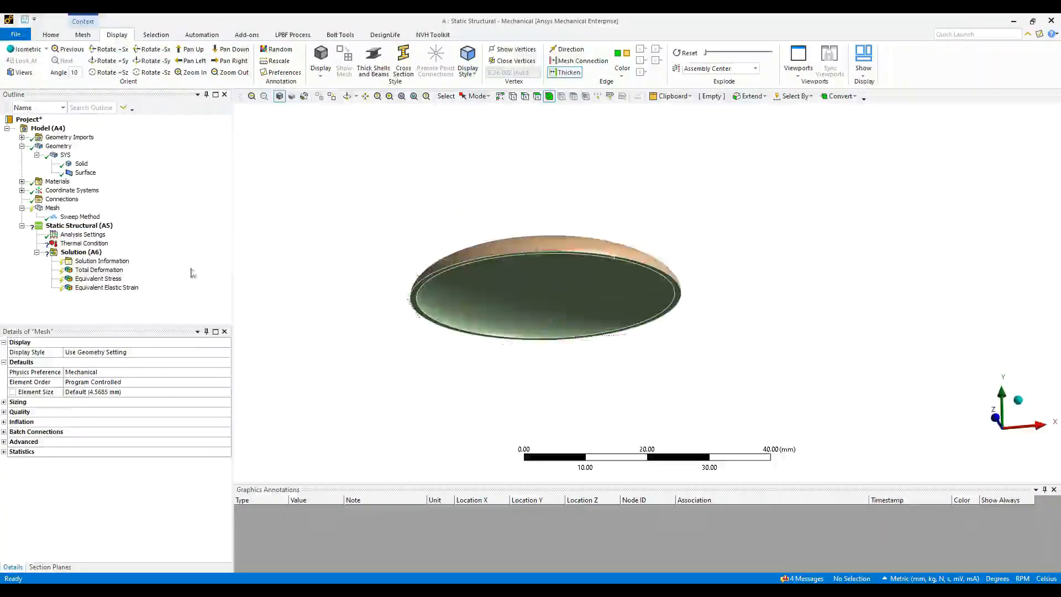
# - Set the Sweep Method's Src/Trg Selection to Automatic Thin
pyautogui.click(80, 216)
pyautogui.moveTo(422, 279); pyautogui.dragTo(539, 251, button='middle')
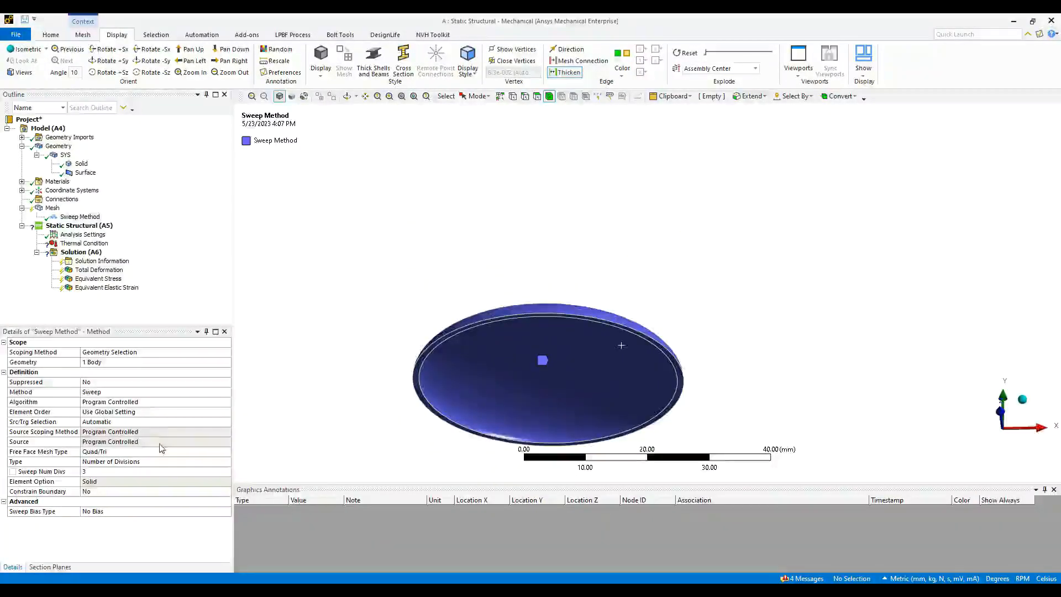
pyautogui.click(164, 423)
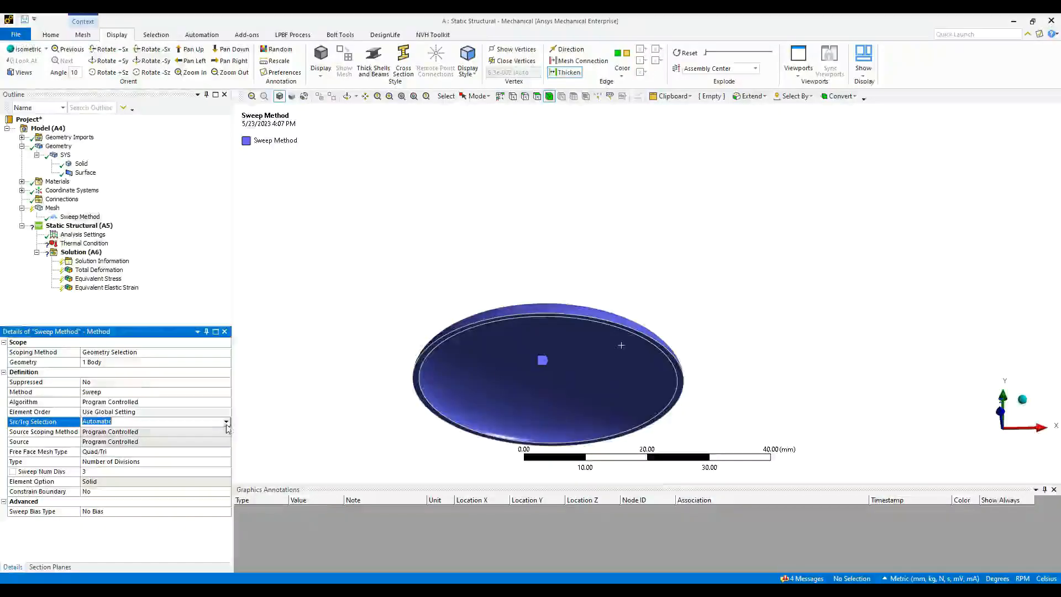
pyautogui.click(226, 422)
pyautogui.click(180, 452)
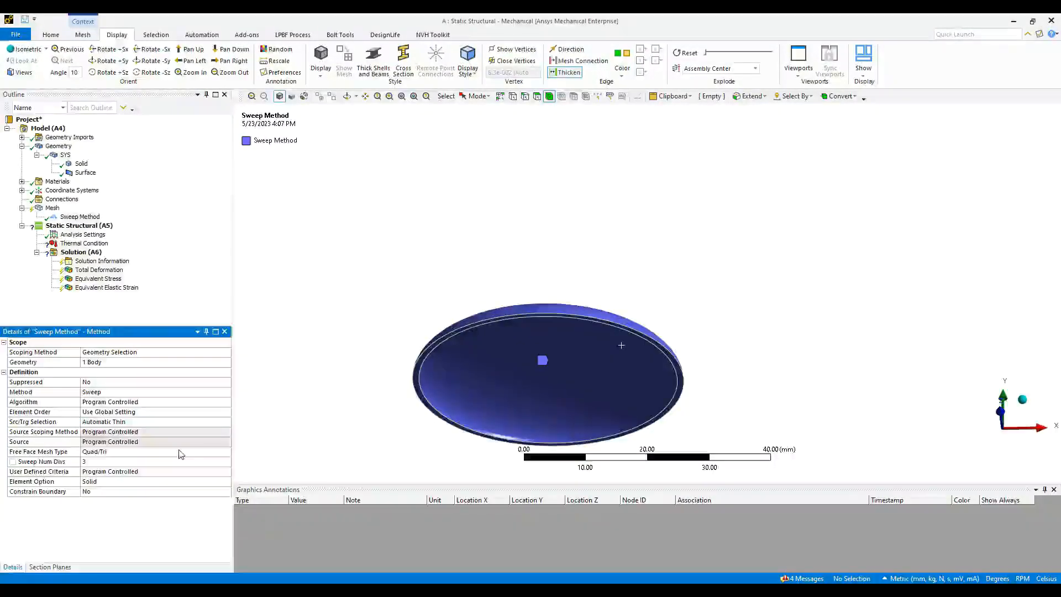
pyautogui.click(52, 208)
# - Regenerate the dome mesh with the Automatic Thin sweep and inspect it from several angles
pyautogui.rightClick(51, 209)
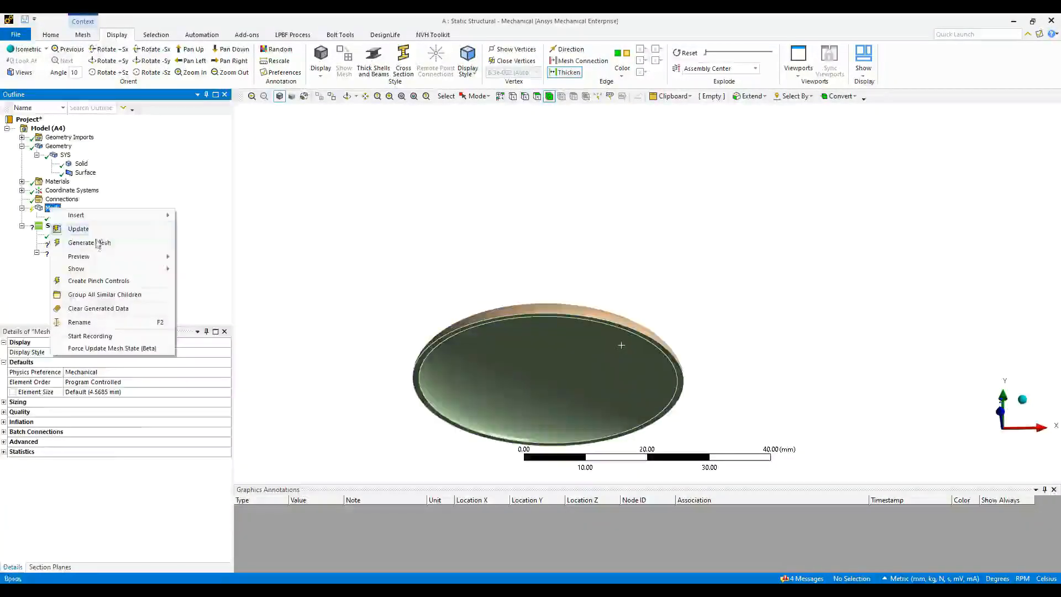
pyautogui.click(82, 239)
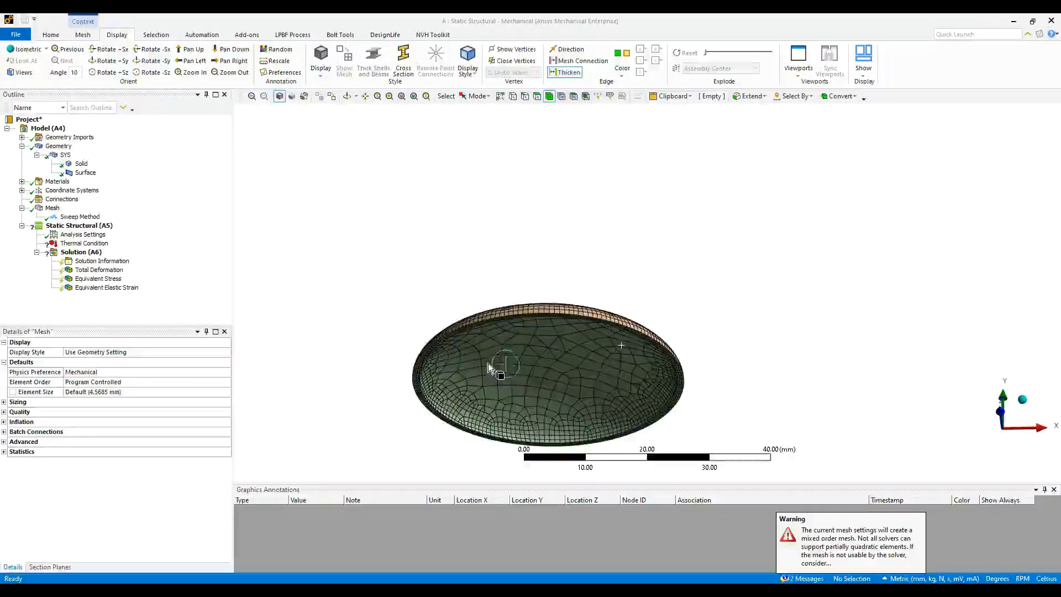
pyautogui.moveTo(489, 363); pyautogui.dragTo(569, 338, button='middle')
pyautogui.scroll(10, 471, 318)
pyautogui.keyDown('ctrl'); pyautogui.moveTo(767, 401); pyautogui.dragTo(469, 255, button='middle'); pyautogui.keyUp('ctrl')
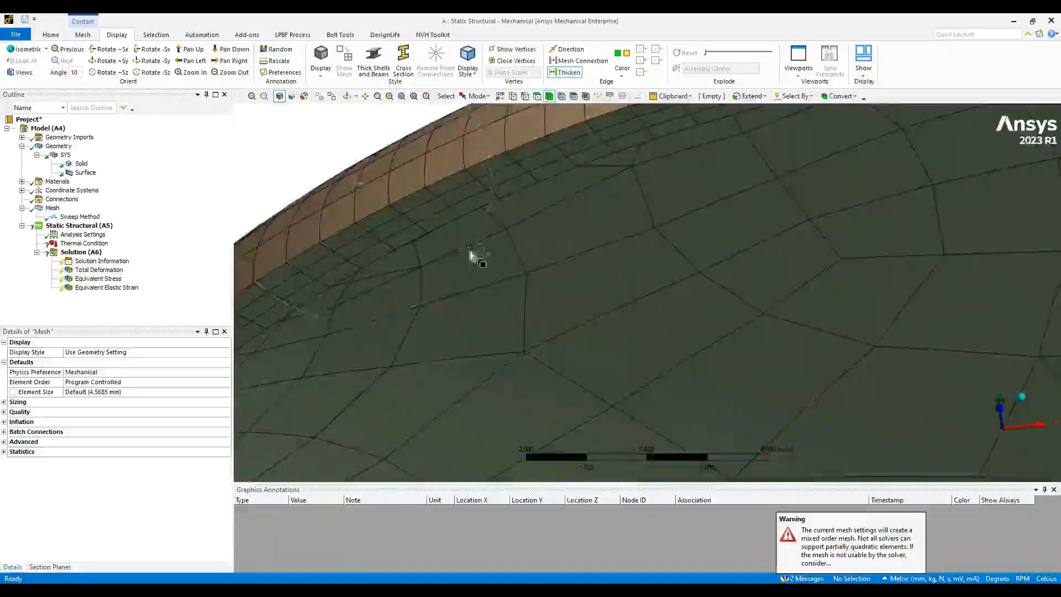
pyautogui.scroll(-10, 471, 257)
pyautogui.moveTo(567, 320); pyautogui.dragTo(705, 299, button='middle')
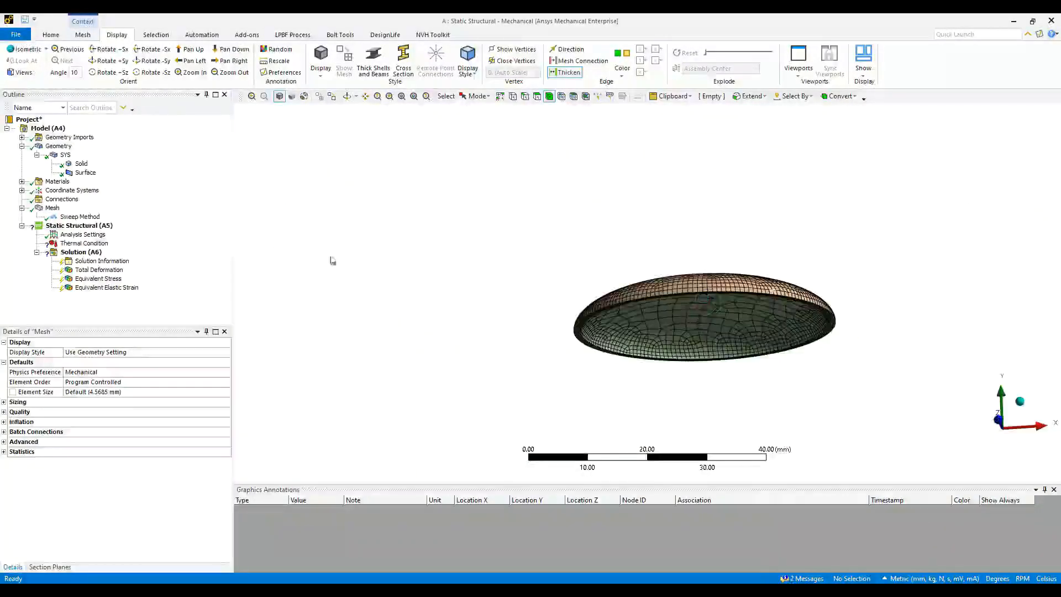
pyautogui.click(84, 243)
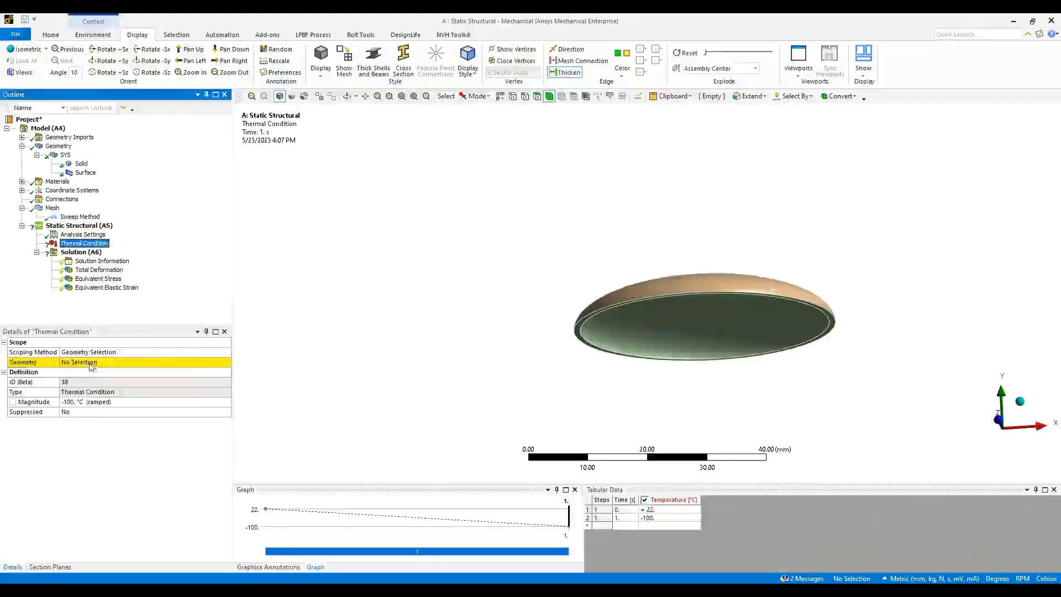
# - Scope the −100 °C thermal condition to the thin surface body and solve Static Structural
pyautogui.click(91, 365)
pyautogui.click(681, 286)
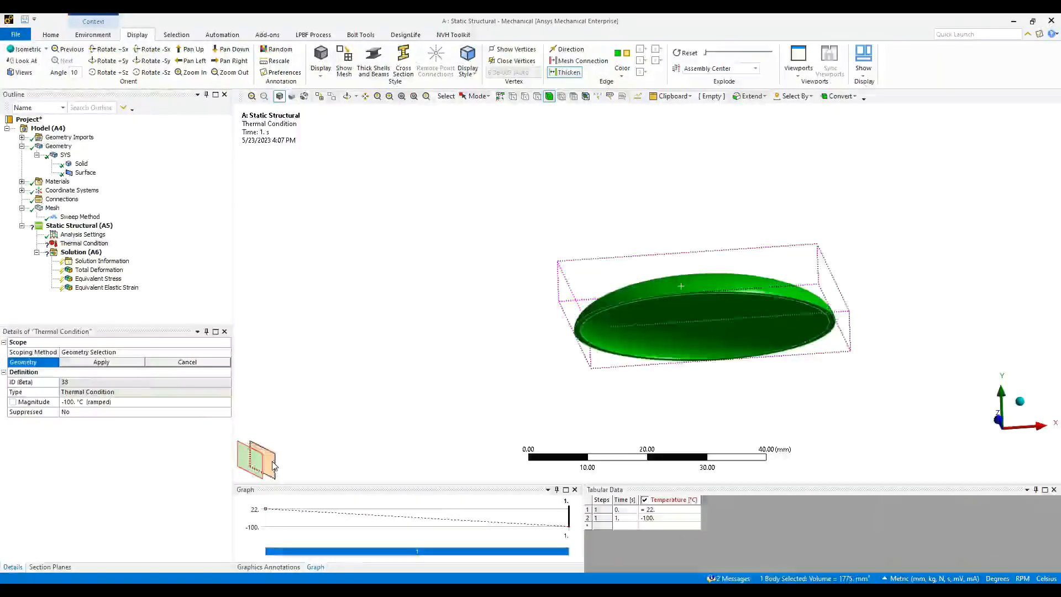
pyautogui.click(271, 464)
pyautogui.click(119, 362)
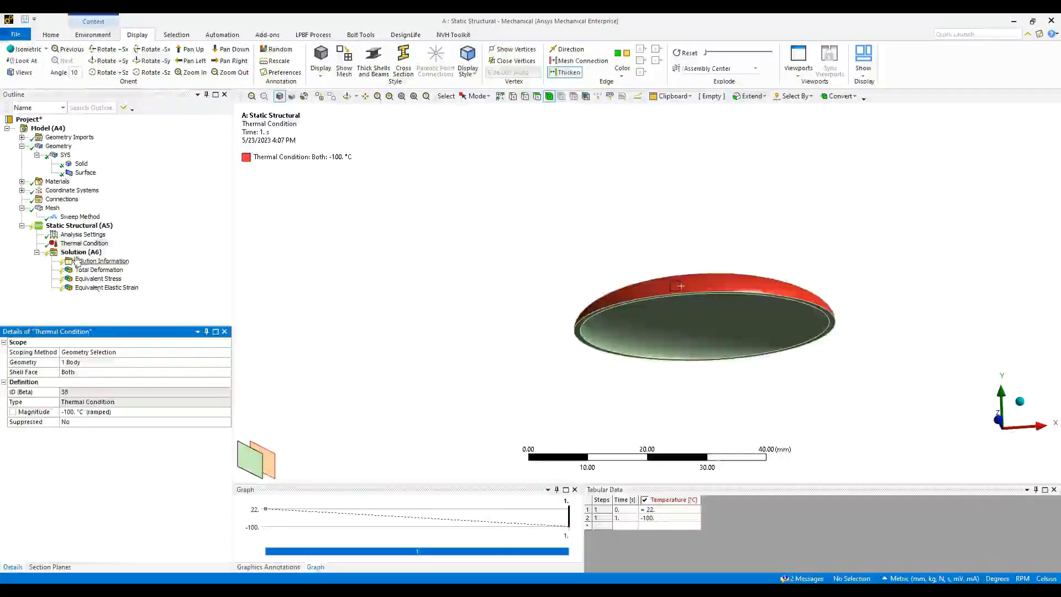
pyautogui.rightClick(69, 226)
pyautogui.click(121, 245)
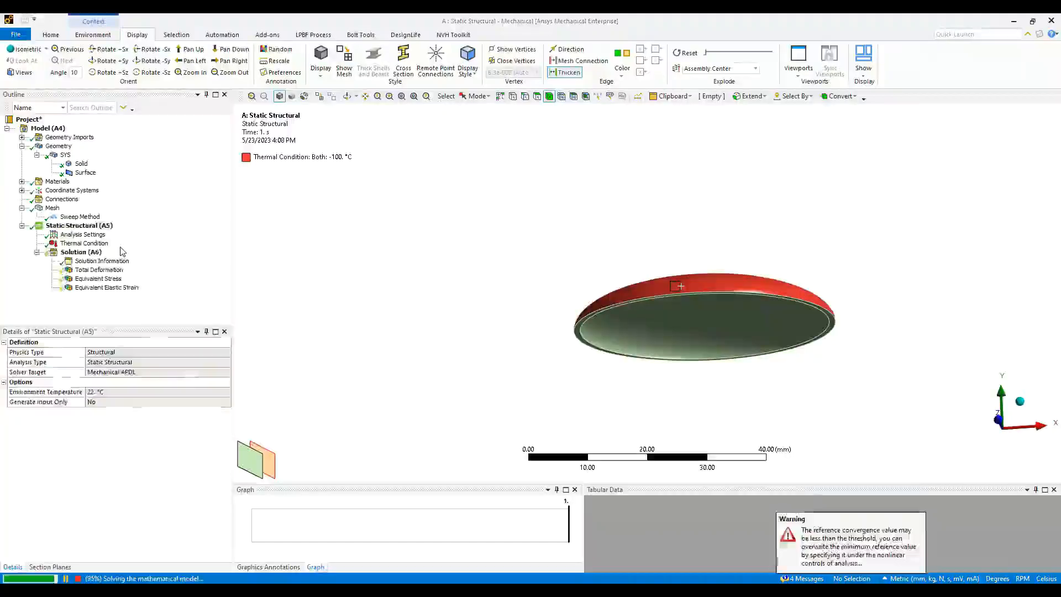
# - Show the Total Deformation contours with edges set to No Wireframe
pyautogui.click(111, 270)
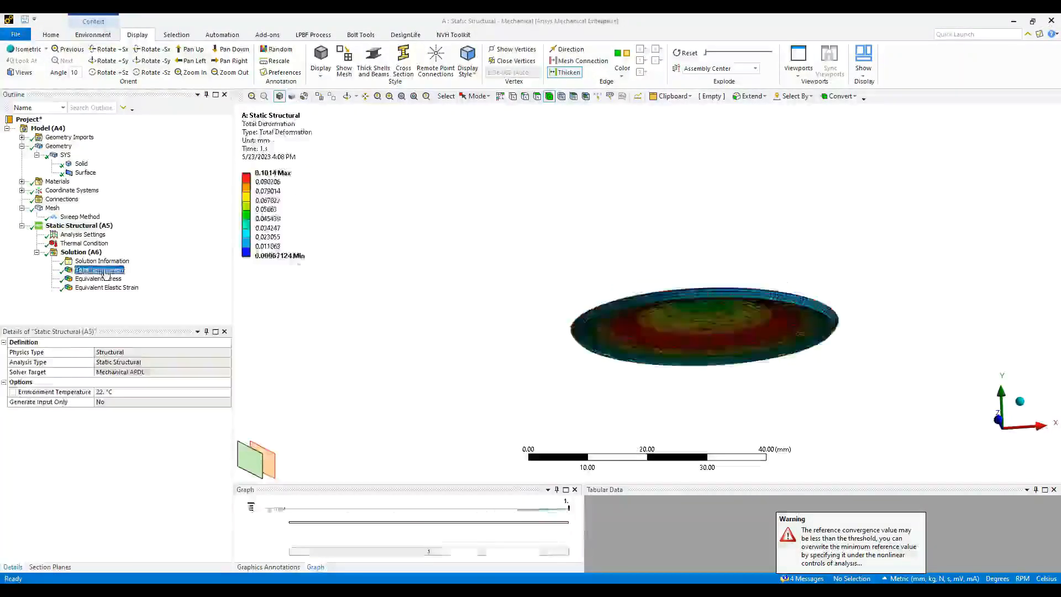
pyautogui.moveTo(636, 290); pyautogui.dragTo(658, 336, button='middle')
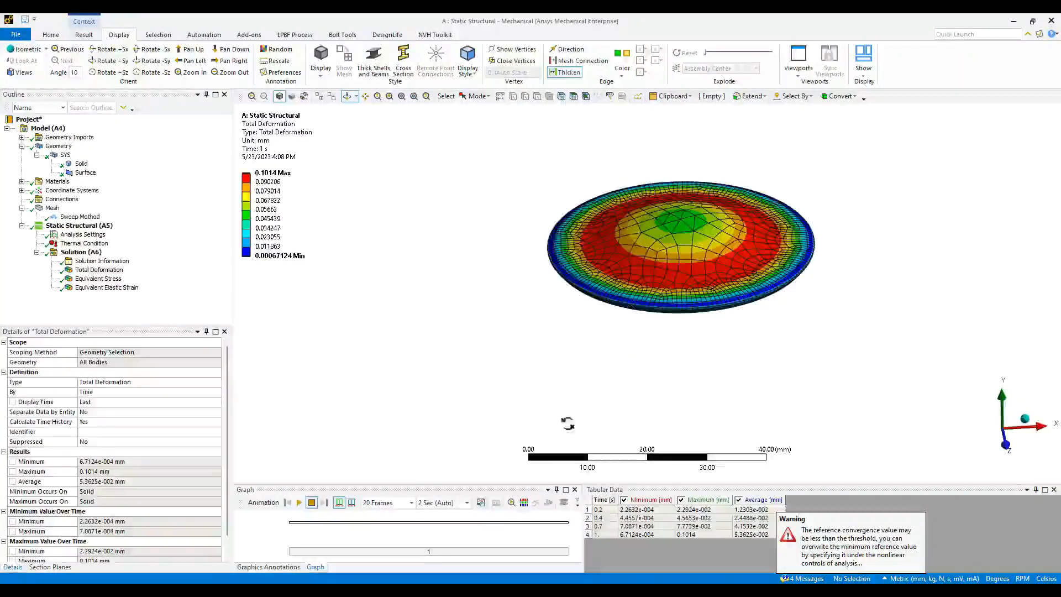
pyautogui.click(87, 39)
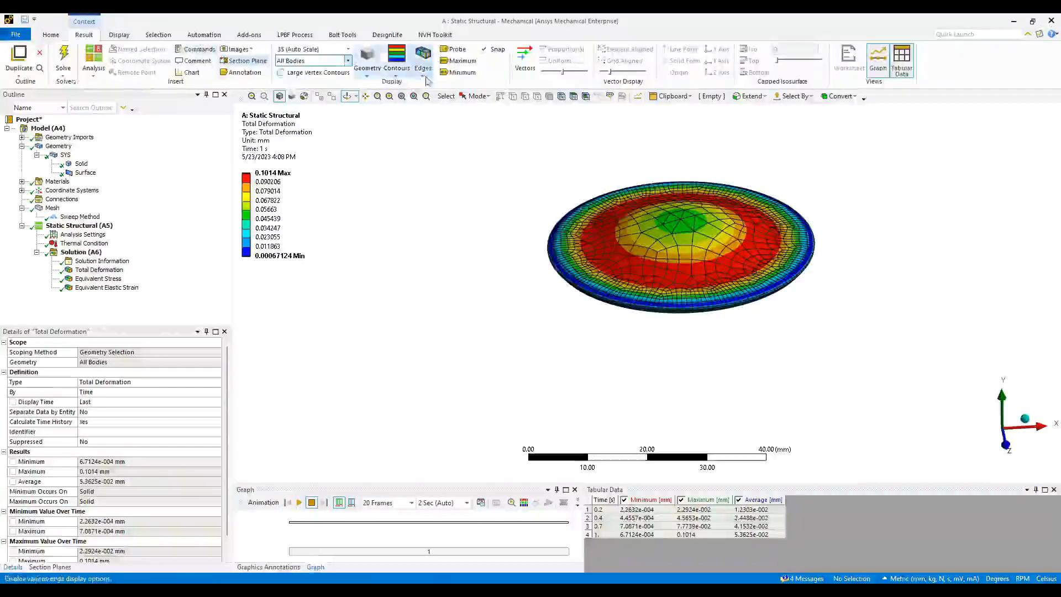
pyautogui.click(423, 63)
pyautogui.click(458, 84)
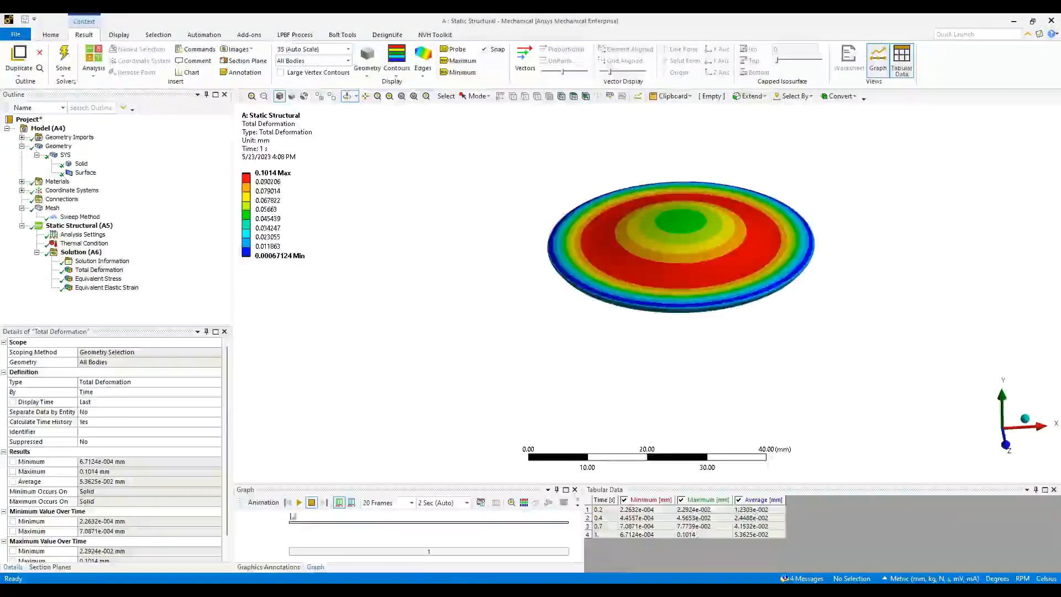
# - Play the deformation animation, then review Equivalent Stress and Equivalent Elastic Strain results
pyautogui.click(299, 503)
pyautogui.moveTo(638, 397); pyautogui.dragTo(628, 351, button='middle')
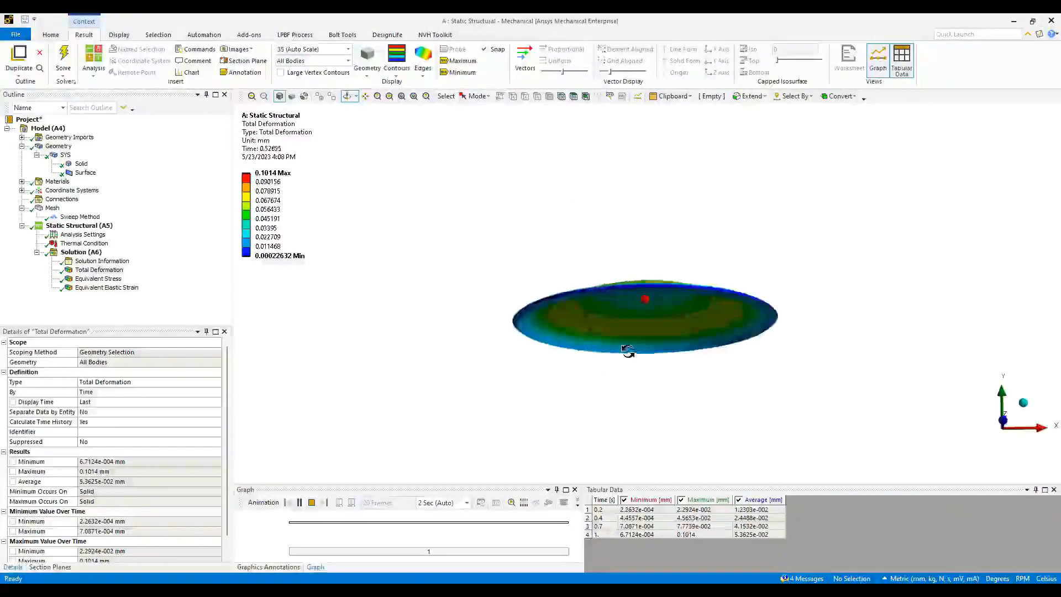
pyautogui.scroll(5, 653, 308)
pyautogui.moveTo(653, 308)
pyautogui.mouseDown(button='middle')
pyautogui.moveTo(637, 314)
pyautogui.moveTo(639, 293)
pyautogui.mouseUp(button='middle')
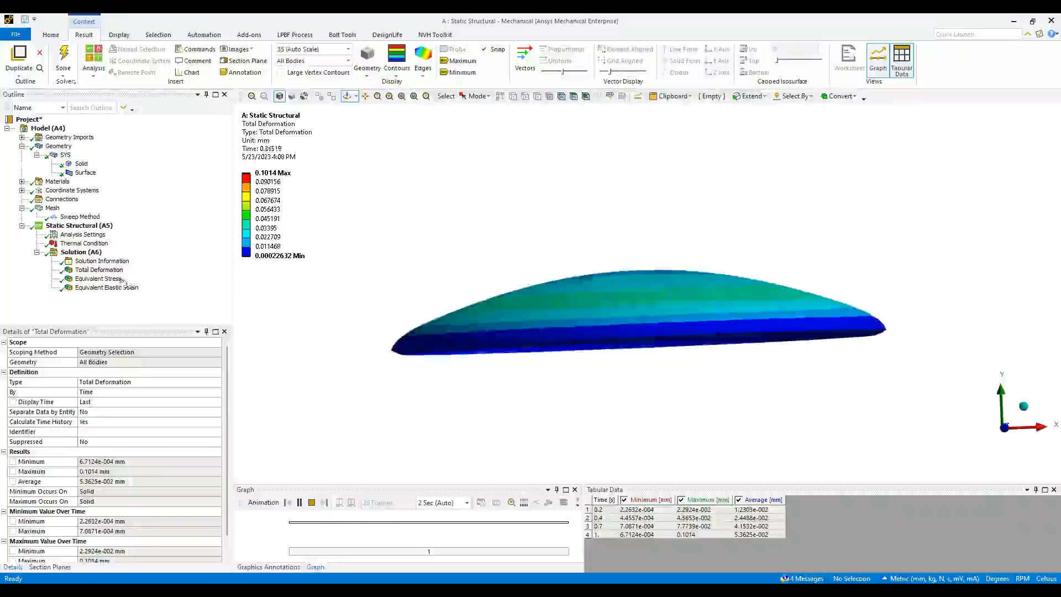
pyautogui.click(98, 279)
pyautogui.moveTo(710, 360); pyautogui.dragTo(641, 328, button='middle')
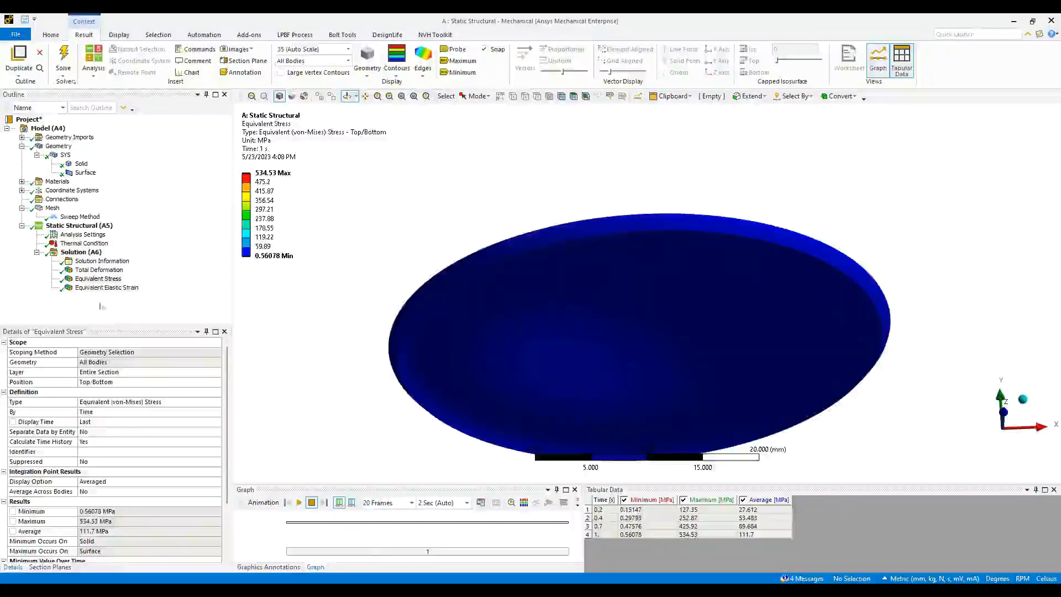
pyautogui.click(106, 287)
# - Insert an Equivalent (von-Mises) Stress result scoped to the thin surface body
pyautogui.click(94, 252)
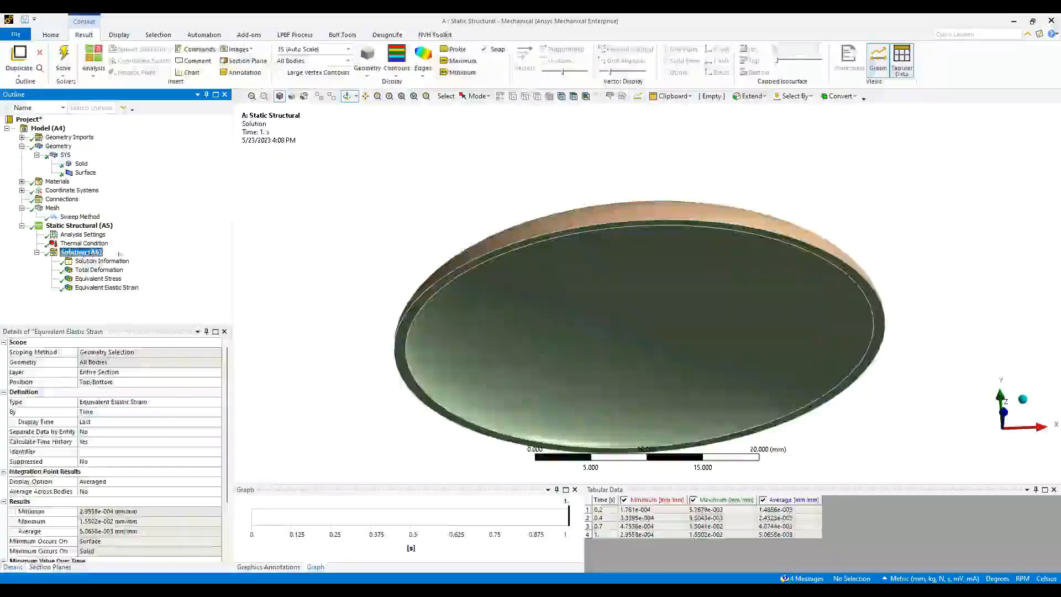
pyautogui.moveTo(592, 245); pyautogui.dragTo(599, 273, button='middle')
pyautogui.hotkey('ctrl', 'b')
pyautogui.click(605, 262)
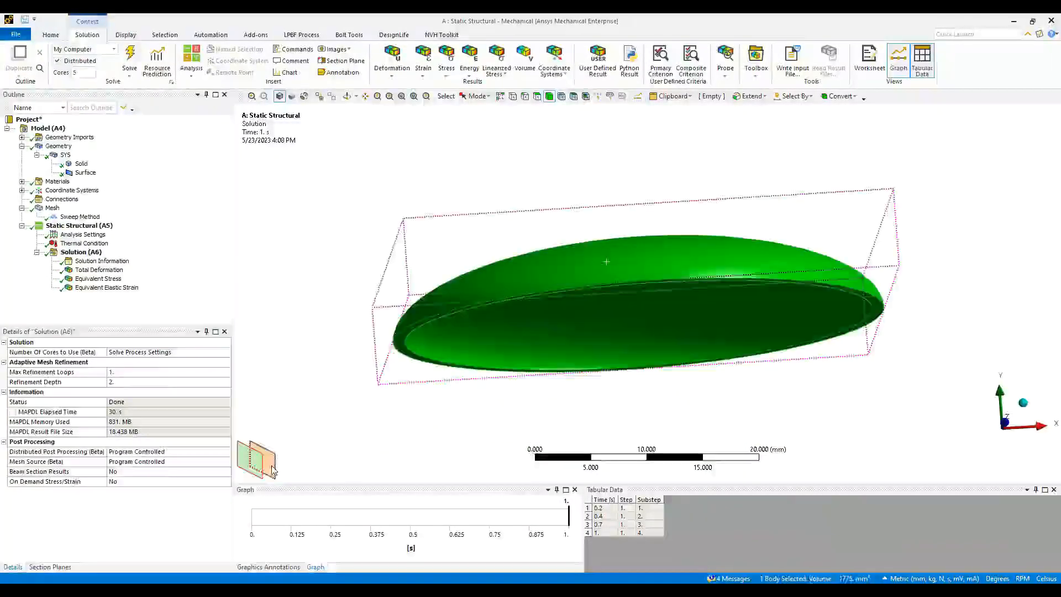
pyautogui.rightClick(320, 92)
pyautogui.moveTo(387, 97)
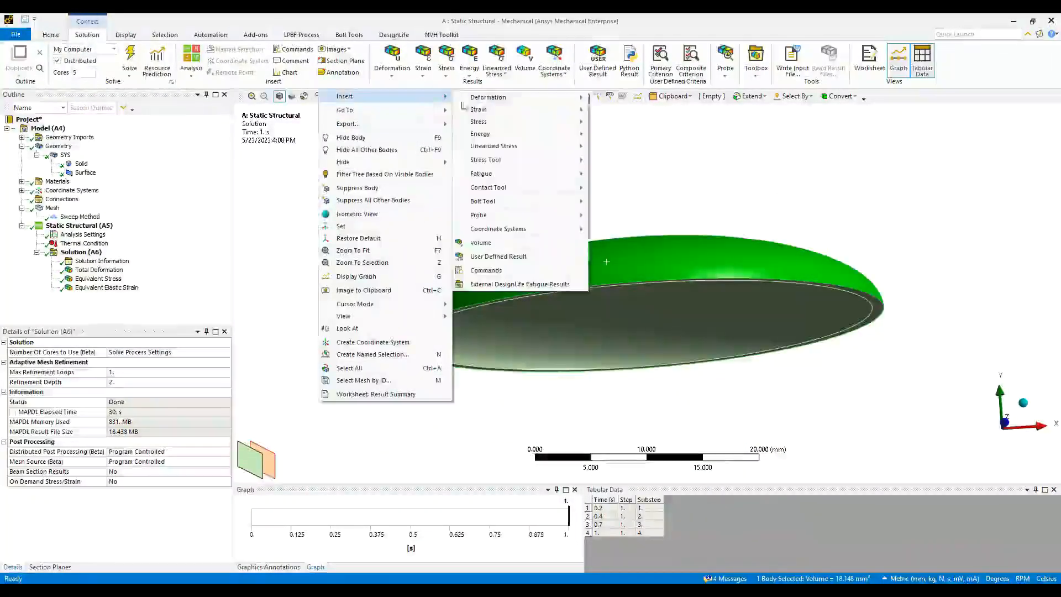
pyautogui.moveTo(497, 121)
pyautogui.click(636, 122)
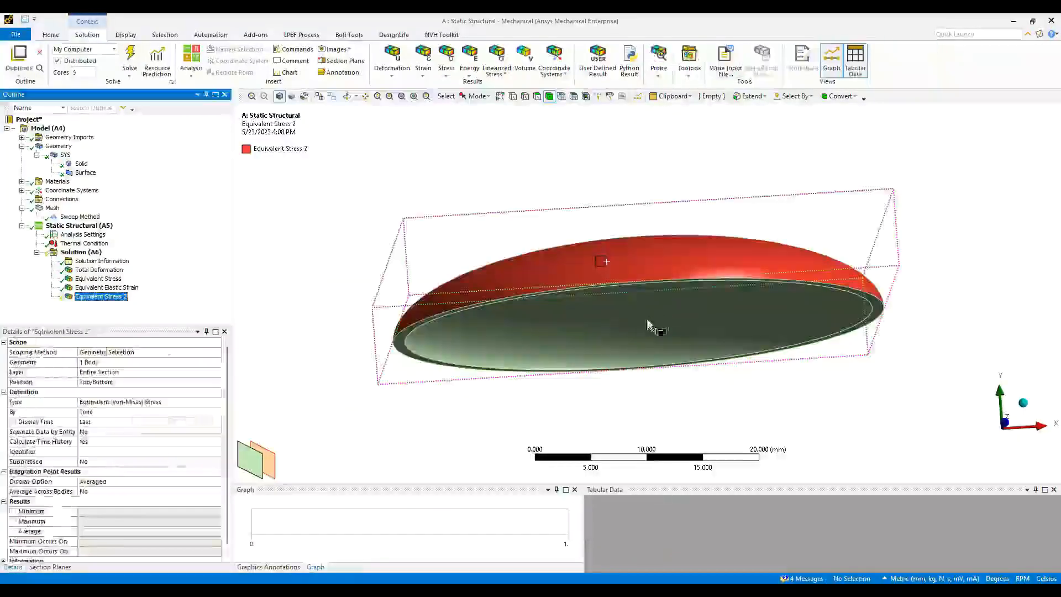
# - Insert an Equivalent (von-Mises) Stress result scoped to the solid dome body
pyautogui.click(641, 319)
pyautogui.rightClick(641, 319)
pyautogui.moveTo(669, 29)
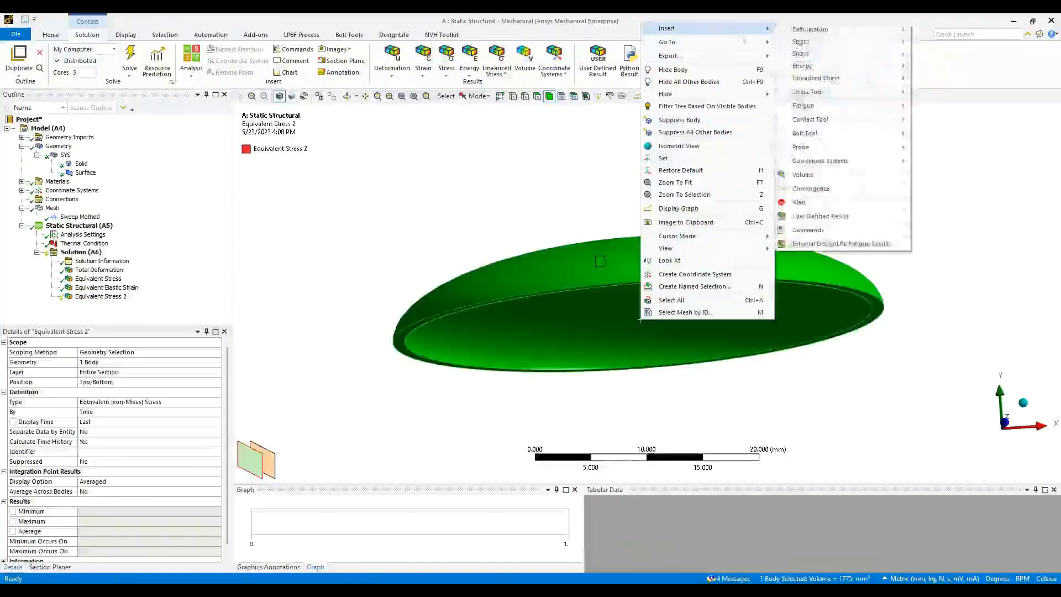
pyautogui.moveTo(801, 53)
pyautogui.click(971, 64)
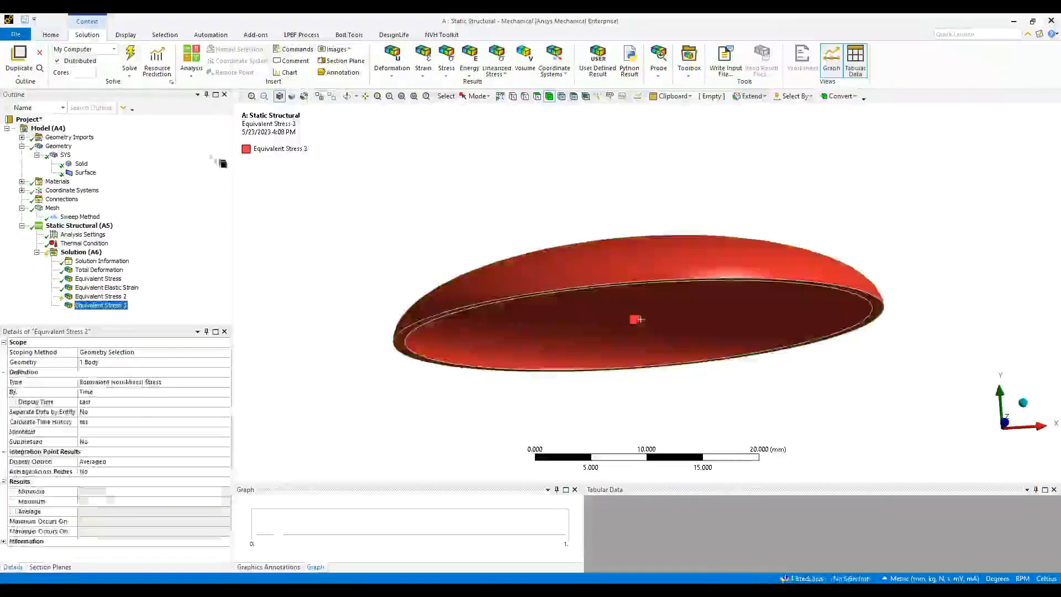
# - Evaluate all results and review Equivalent Stress 2 and 3 (peak 37.327 MPa)
pyautogui.rightClick(68, 243)
pyautogui.rightClick(52, 251)
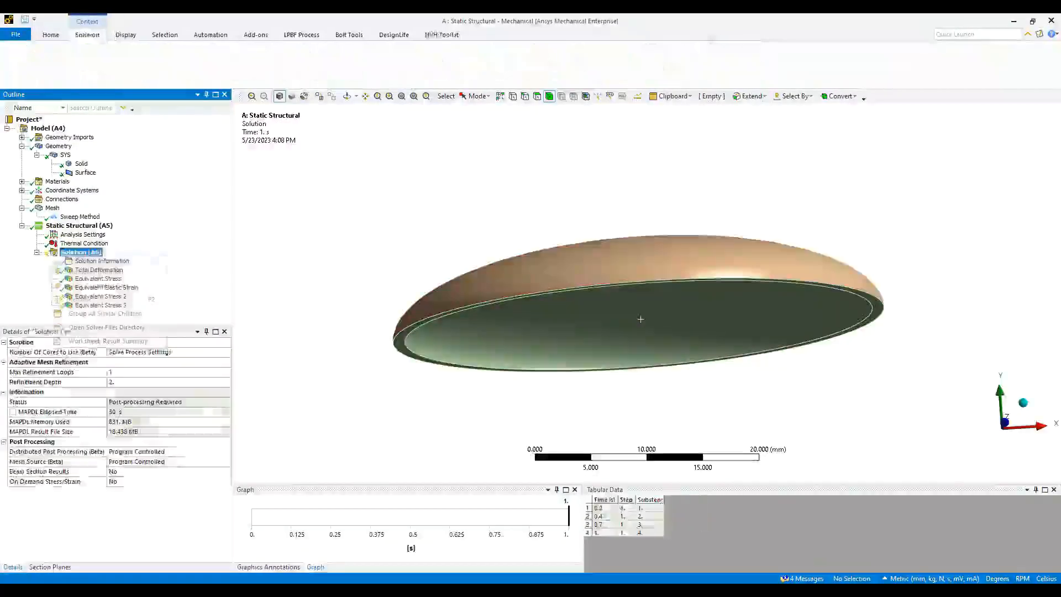
pyautogui.click(104, 274)
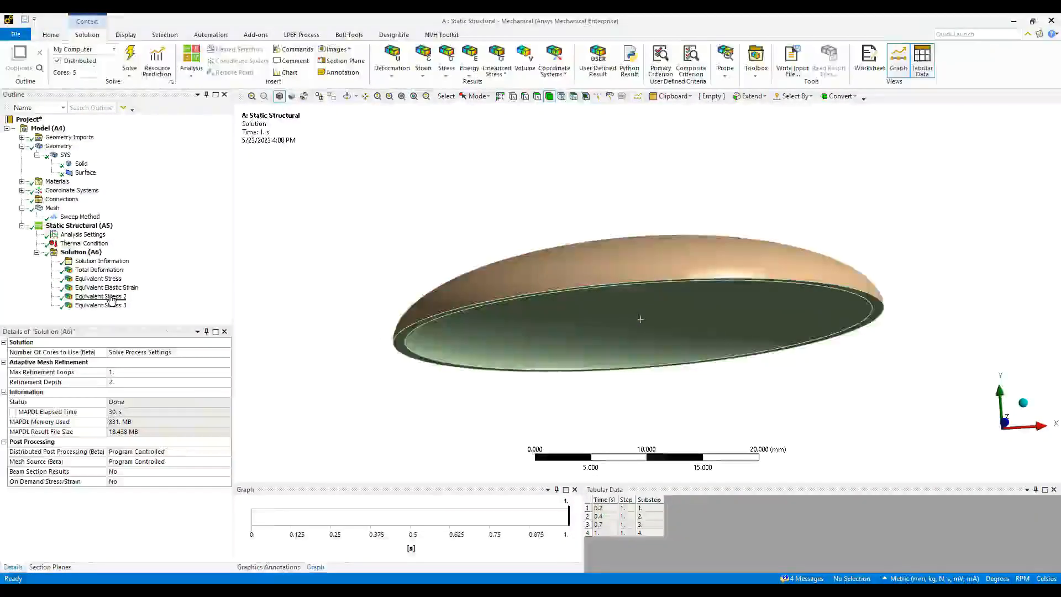
pyautogui.click(111, 298)
pyautogui.moveTo(555, 297); pyautogui.dragTo(574, 321, button='middle')
pyautogui.click(113, 306)
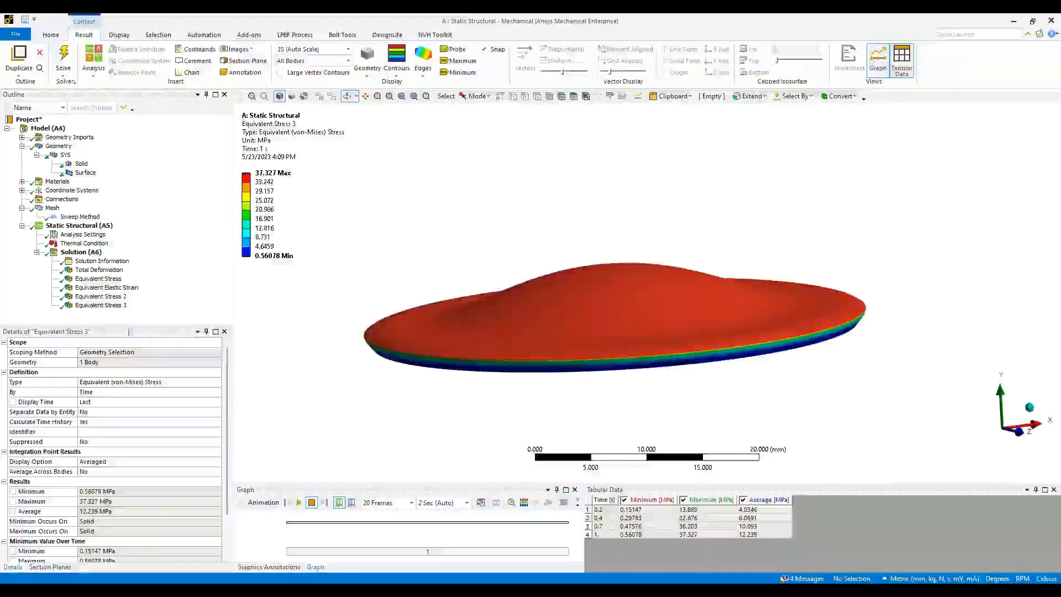
# - Revisit Total Deformation without exporting, then display and orbit the dome's mesh
pyautogui.click(99, 270)
pyautogui.rightClick(105, 271)
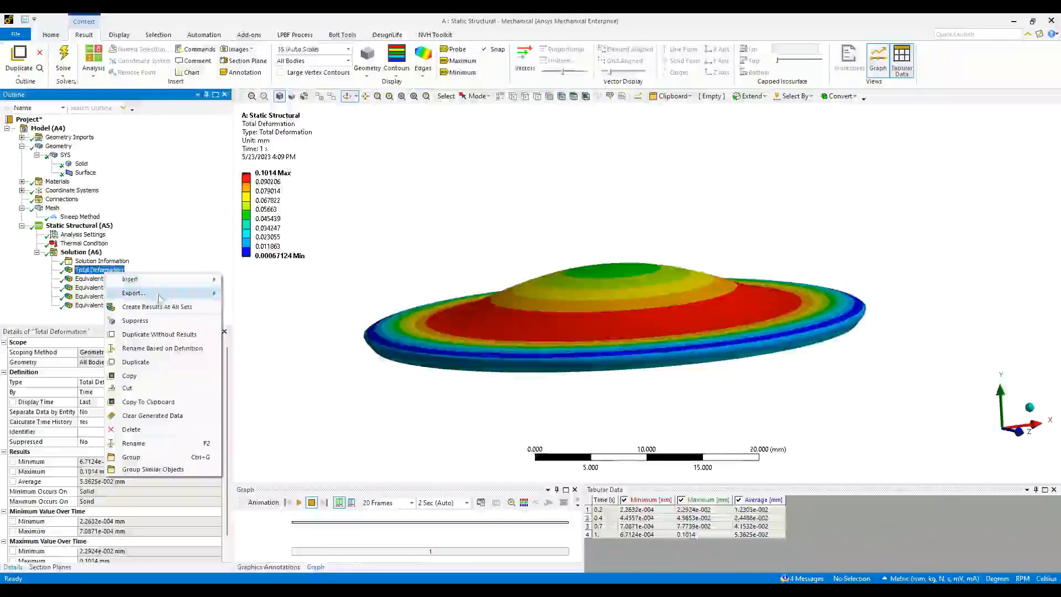
pyautogui.moveTo(166, 295)
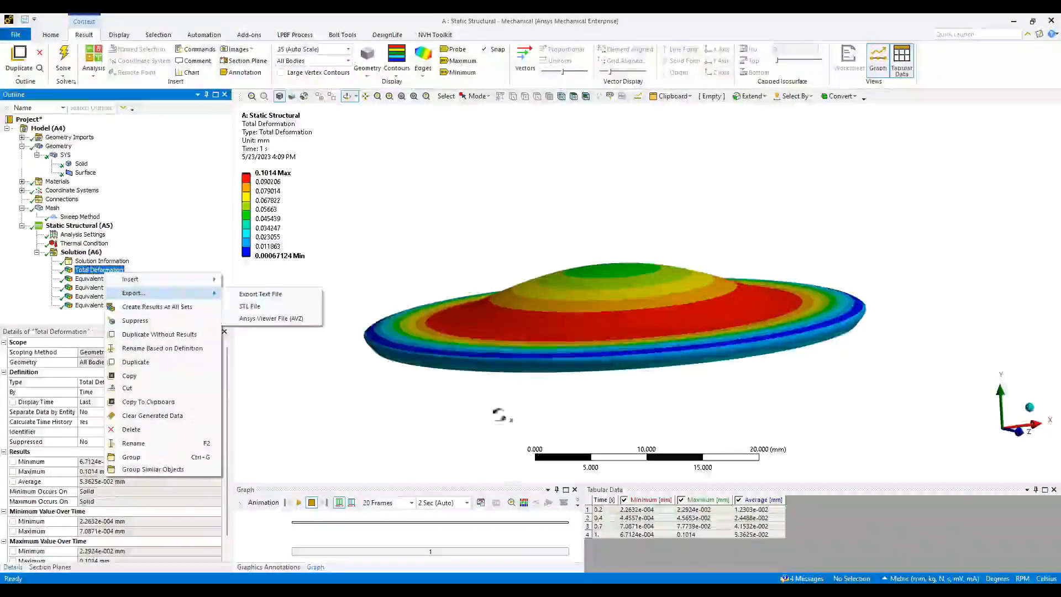
pyautogui.click(452, 401)
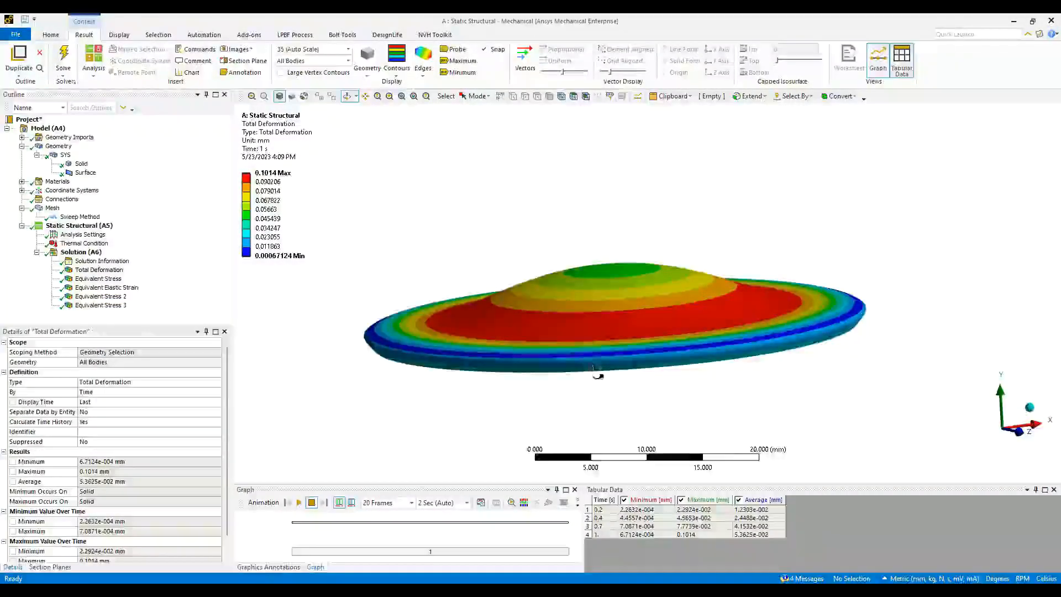
pyautogui.moveTo(598, 376); pyautogui.dragTo(635, 377)
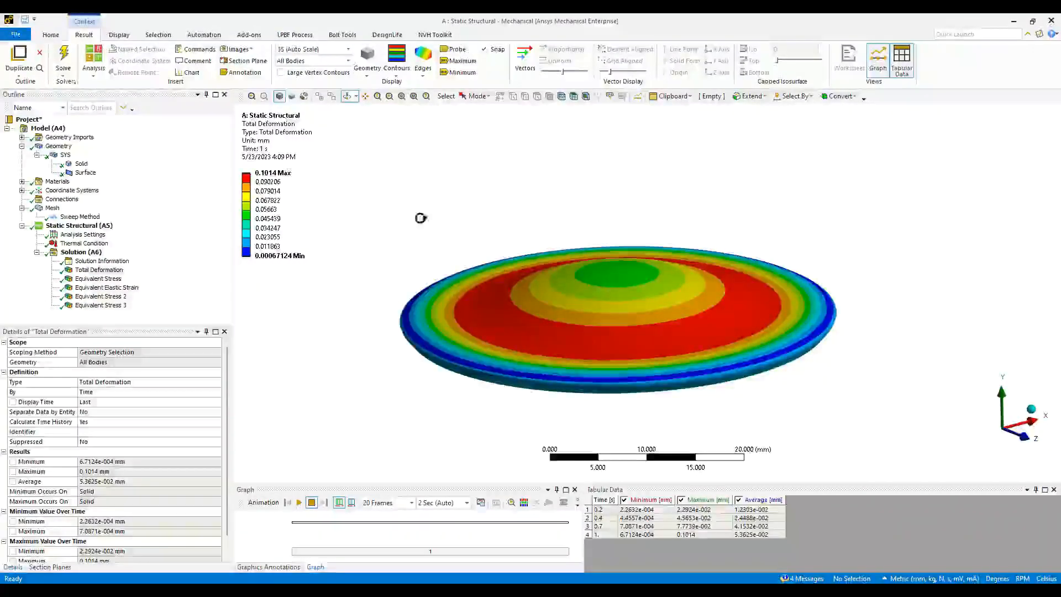
pyautogui.click(53, 208)
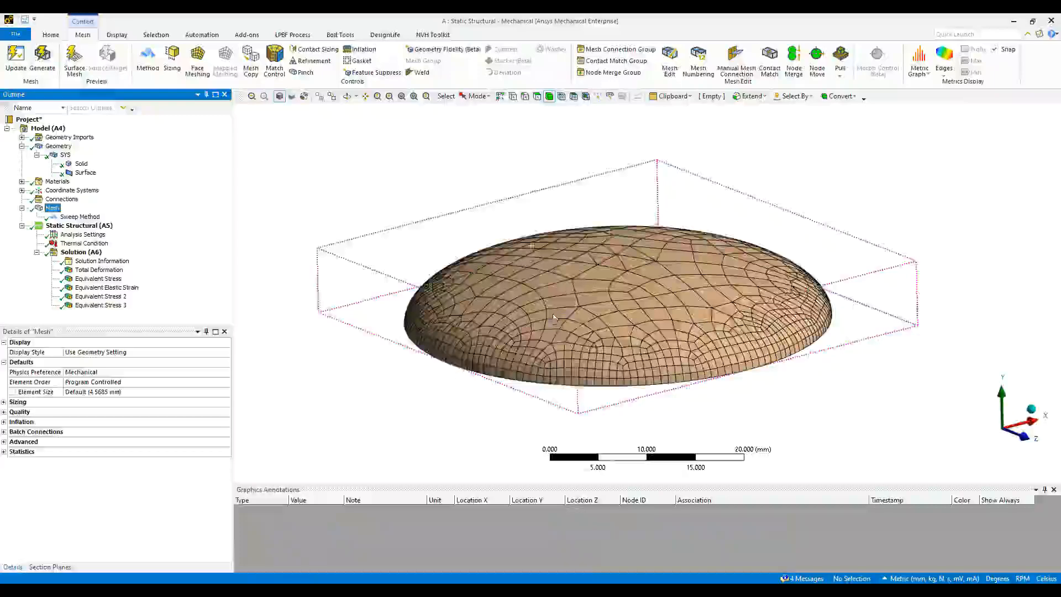
pyautogui.moveTo(556, 375); pyautogui.dragTo(535, 256, button='middle')
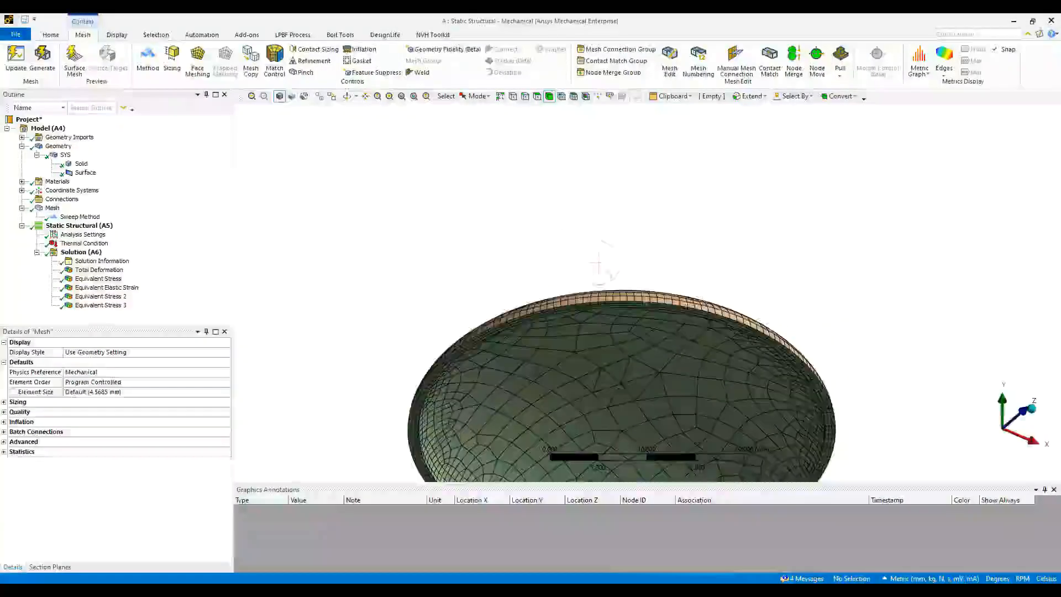